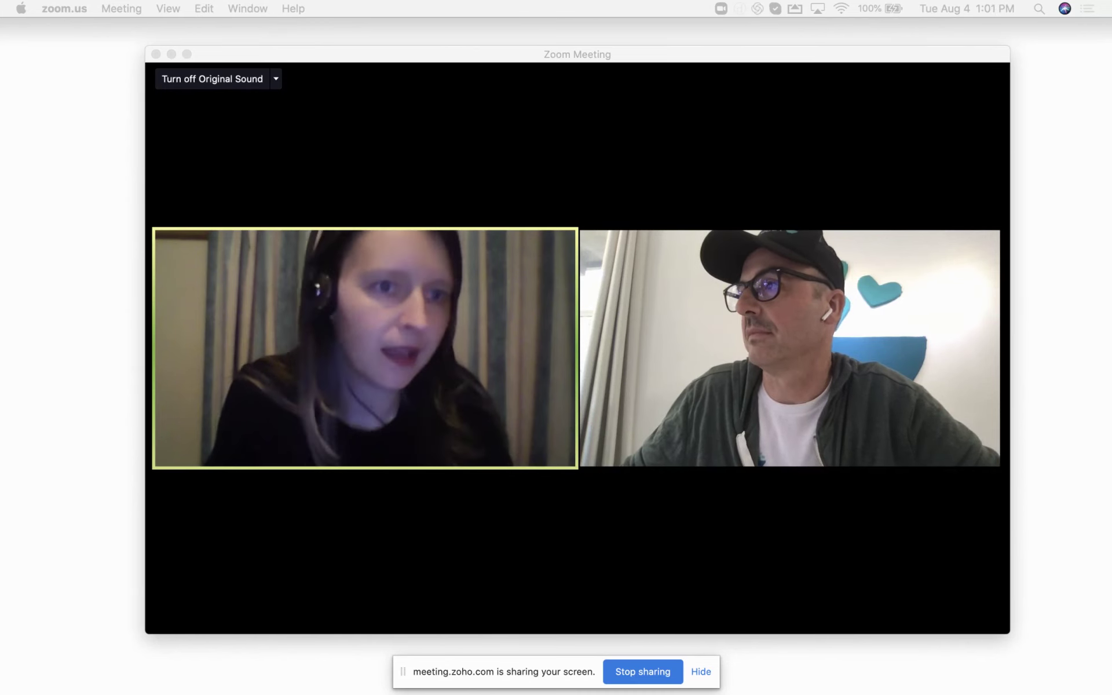
pyautogui.moveTo(589, 58); pyautogui.dragTo(570, 55)
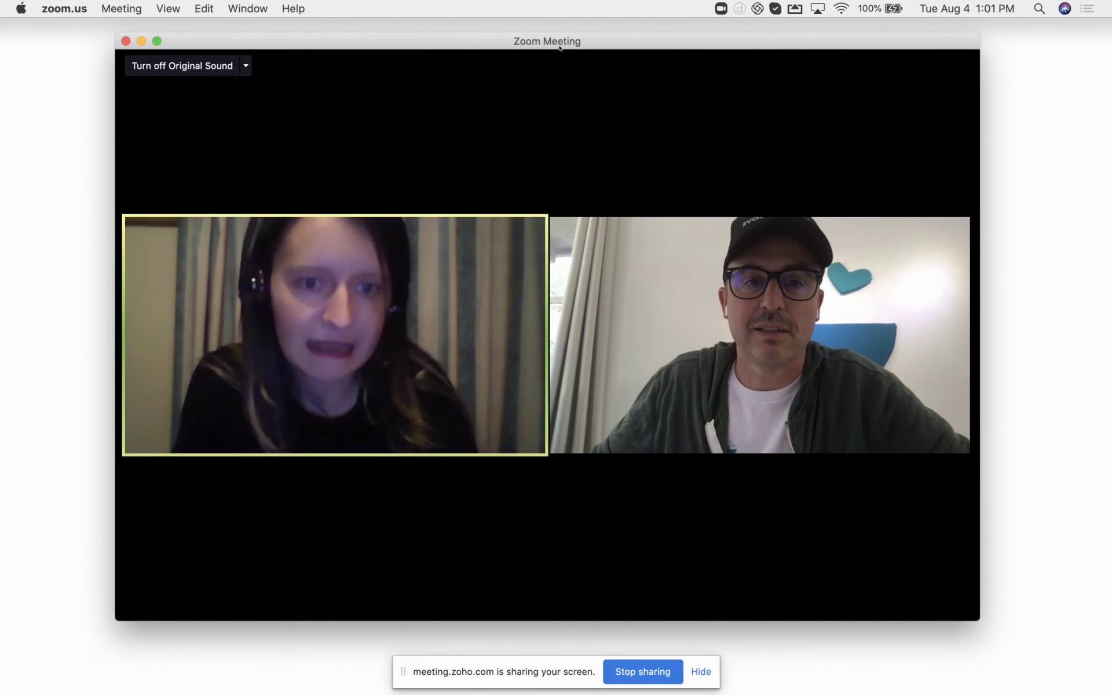
pyautogui.moveTo(559, 48); pyautogui.dragTo(558, 50)
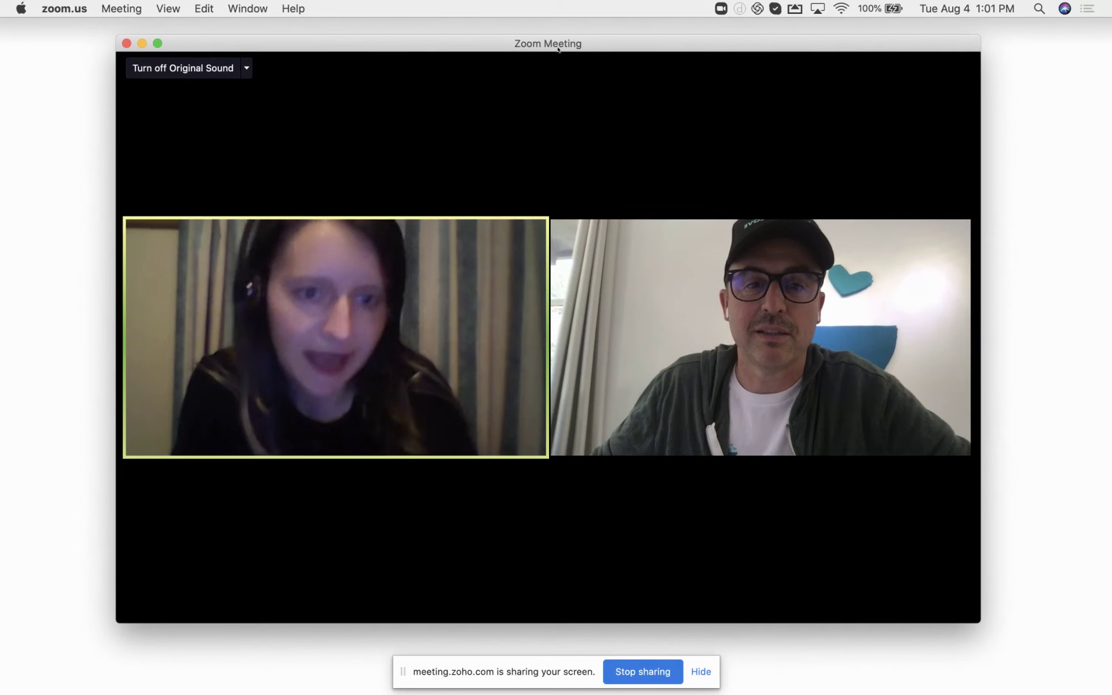
pyautogui.moveTo(556, 46); pyautogui.dragTo(538, 48)
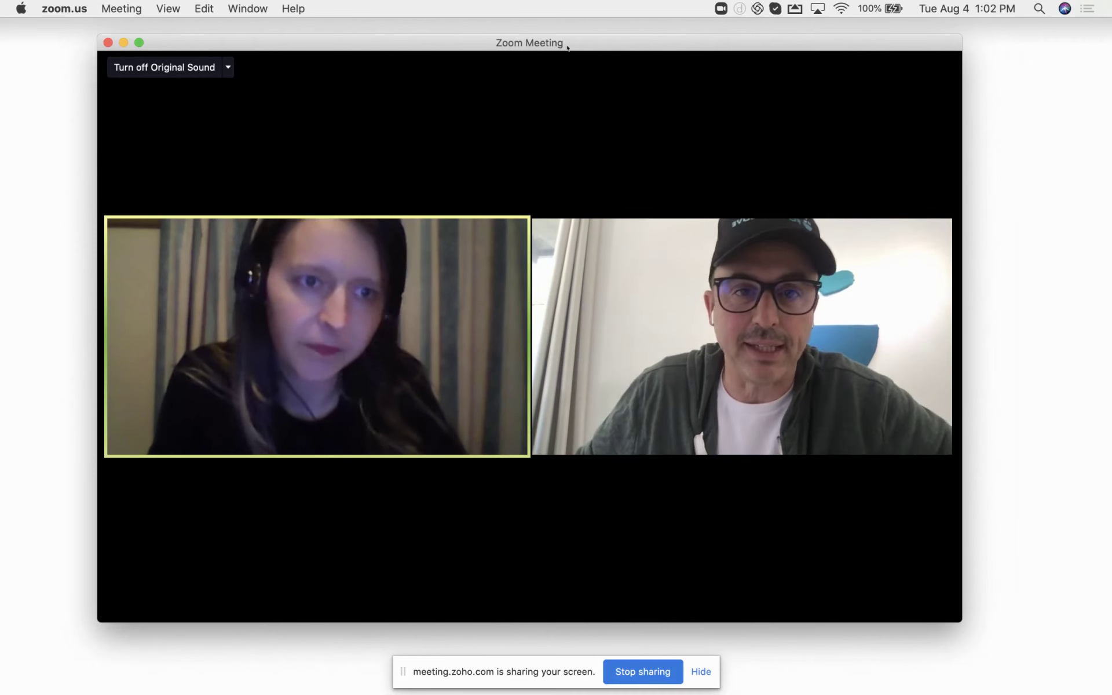
pyautogui.moveTo(583, 46); pyautogui.dragTo(586, 47)
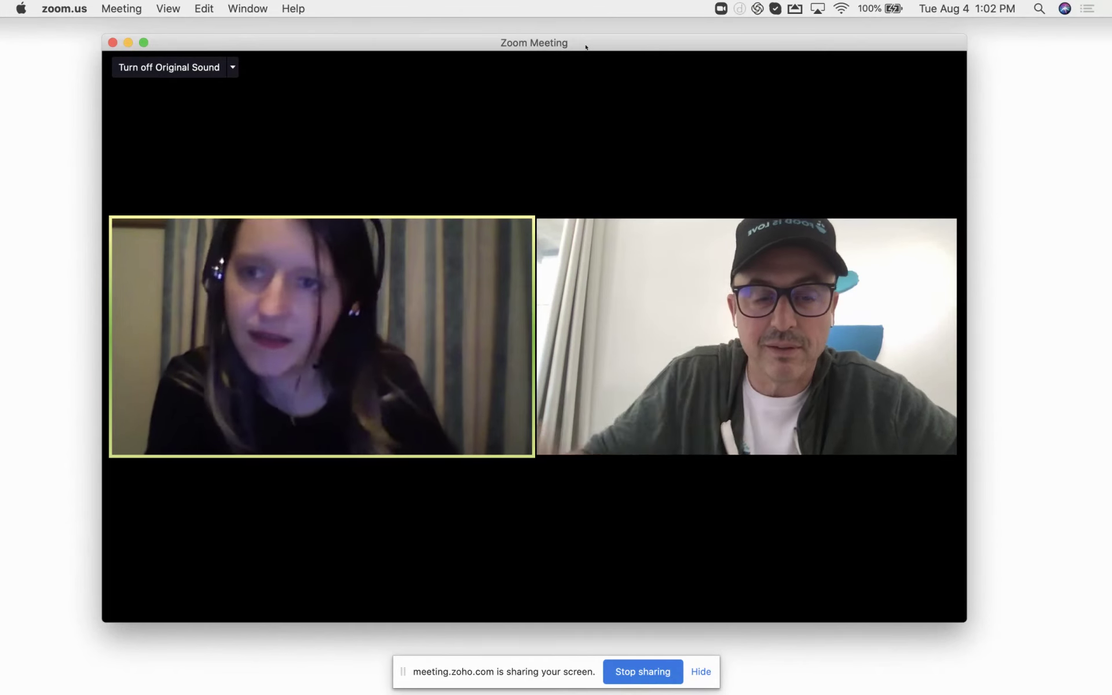
pyautogui.moveTo(586, 47); pyautogui.dragTo(603, 49)
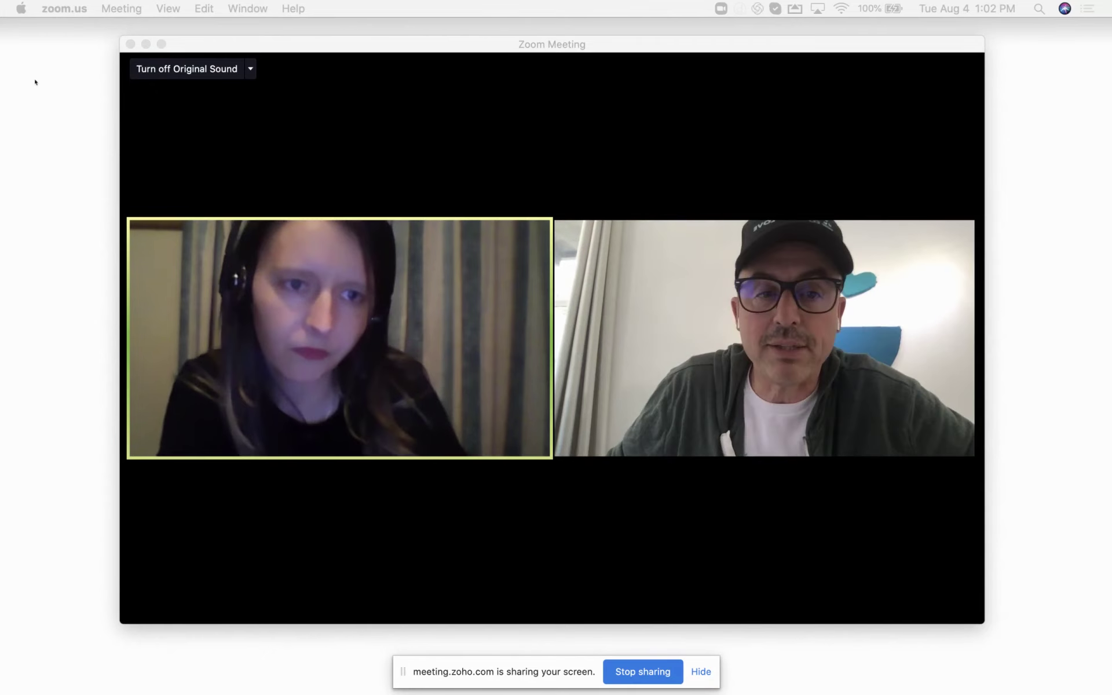
pyautogui.moveTo(707, 47)
pyautogui.moveTo(651, 39)
pyautogui.mouseDown()
pyautogui.moveTo(705, 46)
pyautogui.moveTo(429, 244)
pyautogui.moveTo(665, 27)
pyautogui.moveTo(668, 42)
pyautogui.mouseUp()
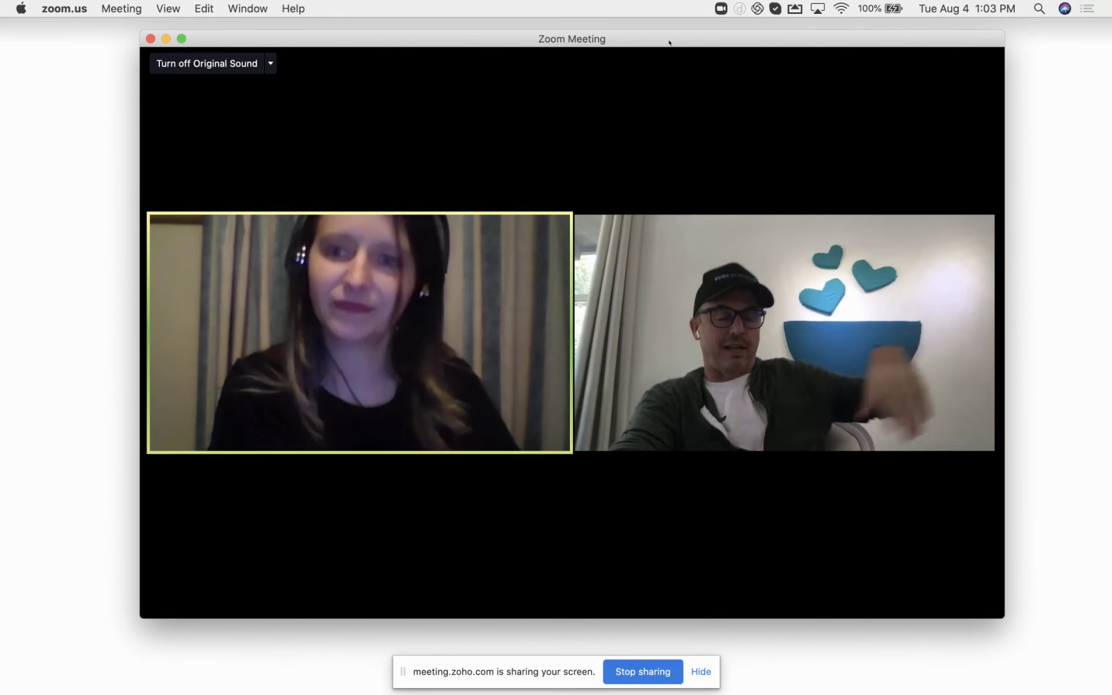
pyautogui.moveTo(702, 137)
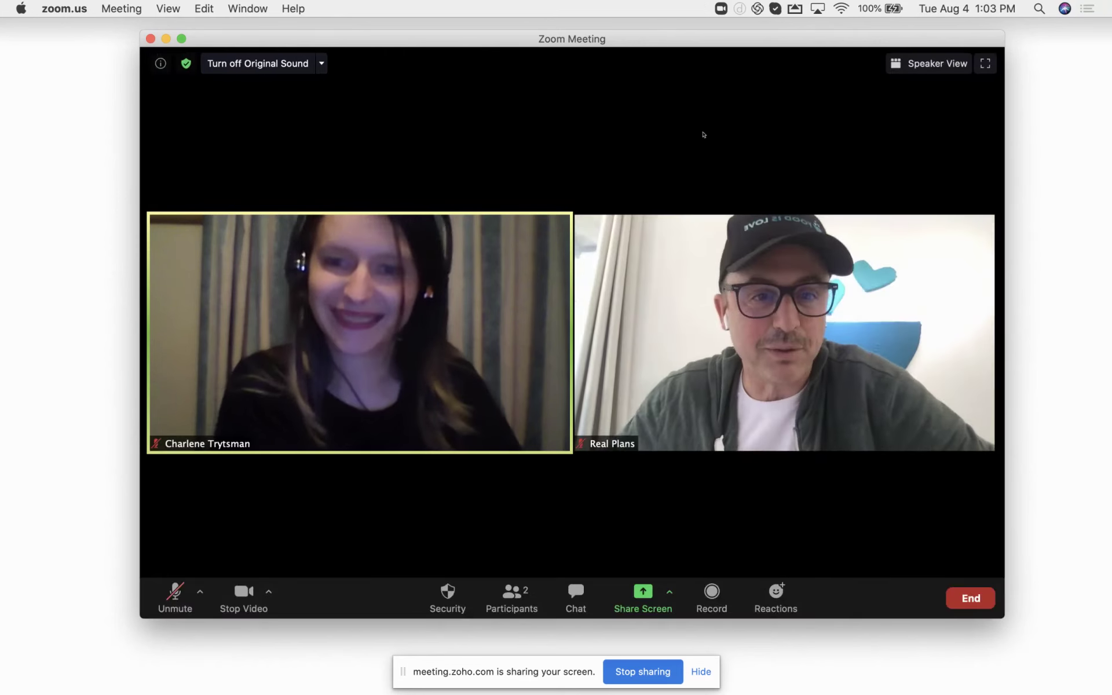
# Move the Zoom meeting window off the screen, bring the Chrome window with the Real Plans planner into view and widen it
pyautogui.moveTo(663, 46); pyautogui.dragTo(0, 40)
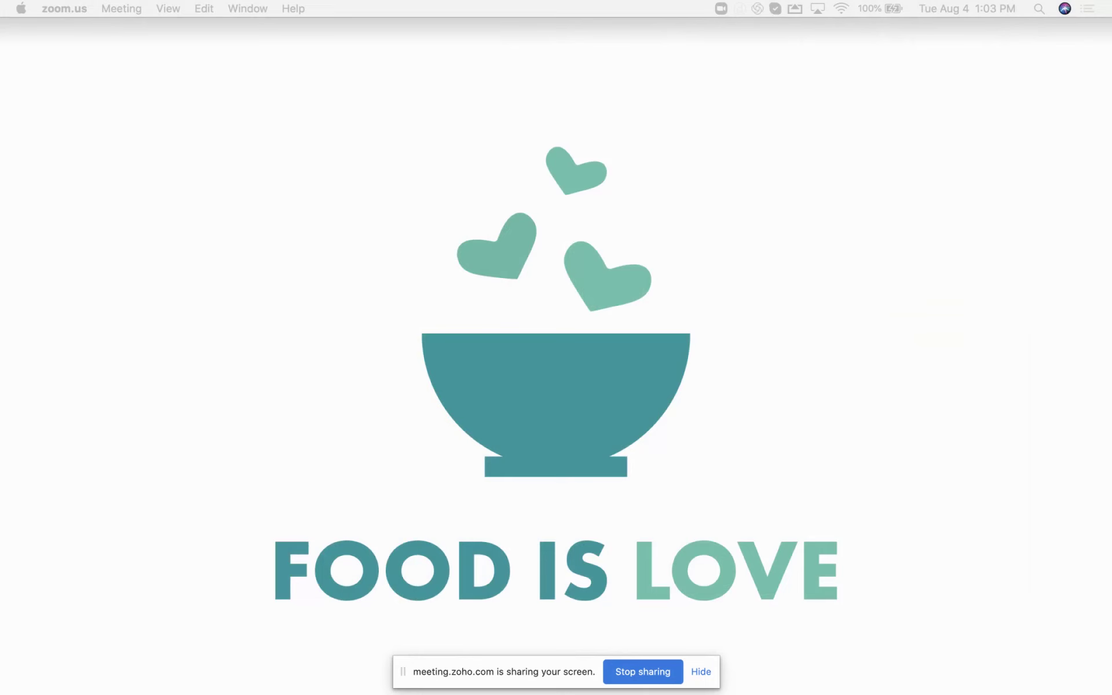
pyautogui.moveTo(0, 64); pyautogui.dragTo(675, 35)
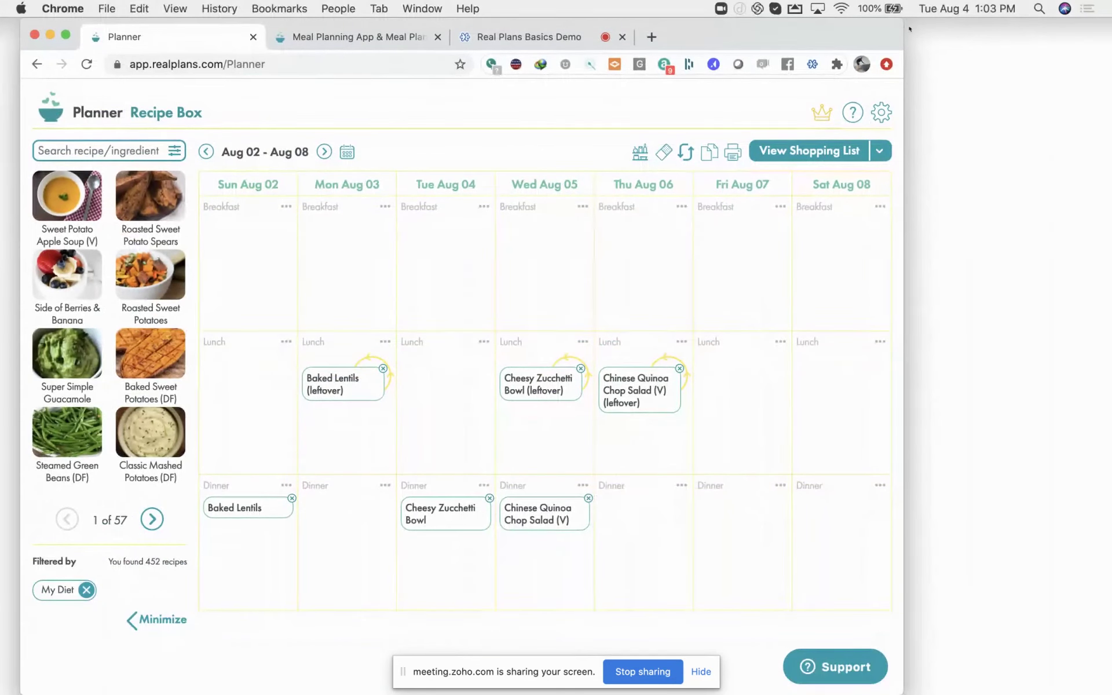
pyautogui.moveTo(905, 25); pyautogui.dragTo(1097, 29)
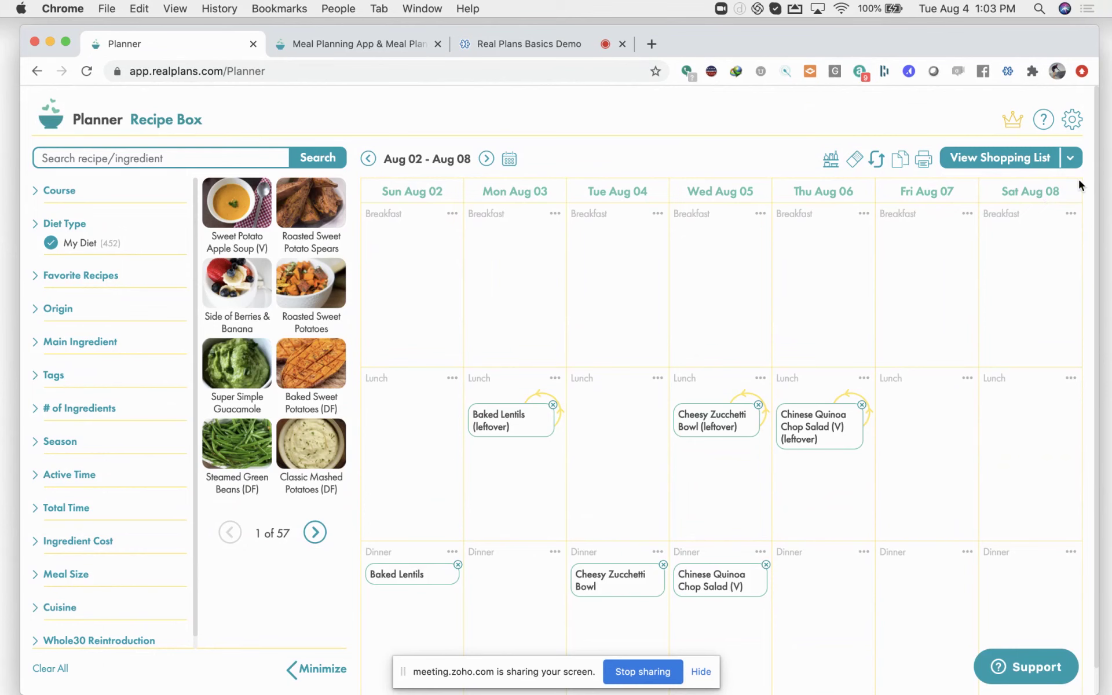
# Set the diet type to Gluten Free in the meal plan settings
pyautogui.click(1074, 122)
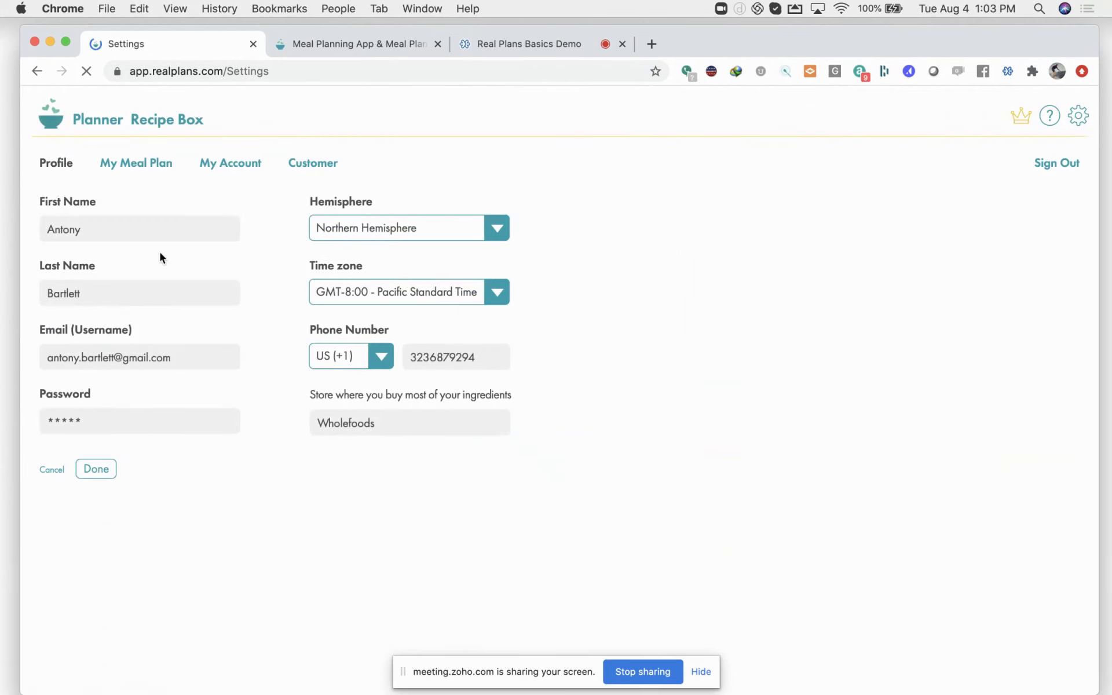
pyautogui.click(144, 163)
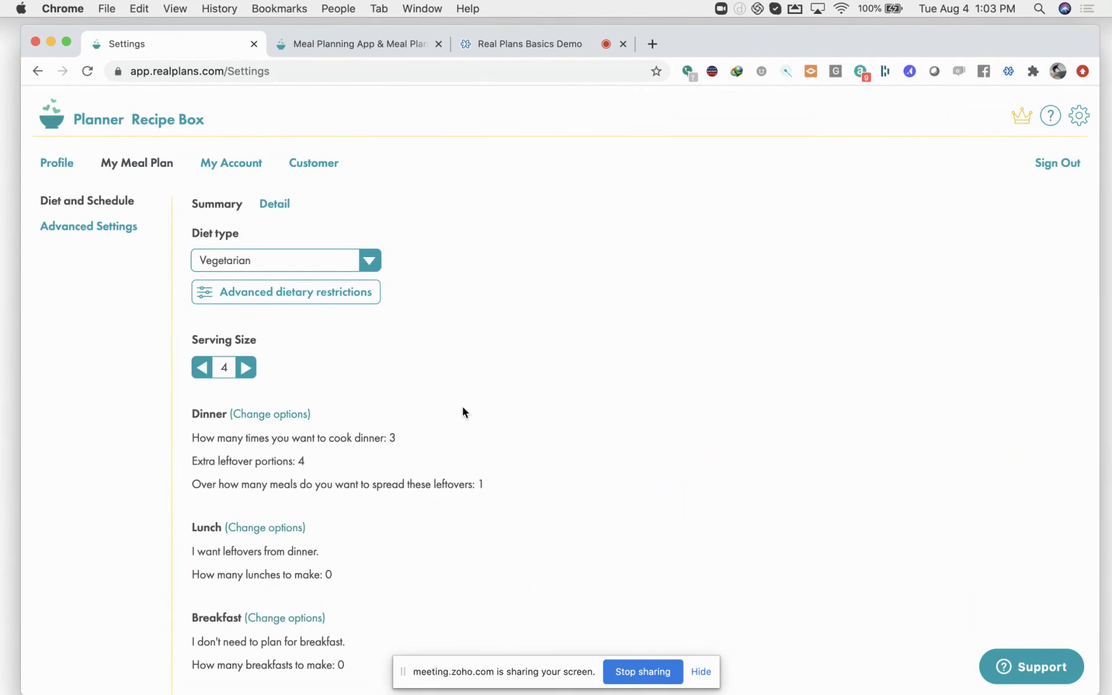
pyautogui.click(368, 262)
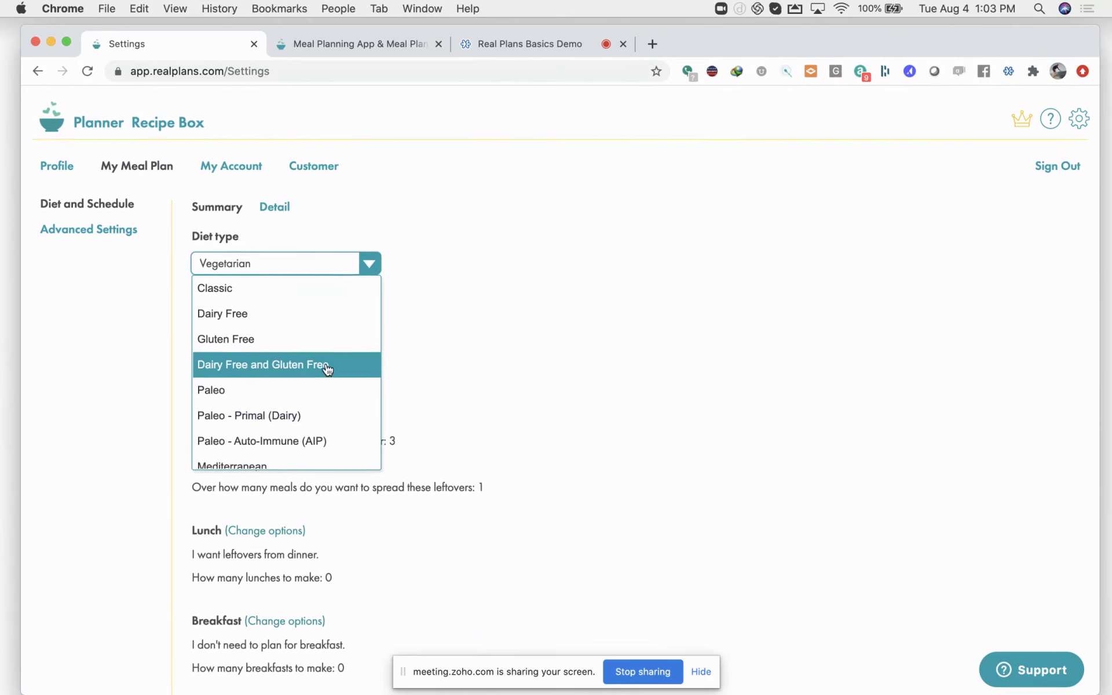
pyautogui.scroll(-5, 324, 371)
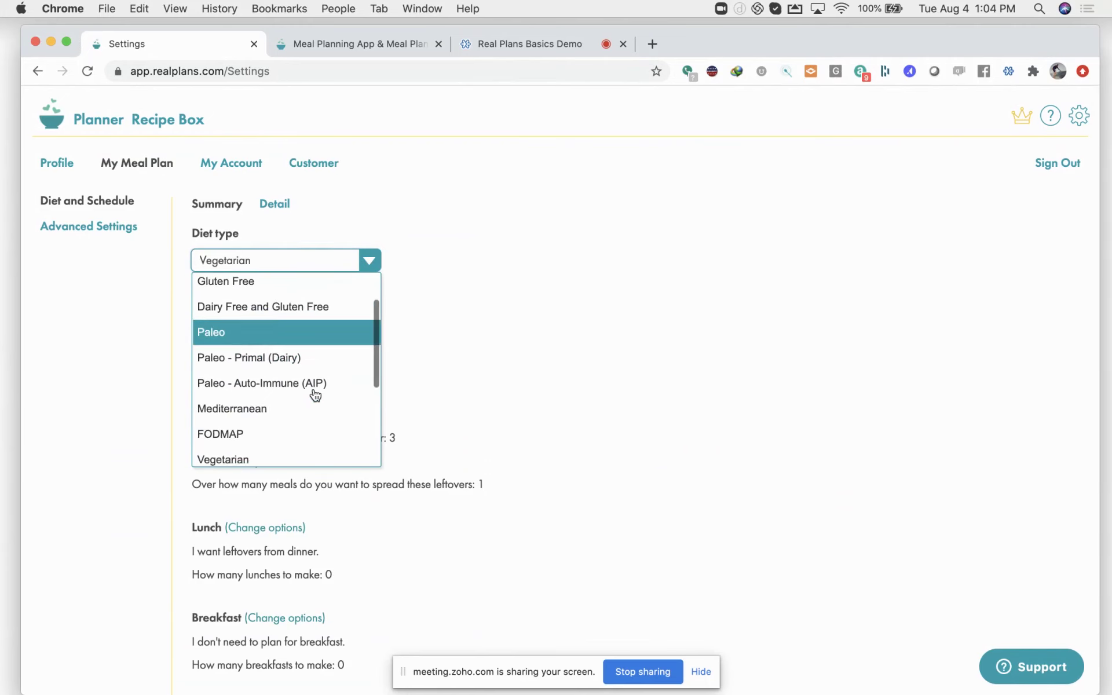
pyautogui.scroll(1, 315, 395)
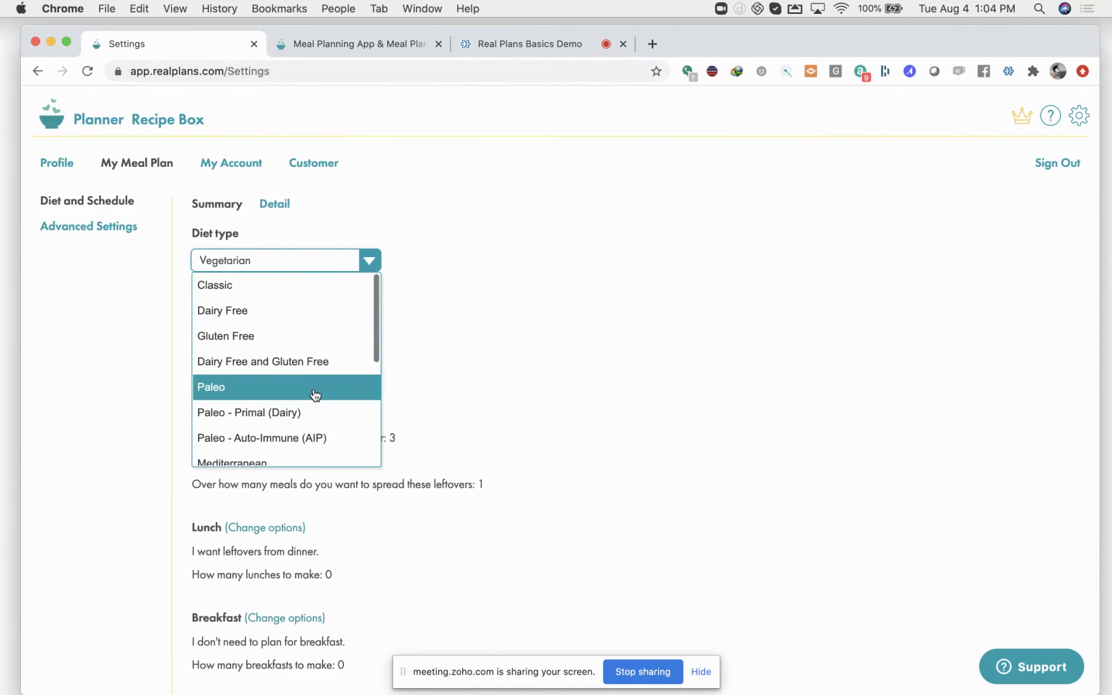
pyautogui.scroll(-5, 315, 395)
pyautogui.scroll(3, 315, 394)
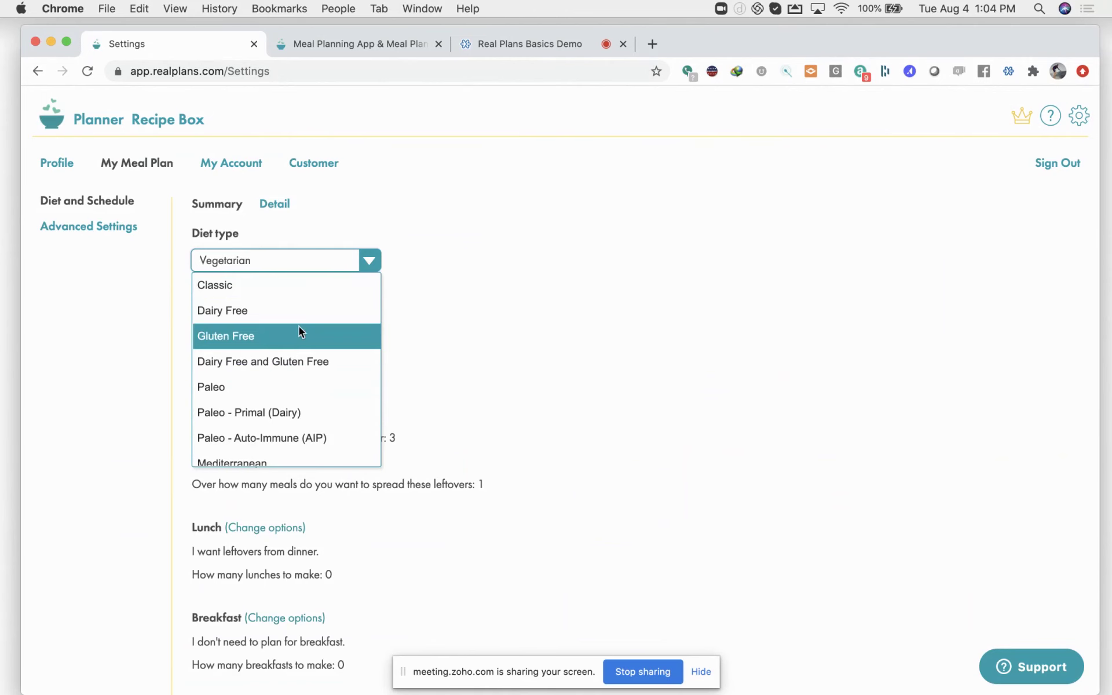
pyautogui.click(305, 342)
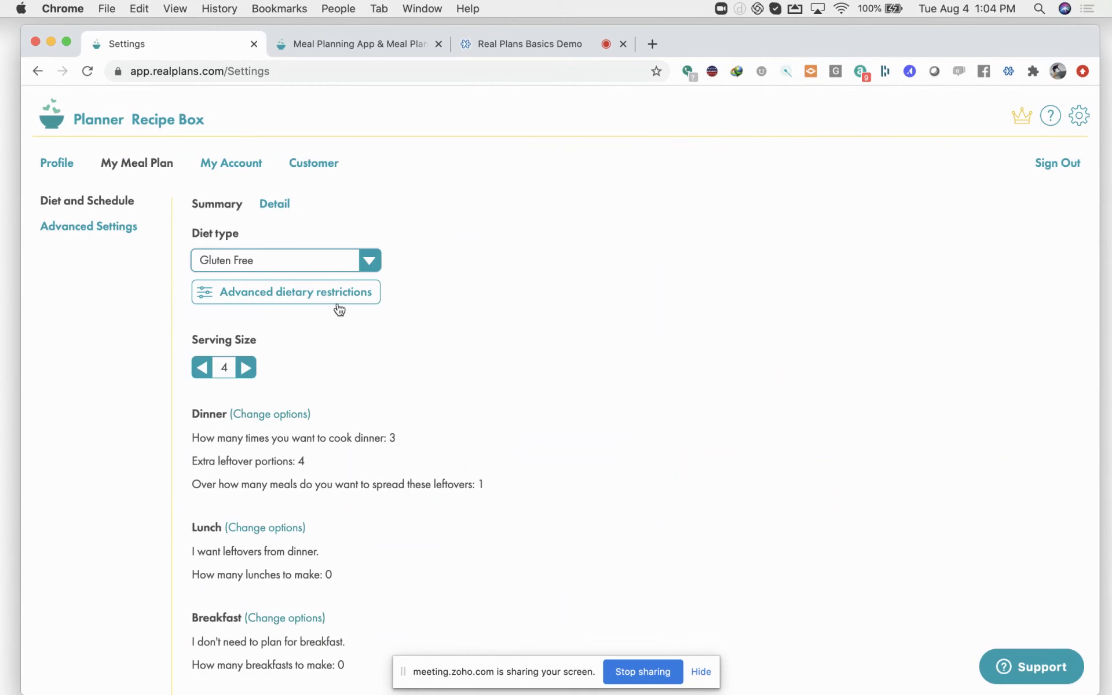
# Open the advanced dietary restrictions and examine the included and excluded food groups
pyautogui.click(317, 301)
pyautogui.scroll(-1, 830, 297)
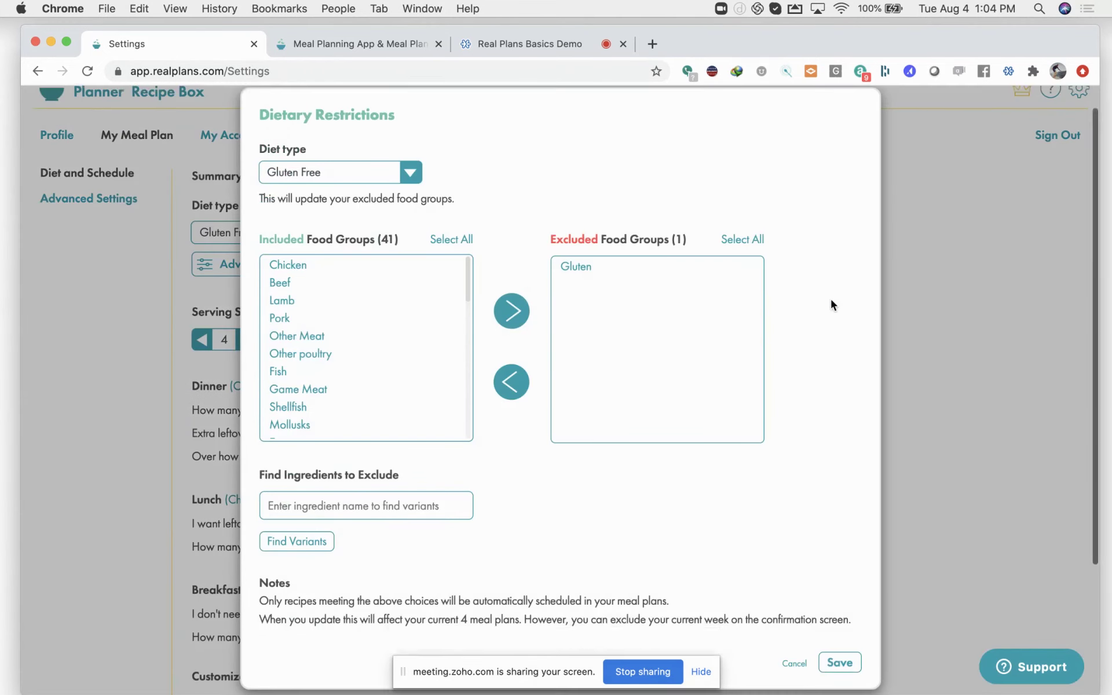
pyautogui.scroll(-2, 829, 297)
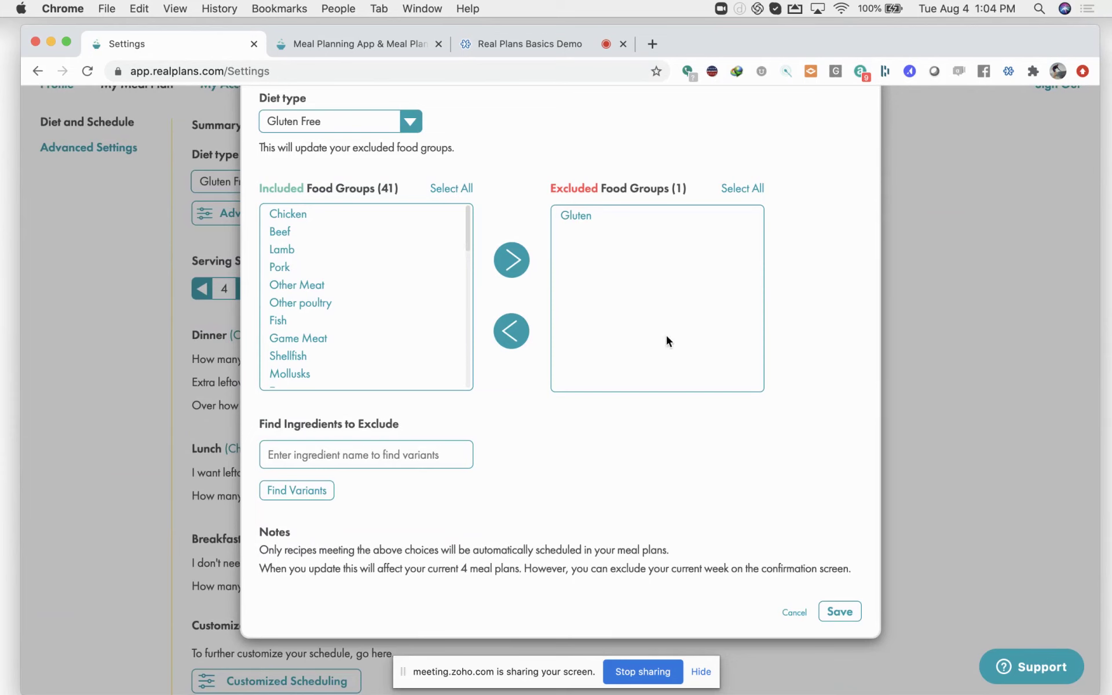
pyautogui.scroll(-1, 667, 335)
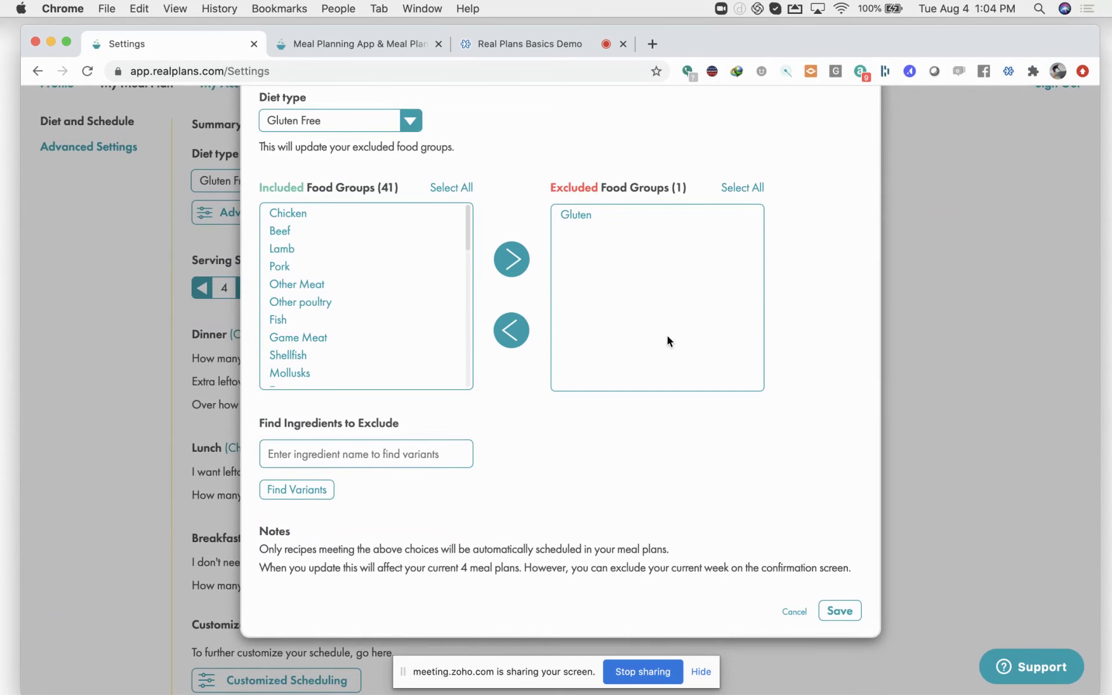
pyautogui.scroll(2, 667, 337)
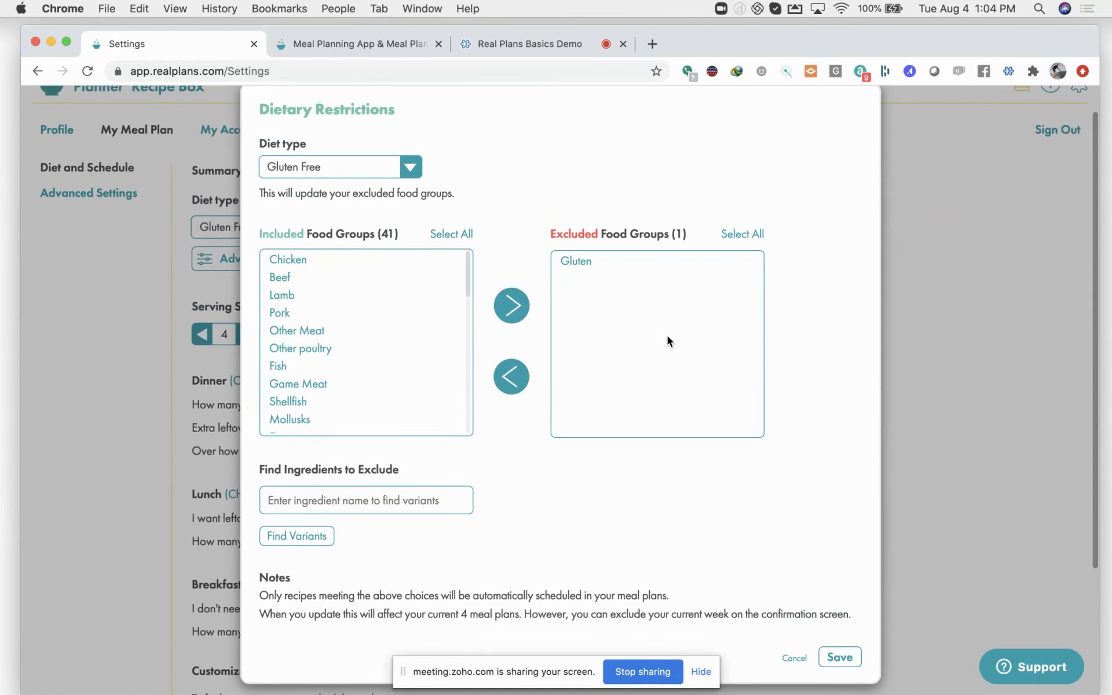
pyautogui.scroll(-1, 667, 336)
pyautogui.scroll(-3, 468, 297)
pyautogui.moveTo(468, 297); pyautogui.dragTo(464, 426)
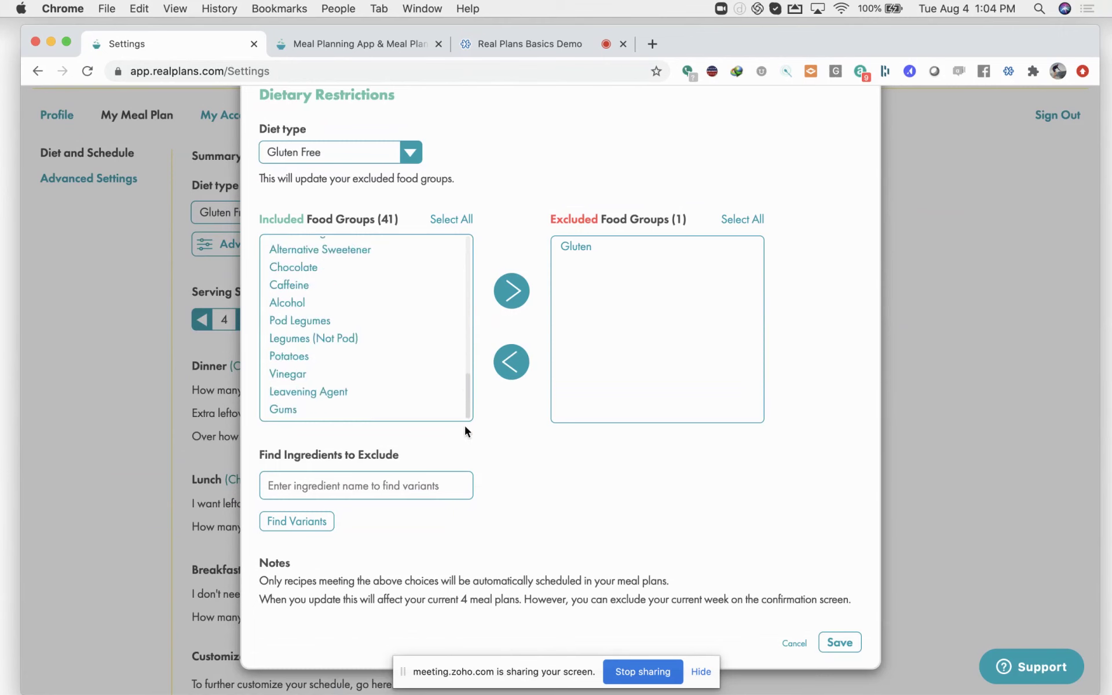
pyautogui.moveTo(464, 426); pyautogui.dragTo(459, 249)
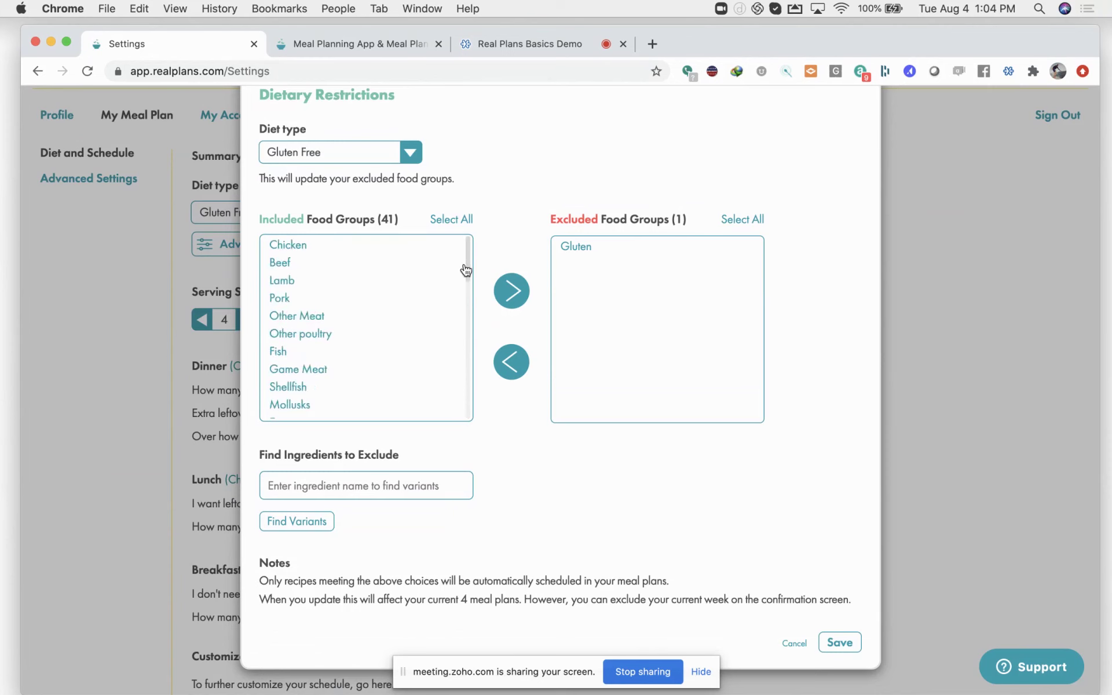
# Move Mollusks from the included to the excluded food groups
pyautogui.moveTo(467, 261); pyautogui.dragTo(472, 284)
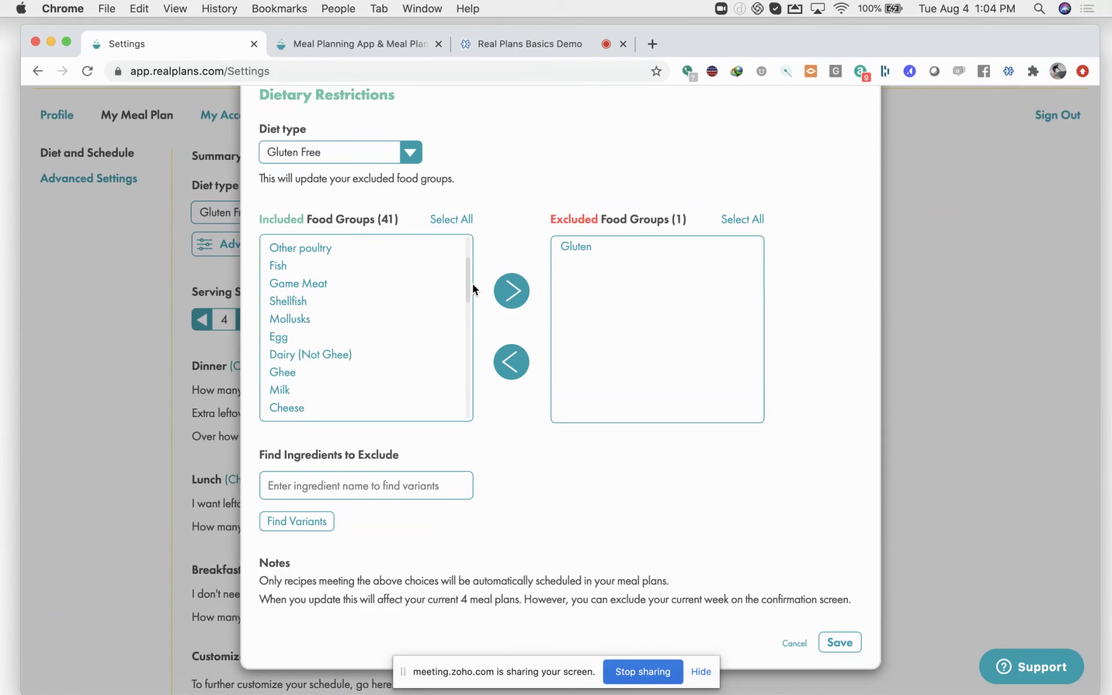
pyautogui.click(293, 318)
pyautogui.click(511, 290)
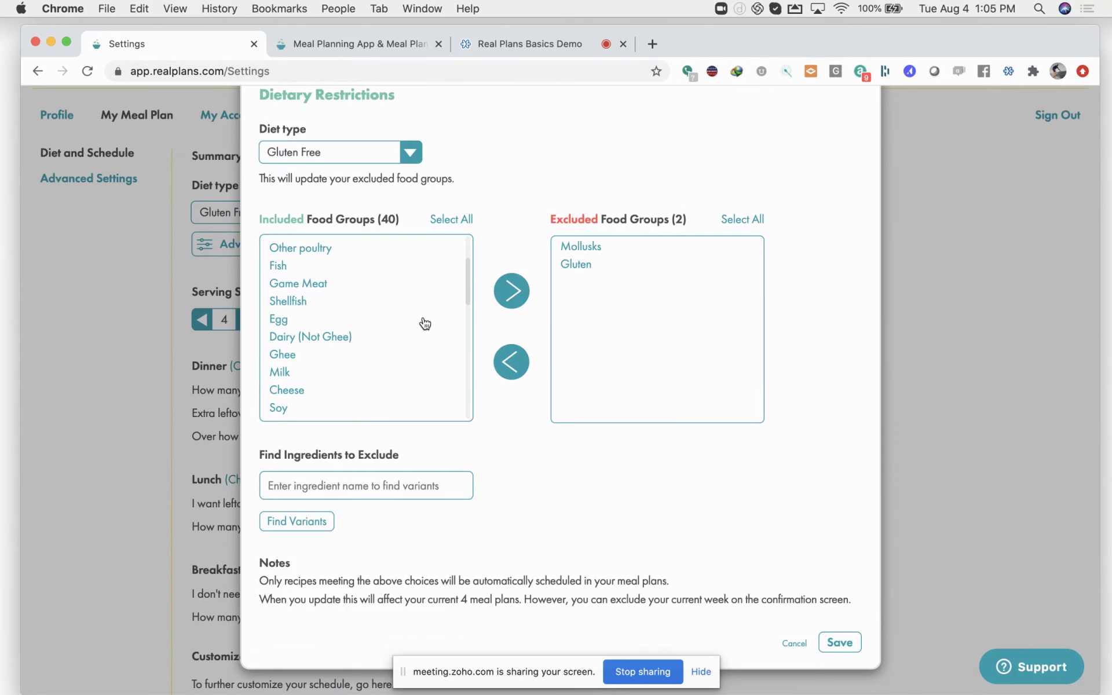
# Find the variants of asparagus and exclude all of them as ingredients
pyautogui.moveTo(468, 273); pyautogui.dragTo(367, 377)
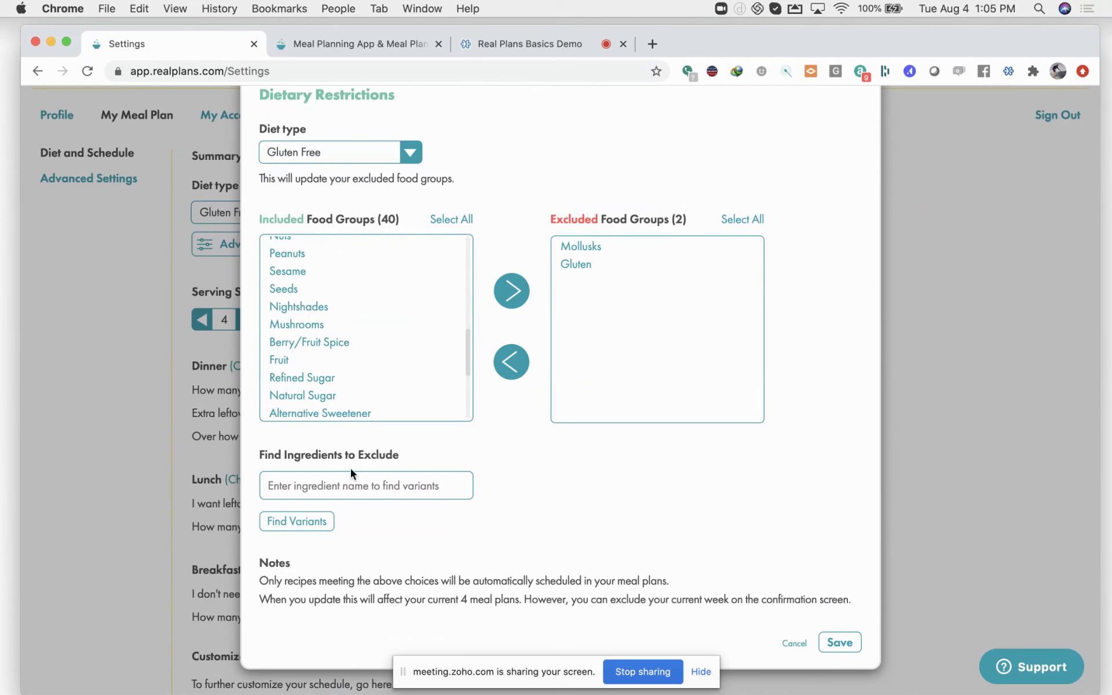
pyautogui.click(321, 486)
pyautogui.write('aspa')
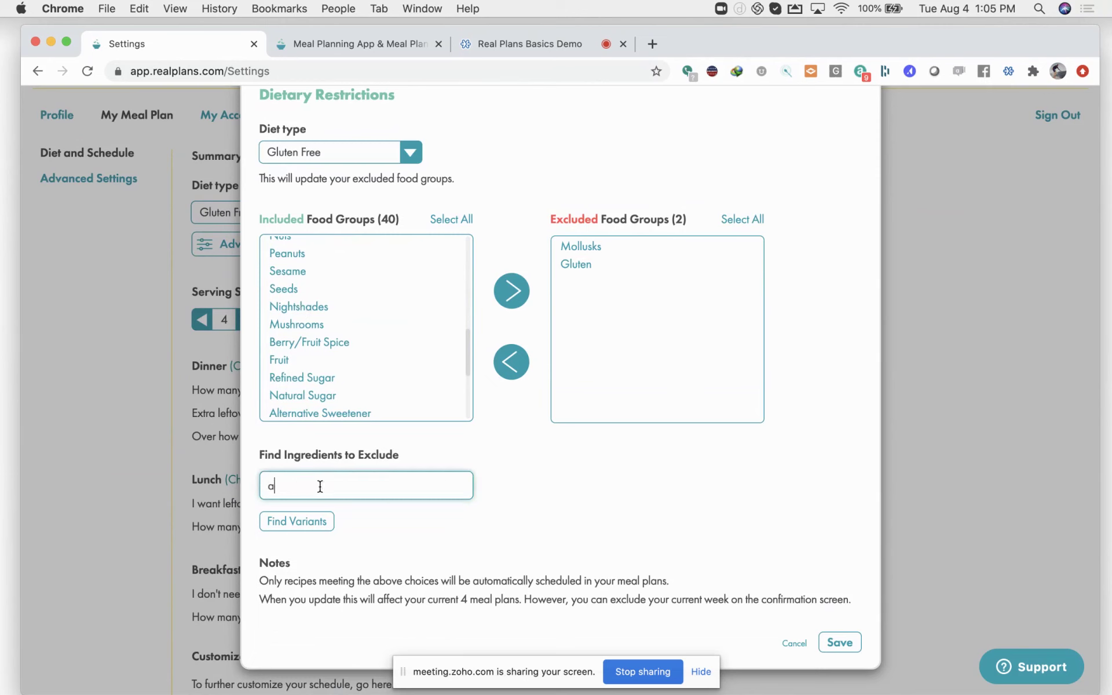
pyautogui.press('BackSpace')
pyautogui.write('aragus')
pyautogui.click(297, 524)
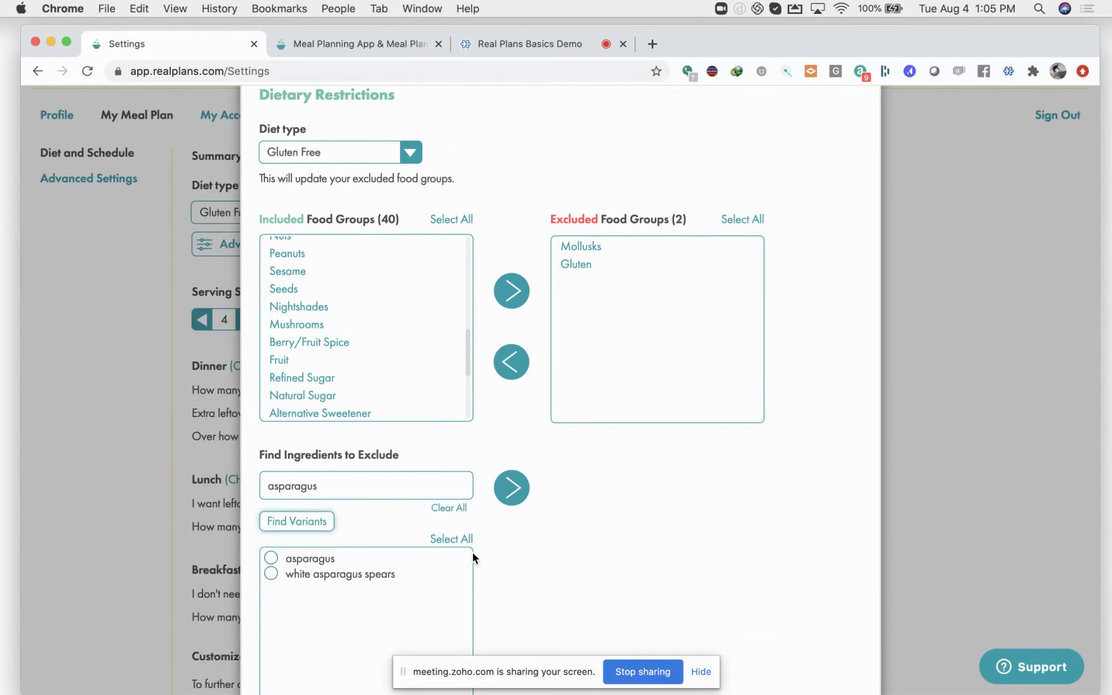
pyautogui.click(469, 543)
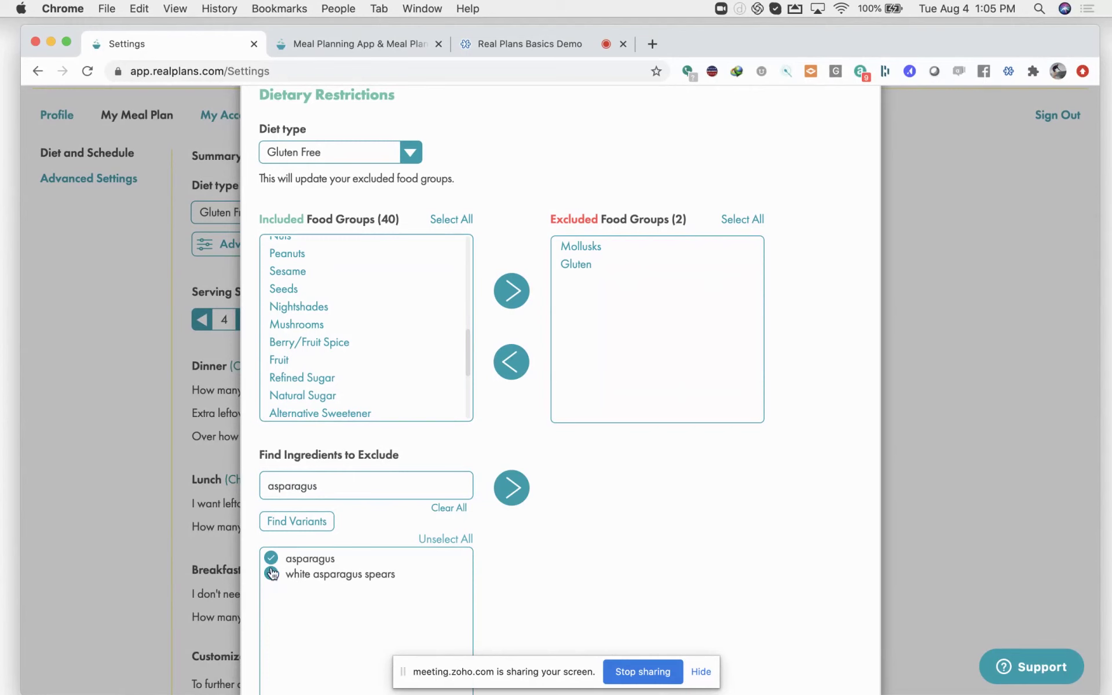
pyautogui.click(513, 493)
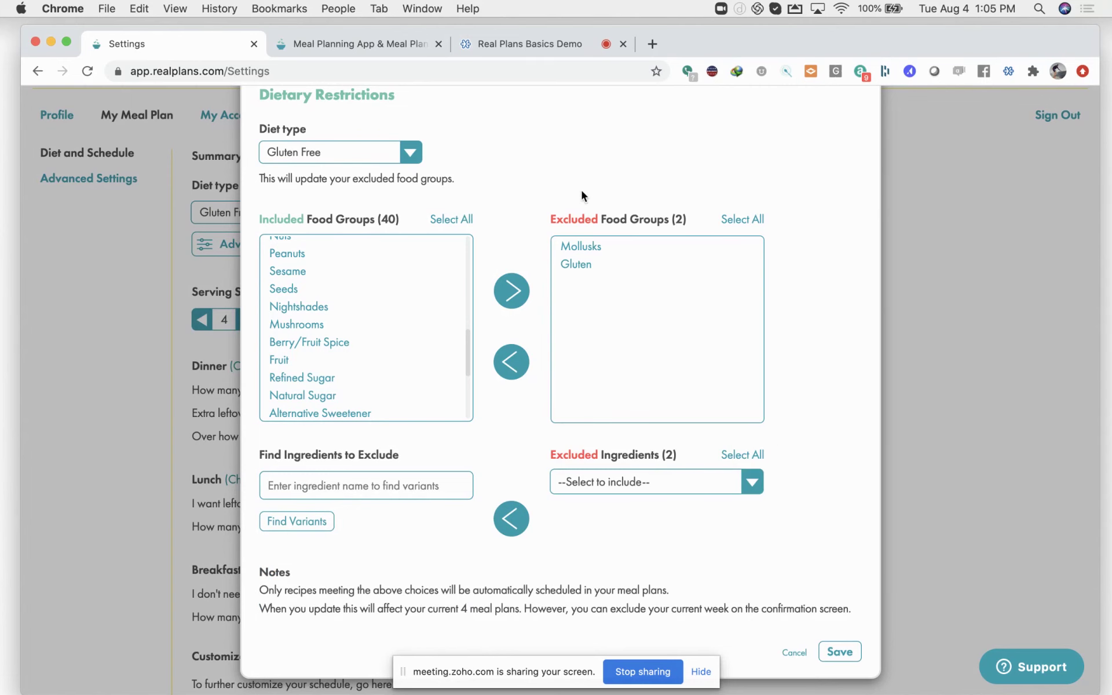
pyautogui.scroll(2, 612, 168)
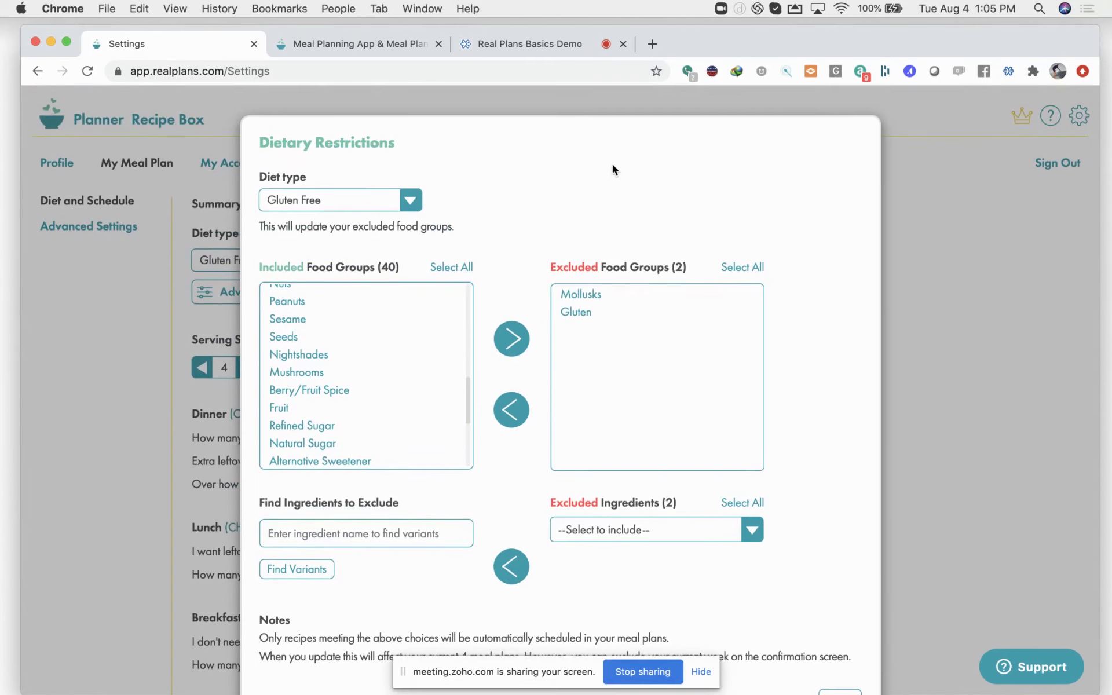
pyautogui.scroll(-1, 612, 166)
pyautogui.moveTo(0, 34); pyautogui.dragTo(561, 93)
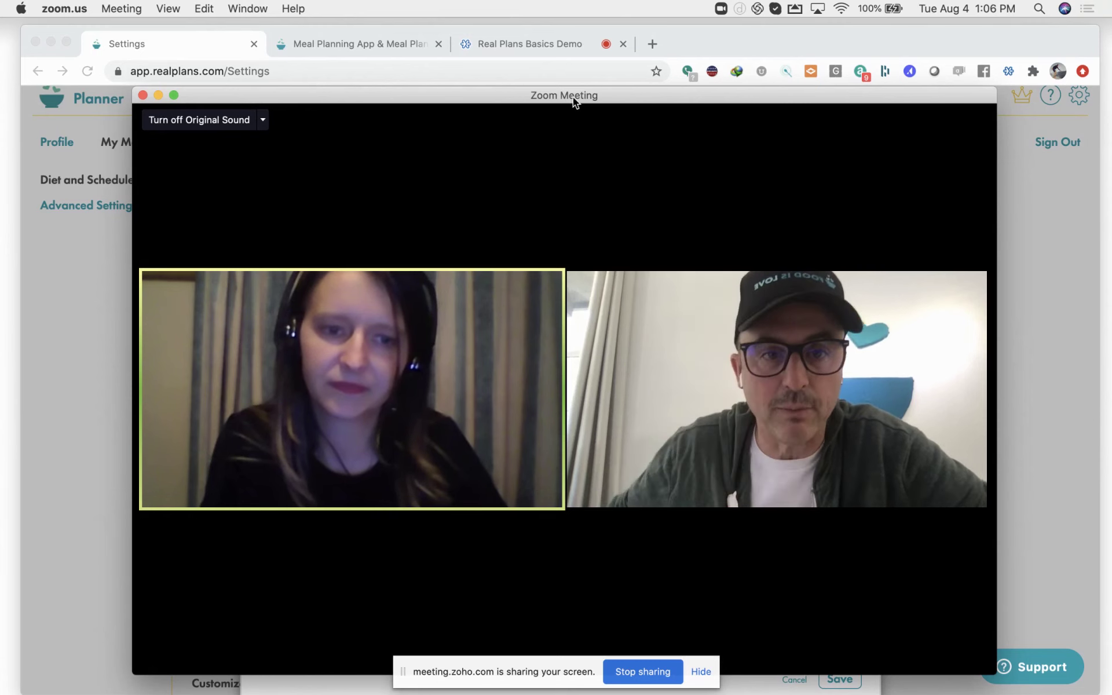
pyautogui.doubleClick(573, 96)
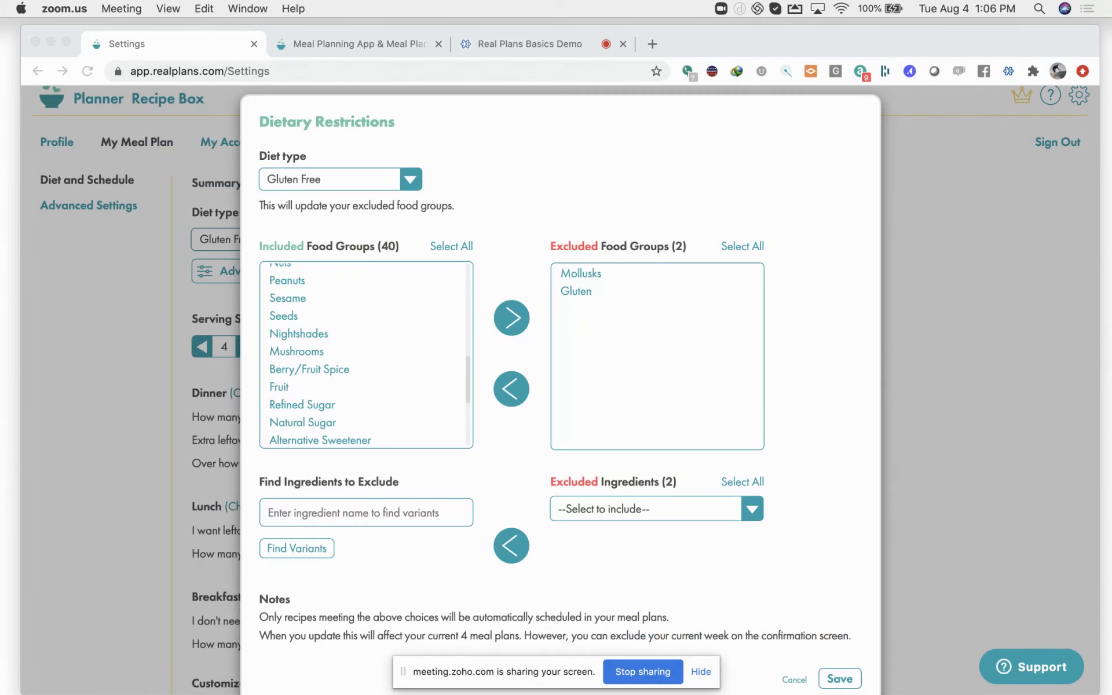
# Save the dietary restrictions
pyautogui.scroll(-4, 673, 457)
pyautogui.scroll(2, 675, 451)
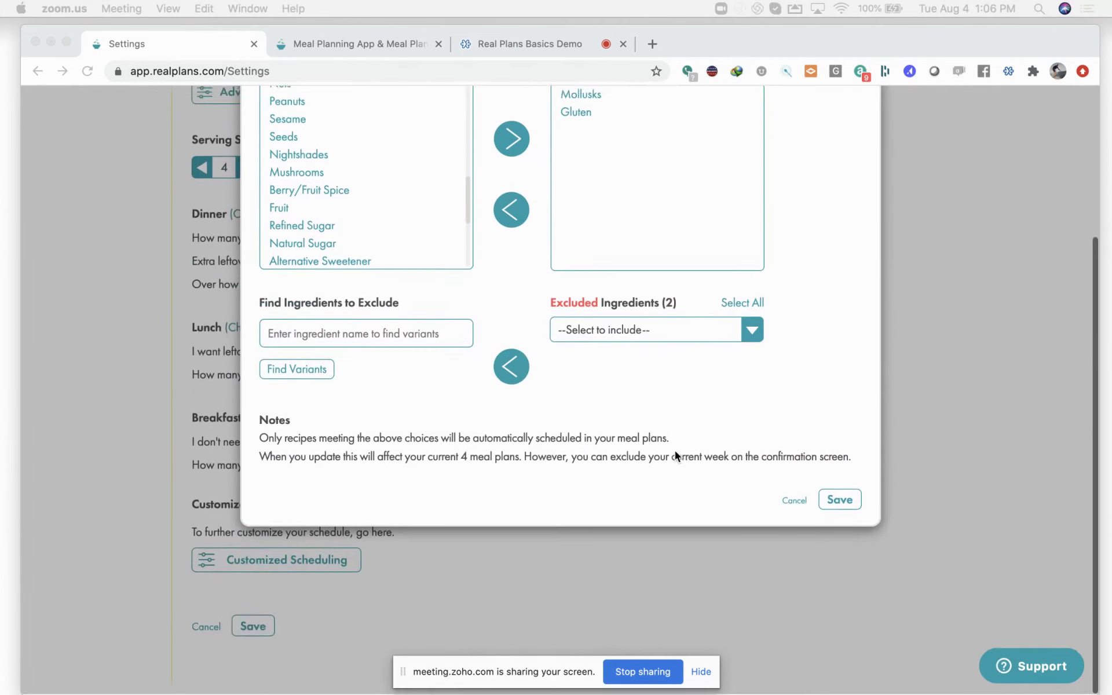
pyautogui.click(828, 584)
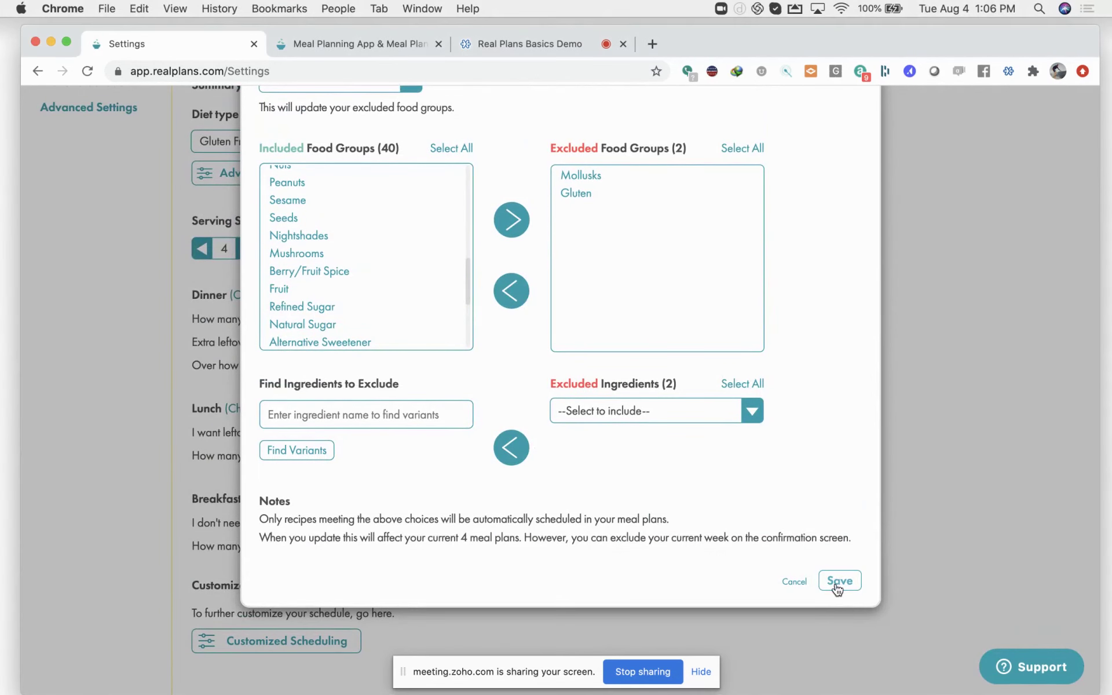
# Save the dietary restrictions, then open the dinner options for changing and review the serving size and meal choices
pyautogui.click(834, 581)
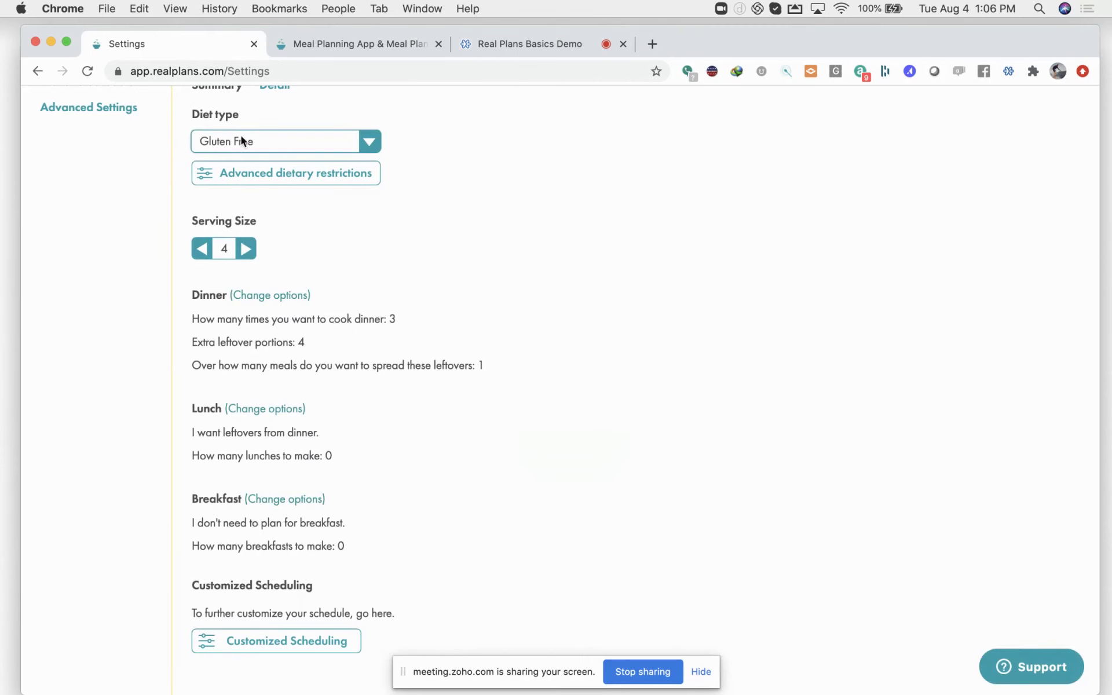
pyautogui.scroll(-3, 661, 249)
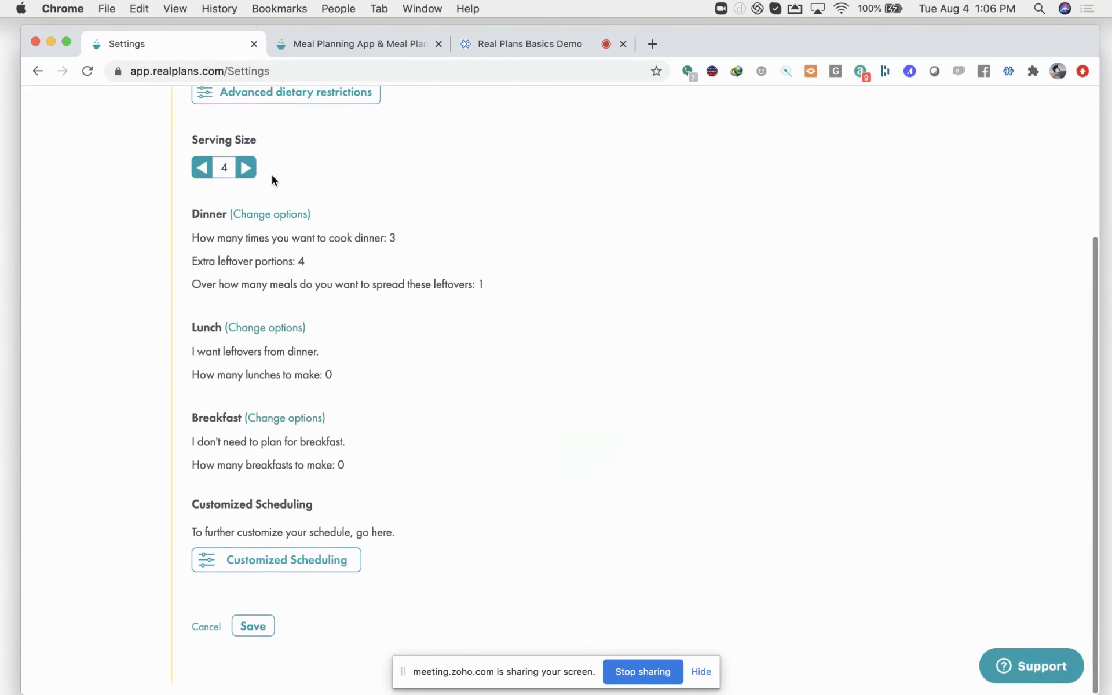
pyautogui.click(295, 220)
pyautogui.scroll(5, 797, 345)
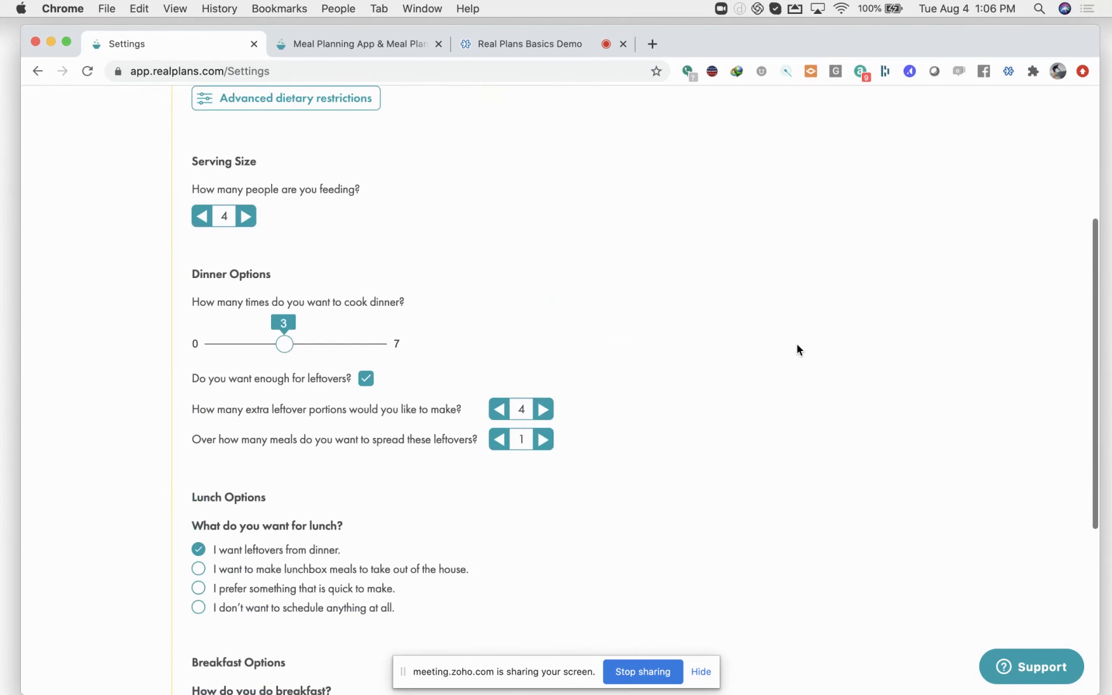
pyautogui.scroll(-1, 797, 345)
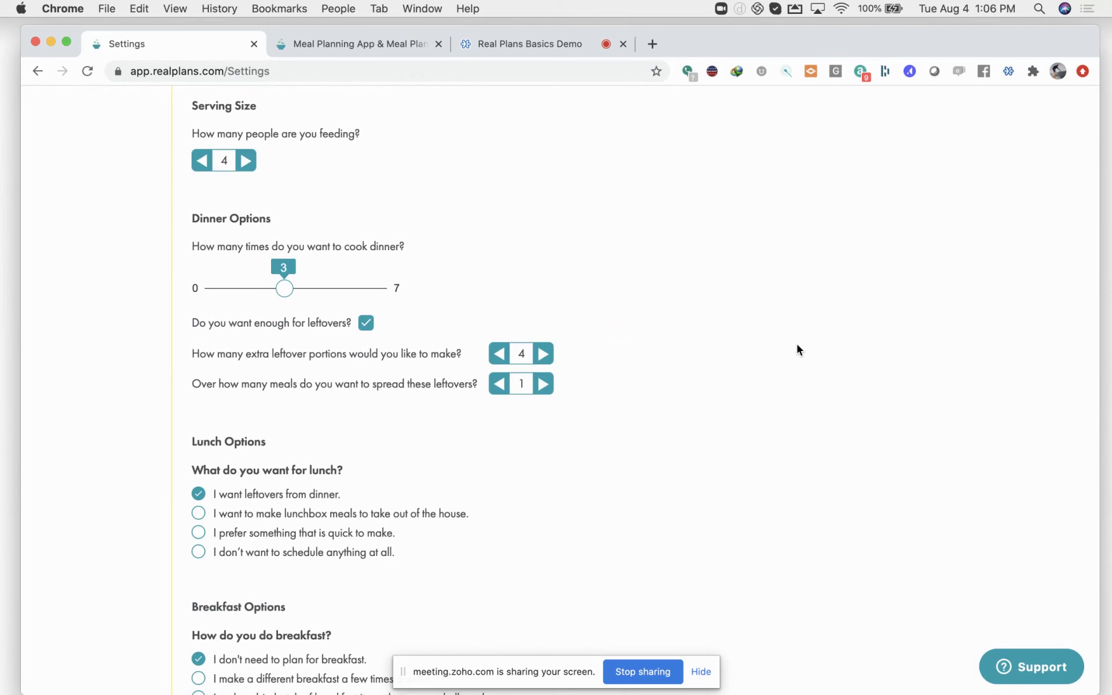
pyautogui.scroll(-1, 721, 404)
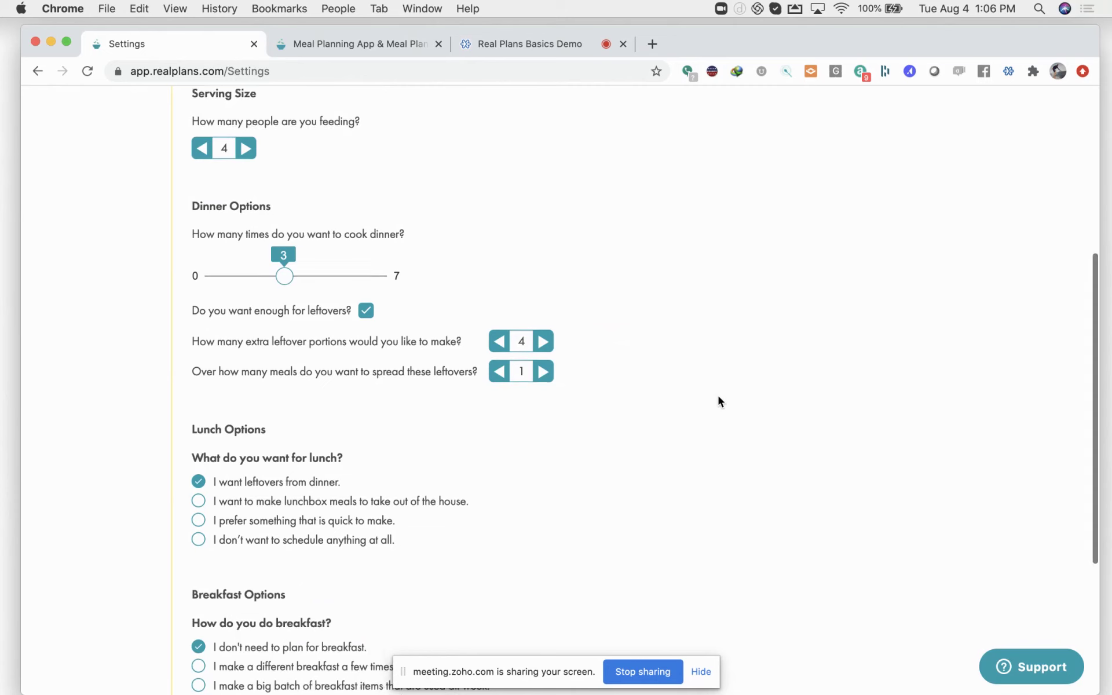
pyautogui.scroll(2, 313, 363)
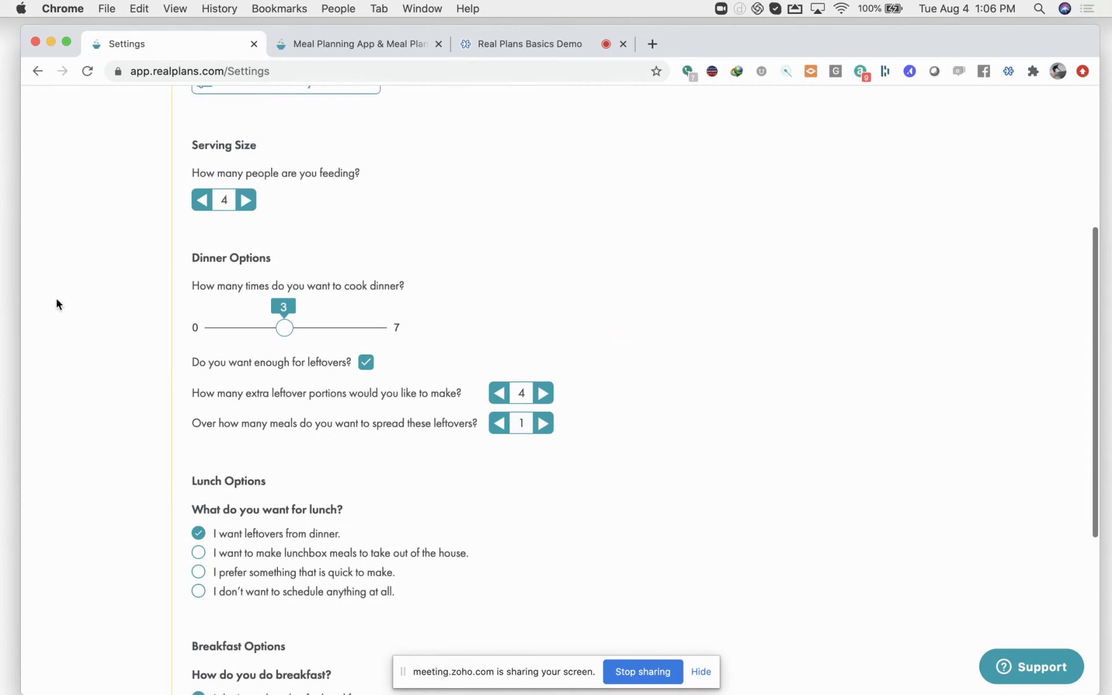
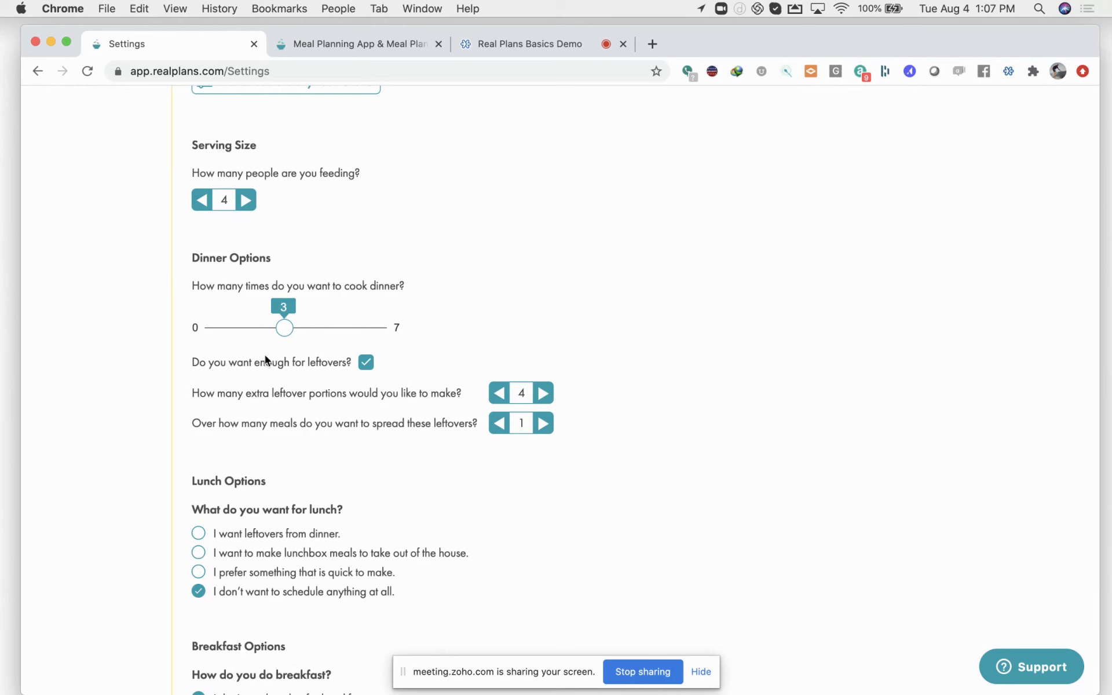
# Set the lunch option to "I want leftovers from dinner."
pyautogui.scroll(-5, 723, 412)
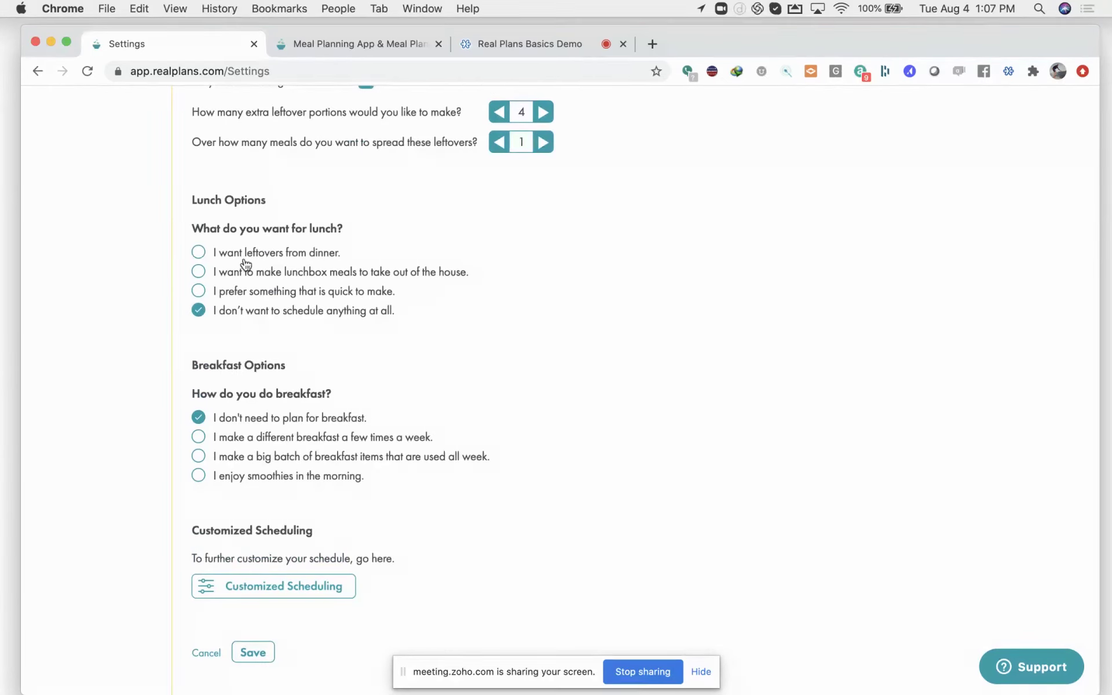
pyautogui.click(200, 255)
pyautogui.scroll(3, 397, 187)
pyautogui.scroll(-3, 397, 187)
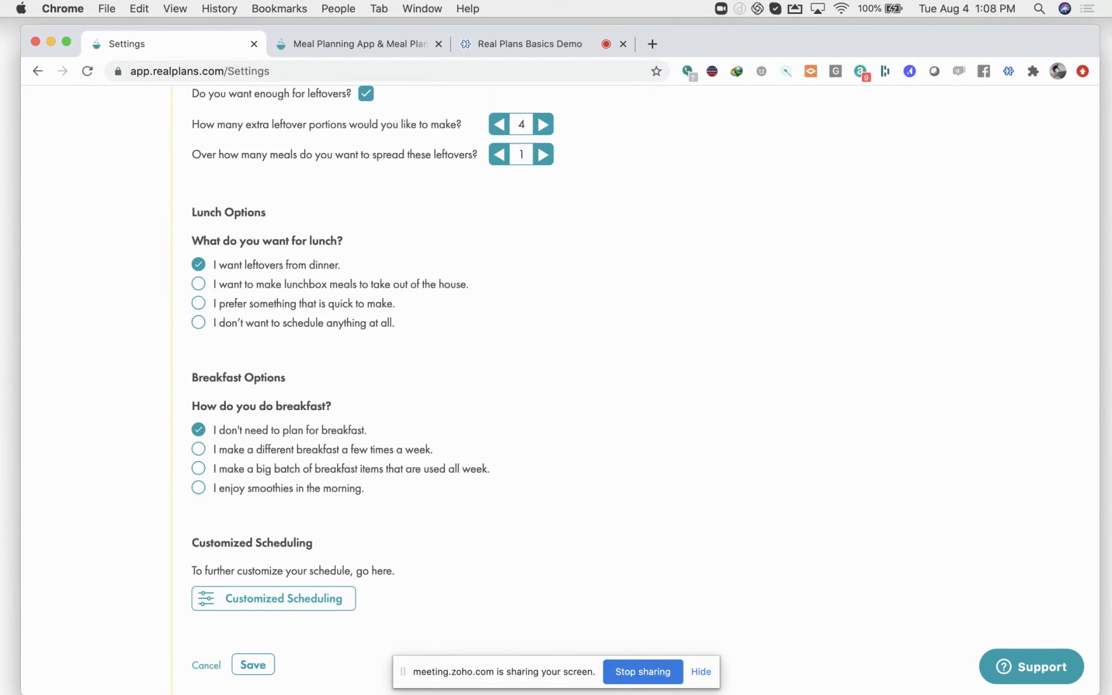
# Open the customized scheduling and turn on dinner for Friday
pyautogui.moveTo(504, 1); pyautogui.dragTo(504, 60)
pyautogui.click(274, 601)
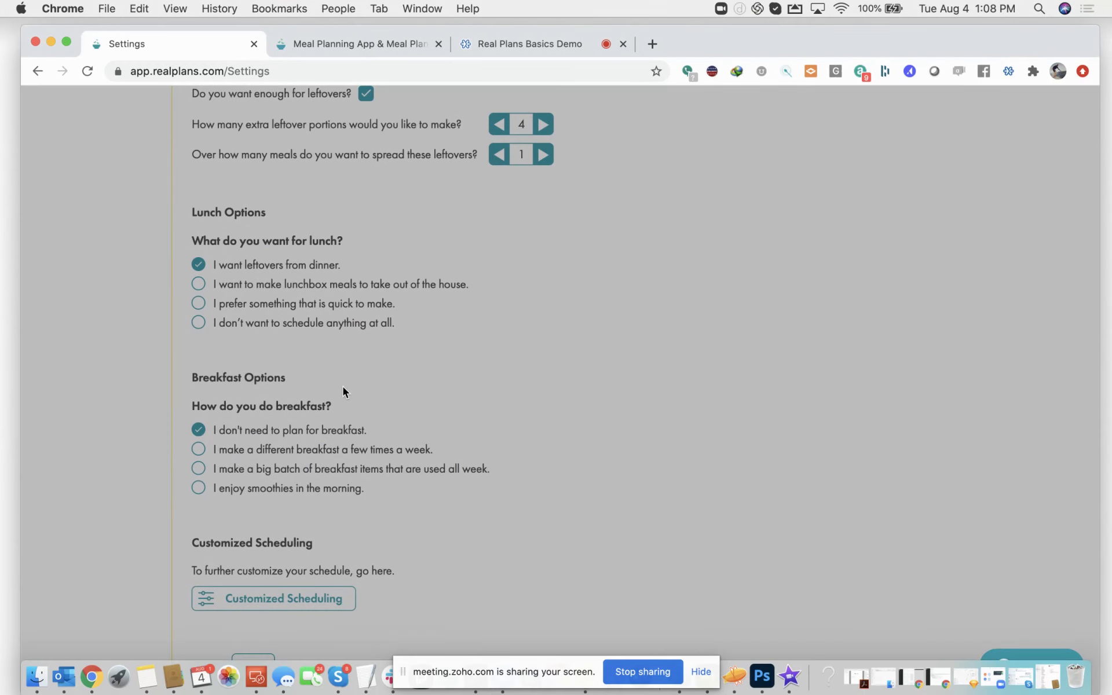
pyautogui.moveTo(822, 39); pyautogui.dragTo(884, 49)
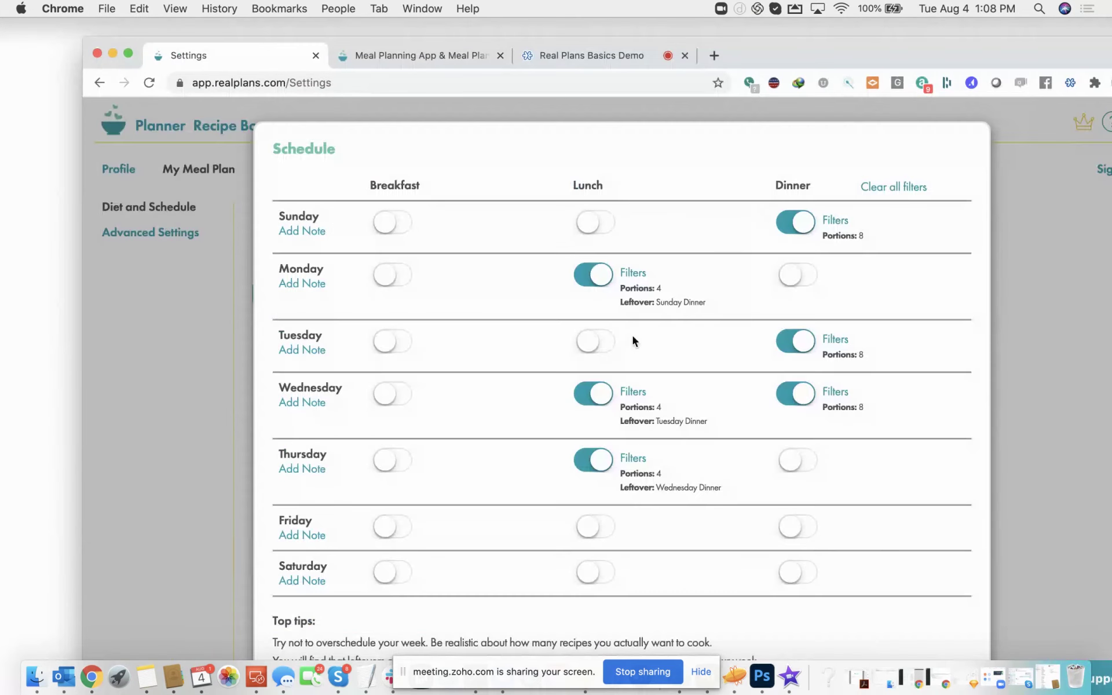
pyautogui.scroll(-3, 707, 252)
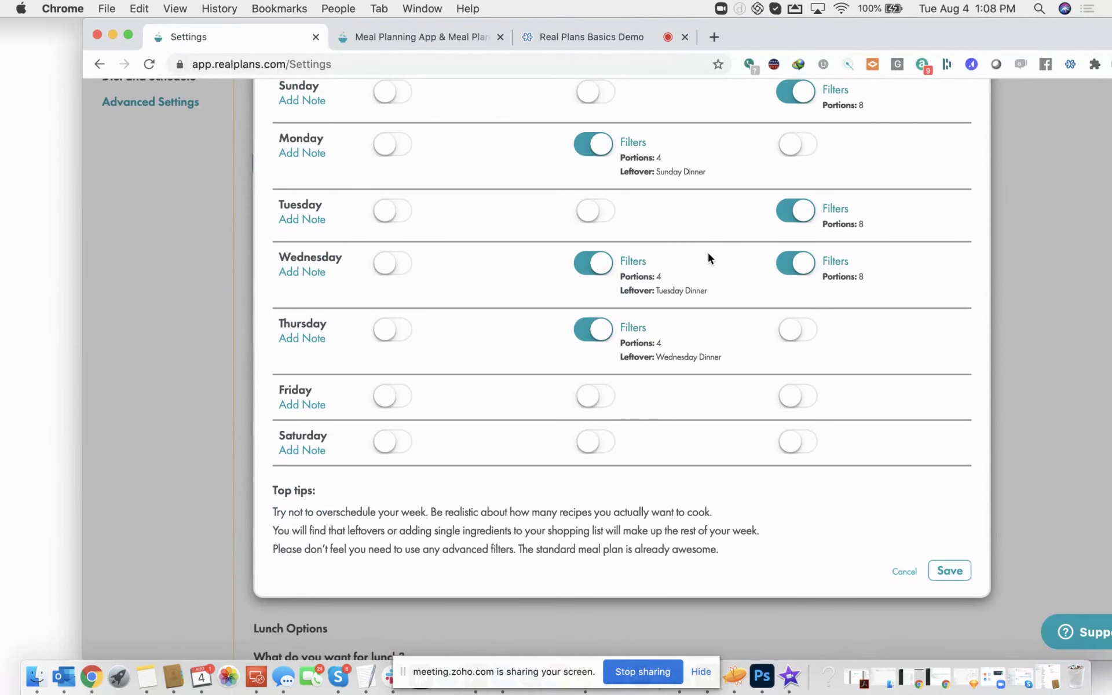
pyautogui.scroll(2, 708, 258)
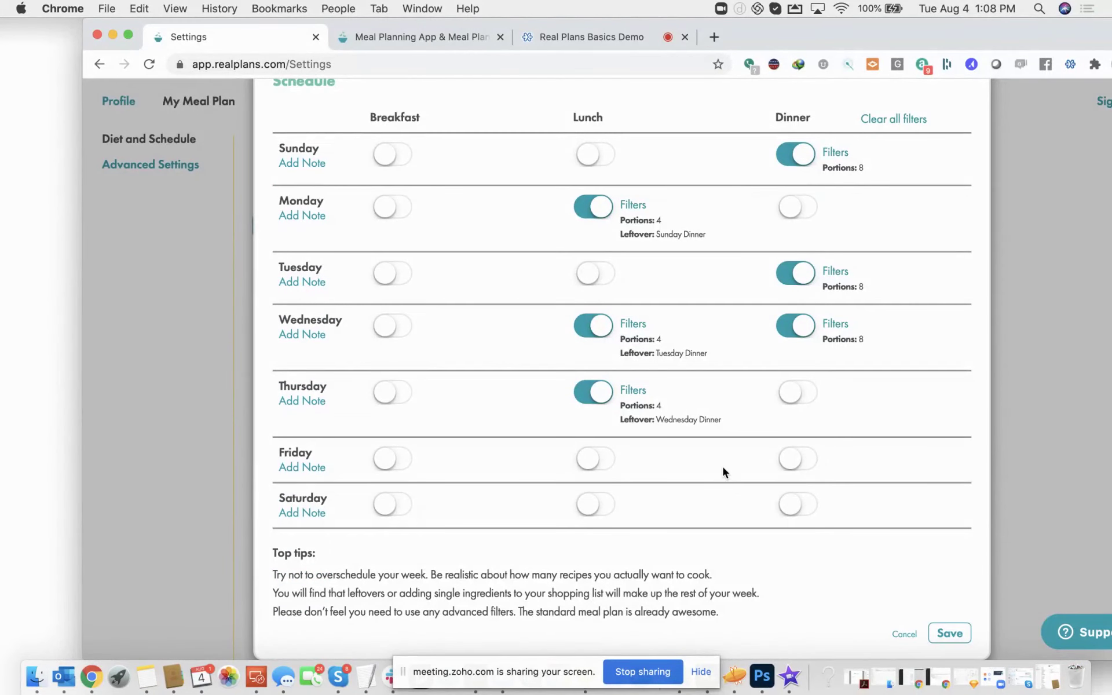
pyautogui.click(803, 462)
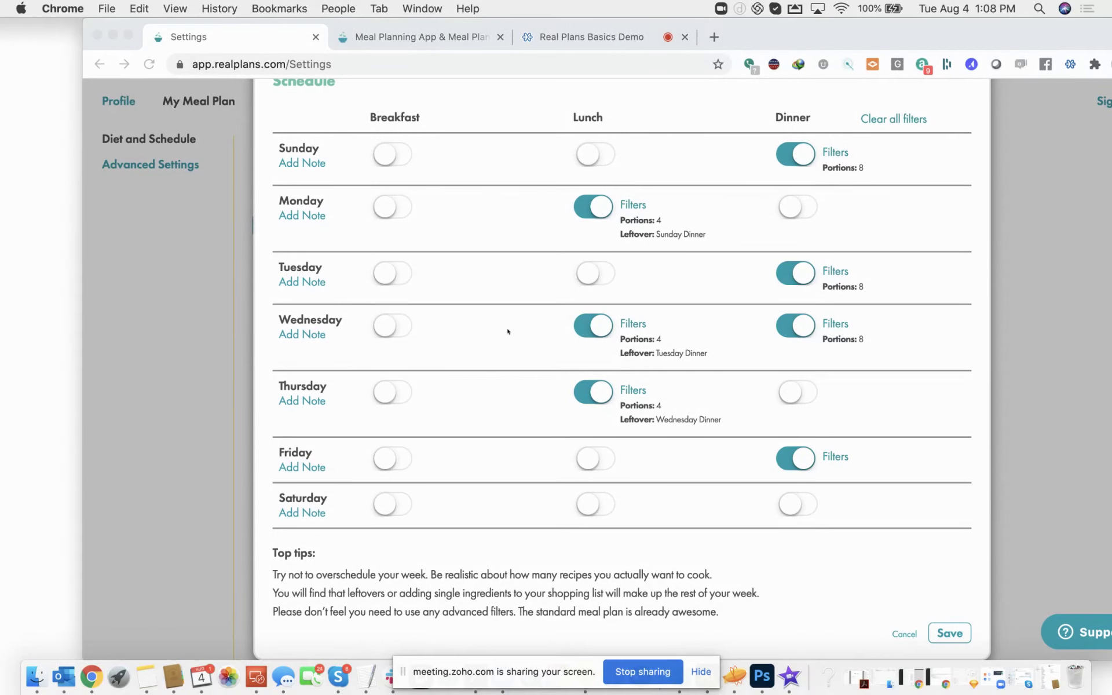
# Filter the Friday dinners to recipes with the Grill tag and add the filter to the schedule
pyautogui.click(833, 461)
pyautogui.click(833, 460)
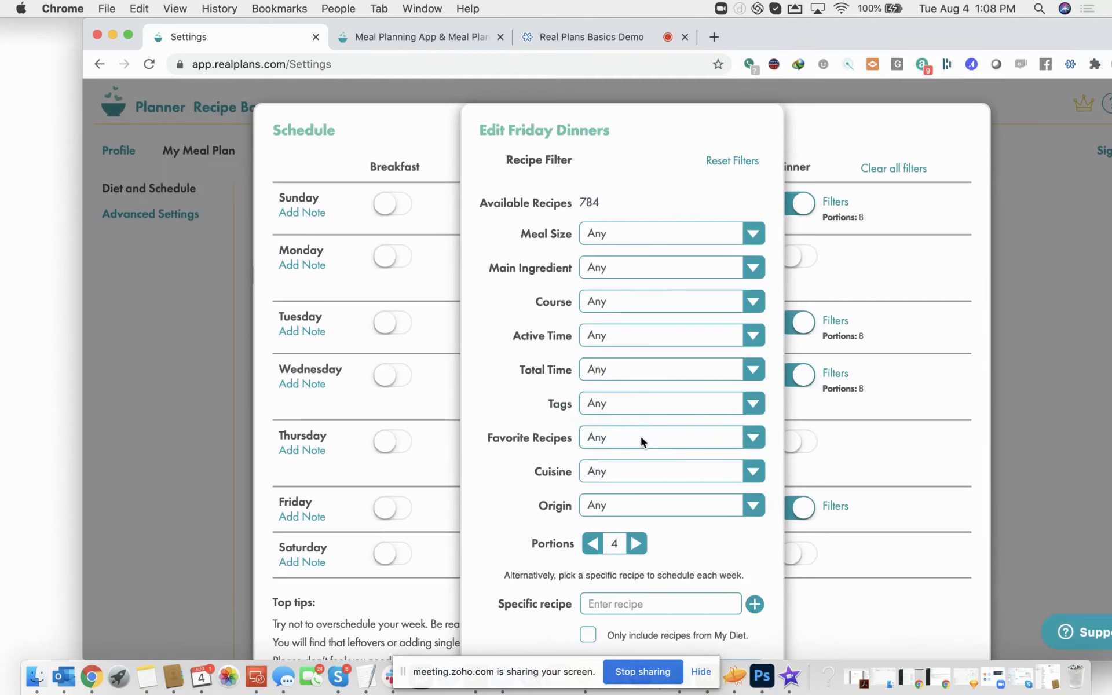
pyautogui.scroll(-3, 641, 437)
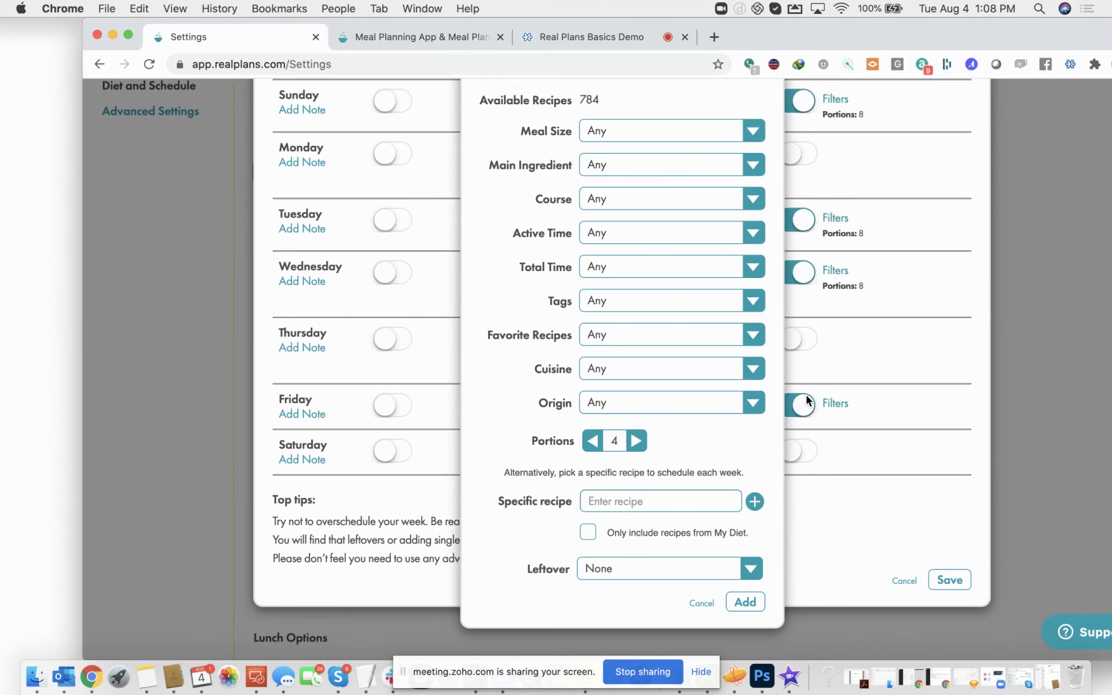
pyautogui.click(759, 368)
pyautogui.click(759, 368)
pyautogui.click(751, 300)
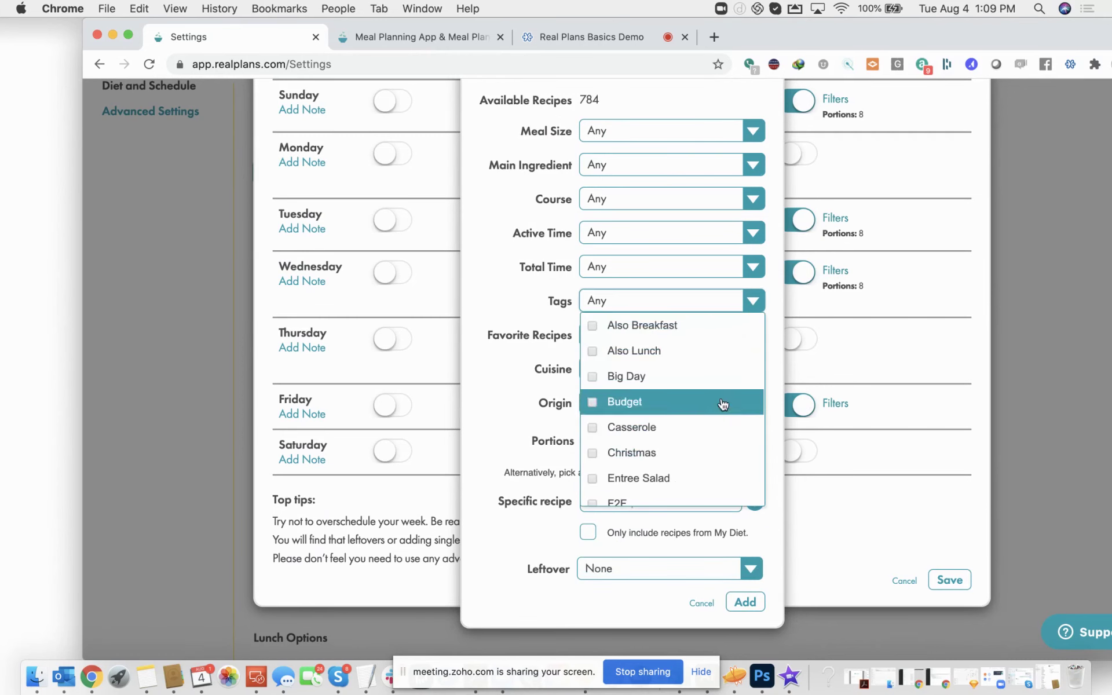
pyautogui.scroll(-2, 723, 402)
pyautogui.scroll(-2, 633, 397)
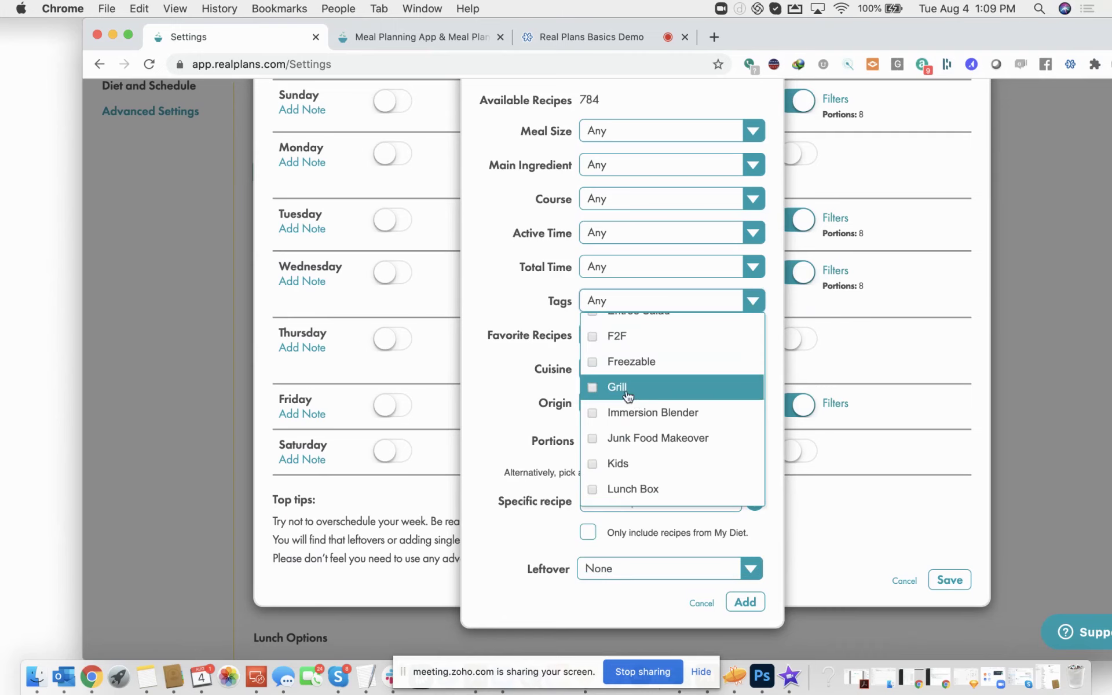
pyautogui.click(627, 393)
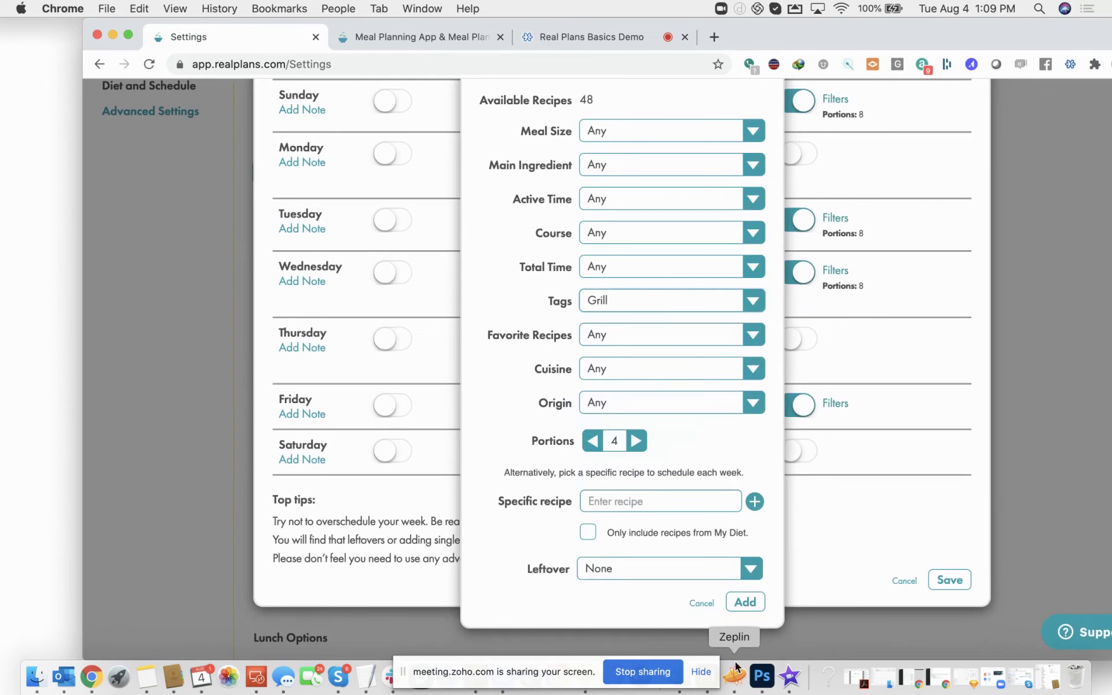
pyautogui.click(745, 603)
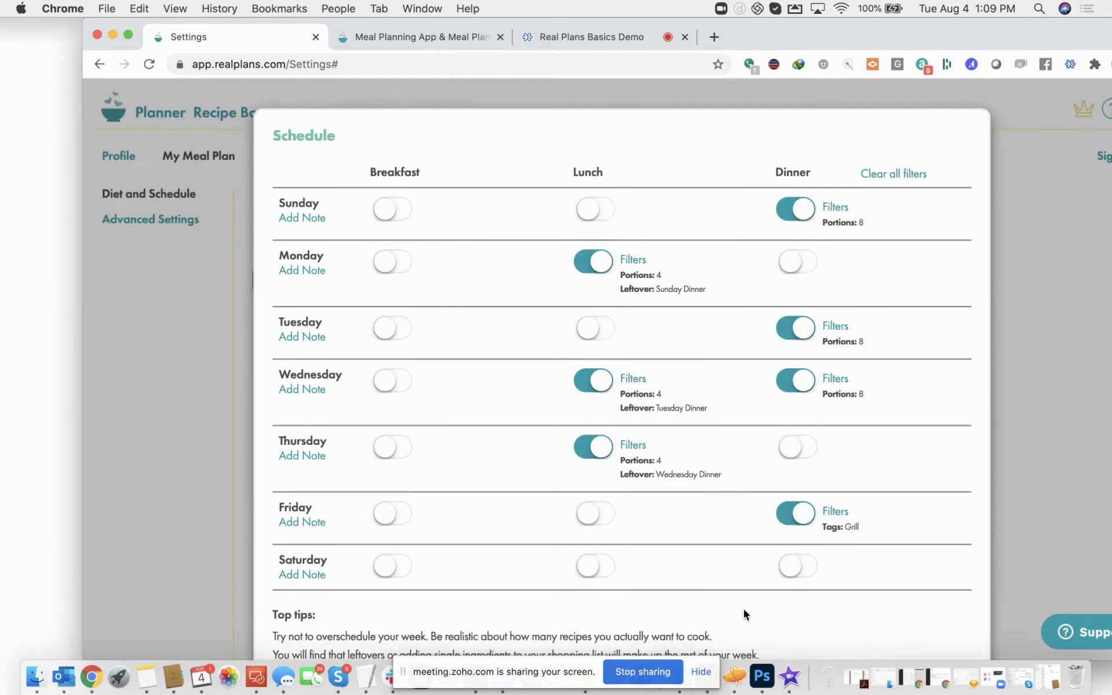
# Review the weekly meal schedule and save the customized scheduling
pyautogui.scroll(-3, 831, 546)
pyautogui.scroll(2, 831, 546)
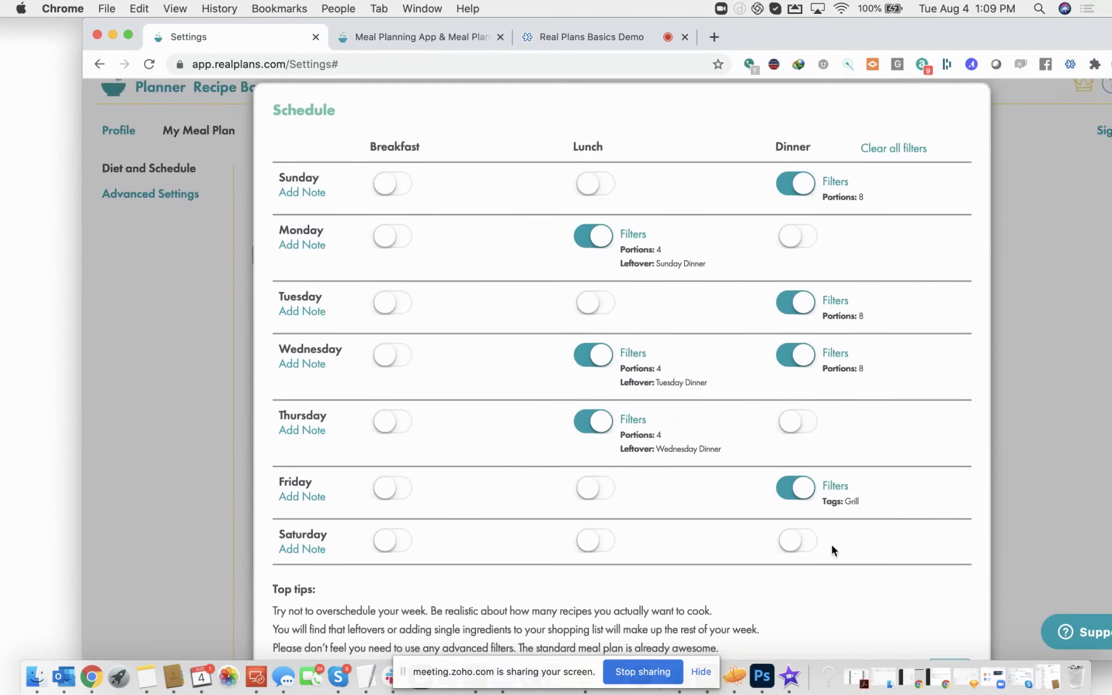
pyautogui.scroll(-2, 832, 549)
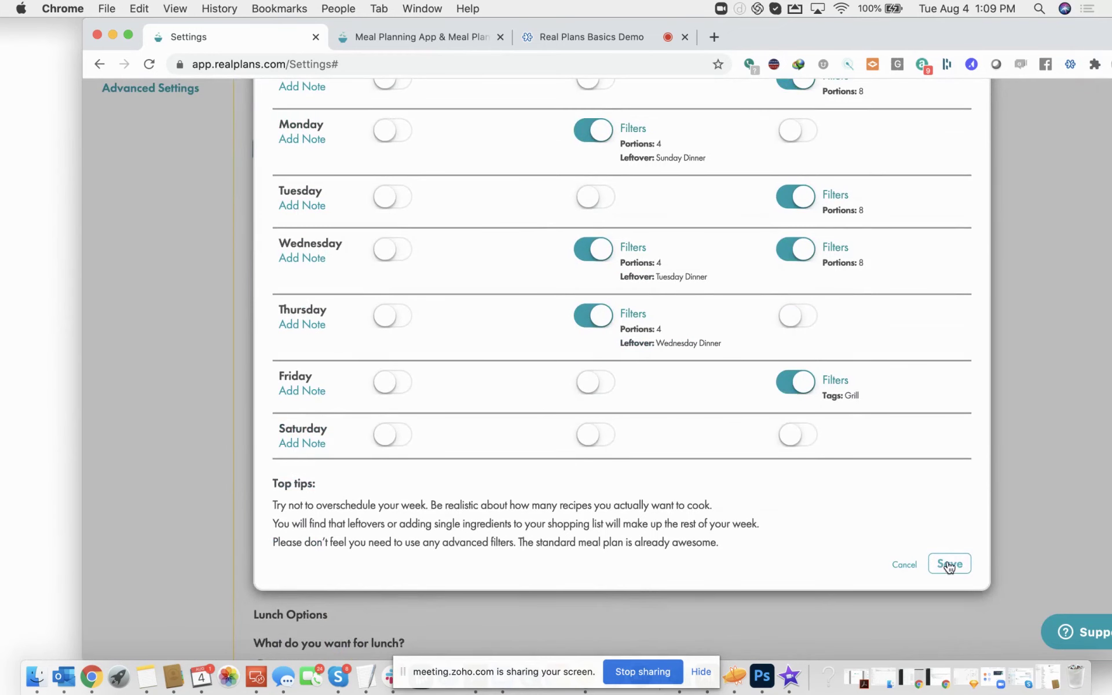
pyautogui.scroll(3, 921, 486)
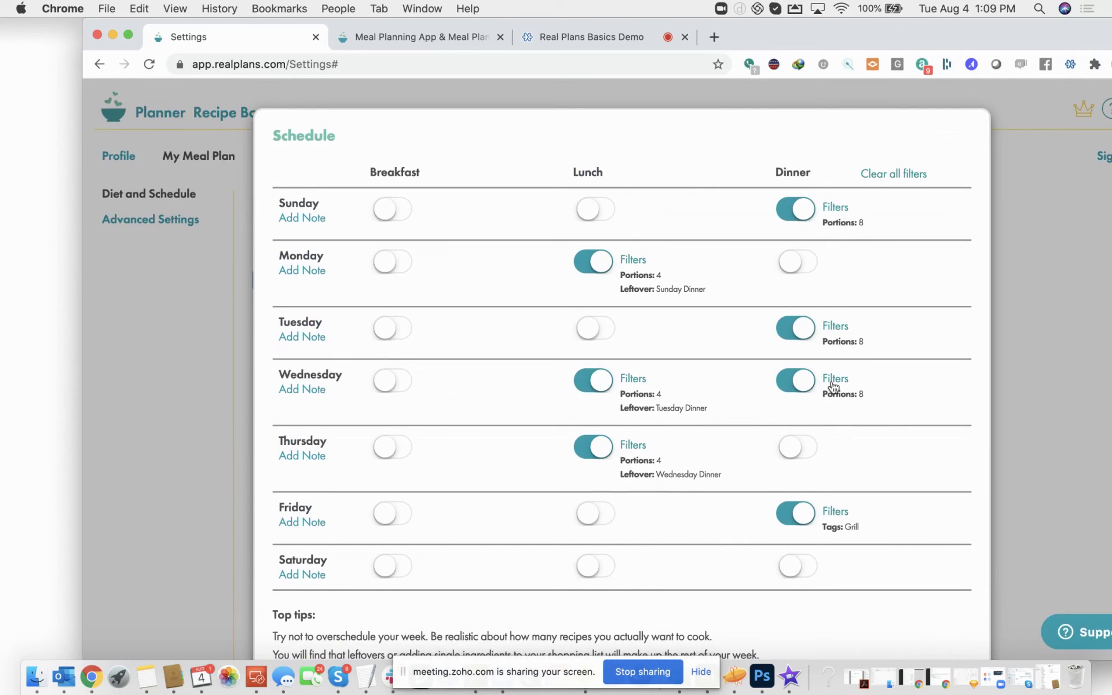
pyautogui.scroll(-5, 953, 429)
pyautogui.click(952, 524)
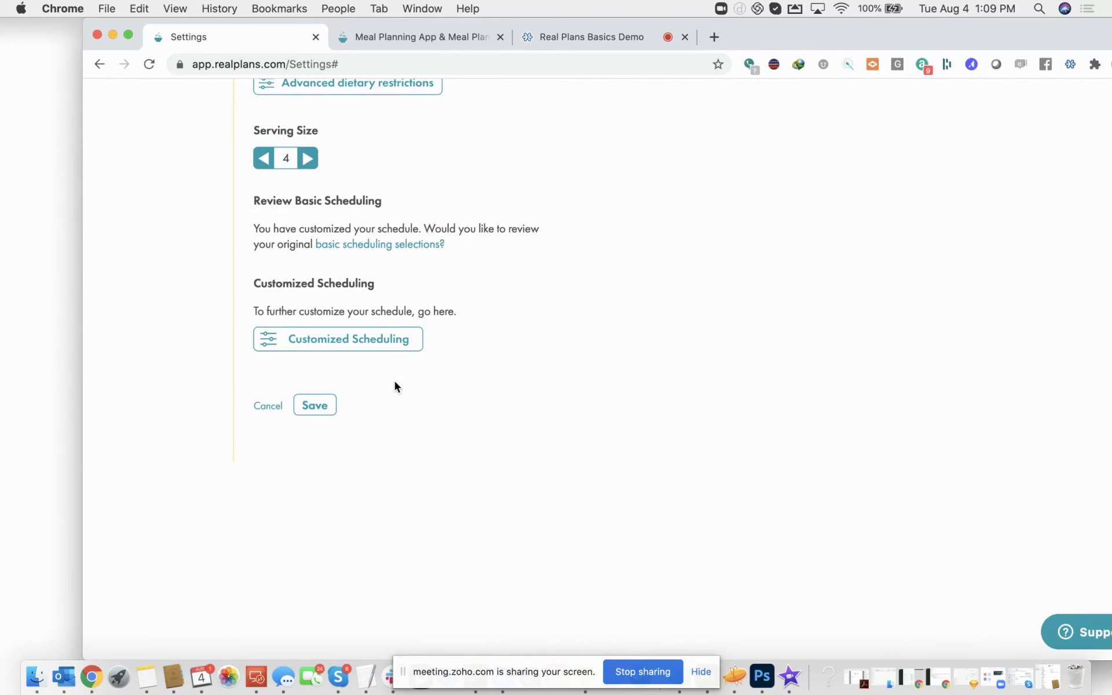
# Save the diet and schedule settings and go to the meal planner to view the updated plan
pyautogui.scroll(2, 394, 382)
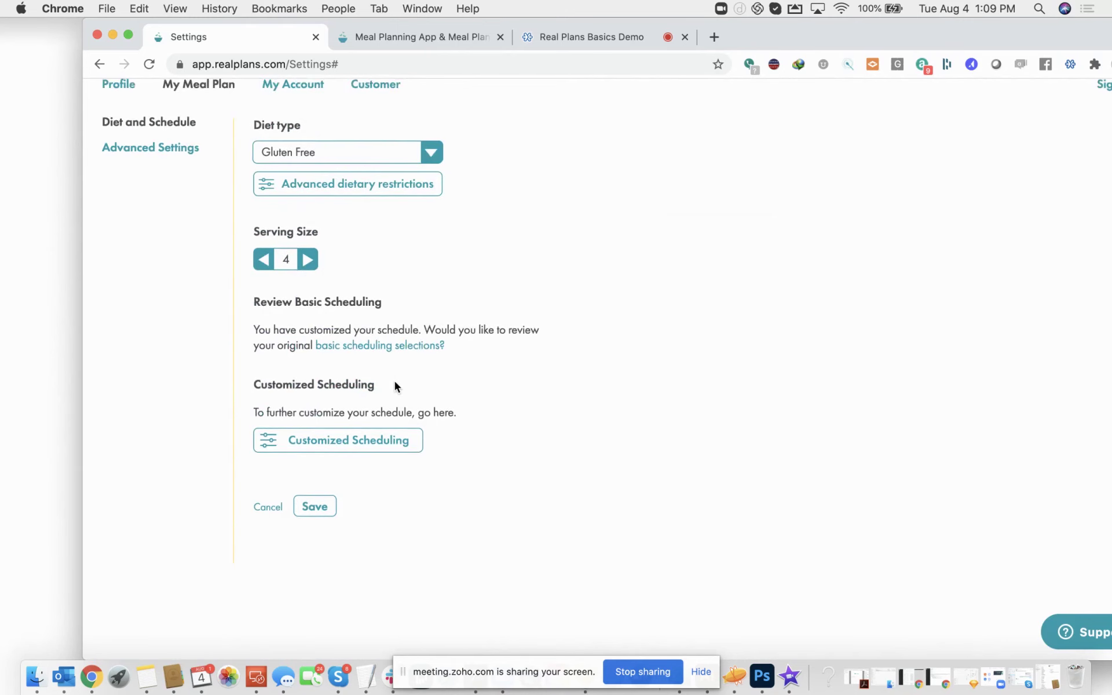
pyautogui.scroll(-1, 394, 383)
pyautogui.scroll(-1, 395, 381)
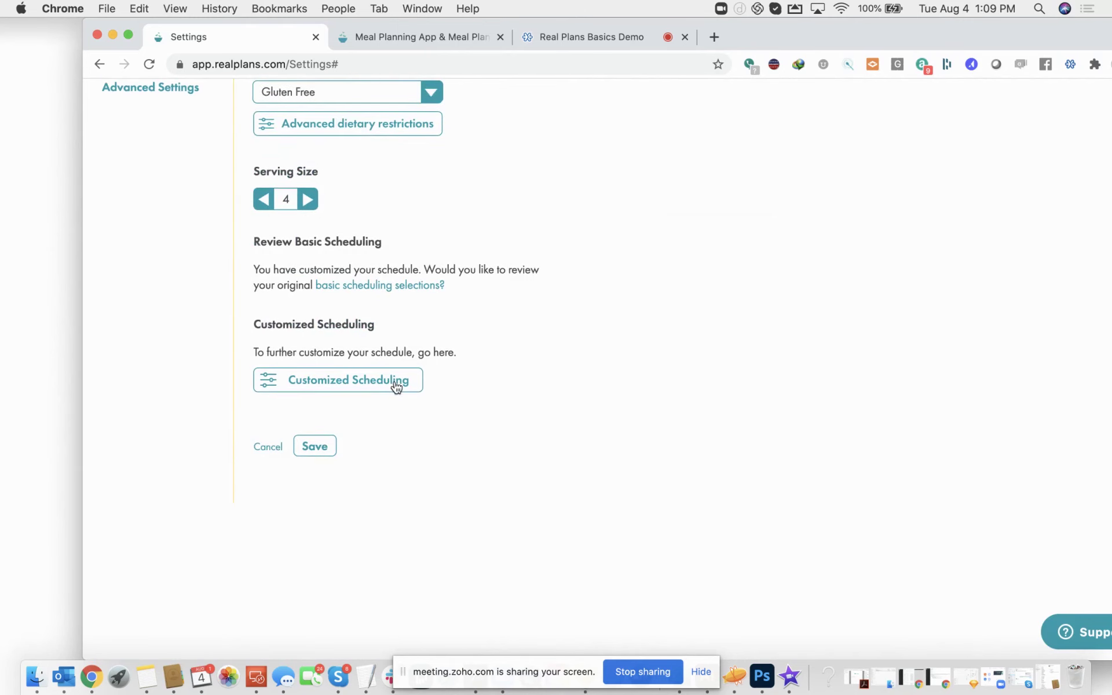
pyautogui.click(316, 446)
pyautogui.click(576, 314)
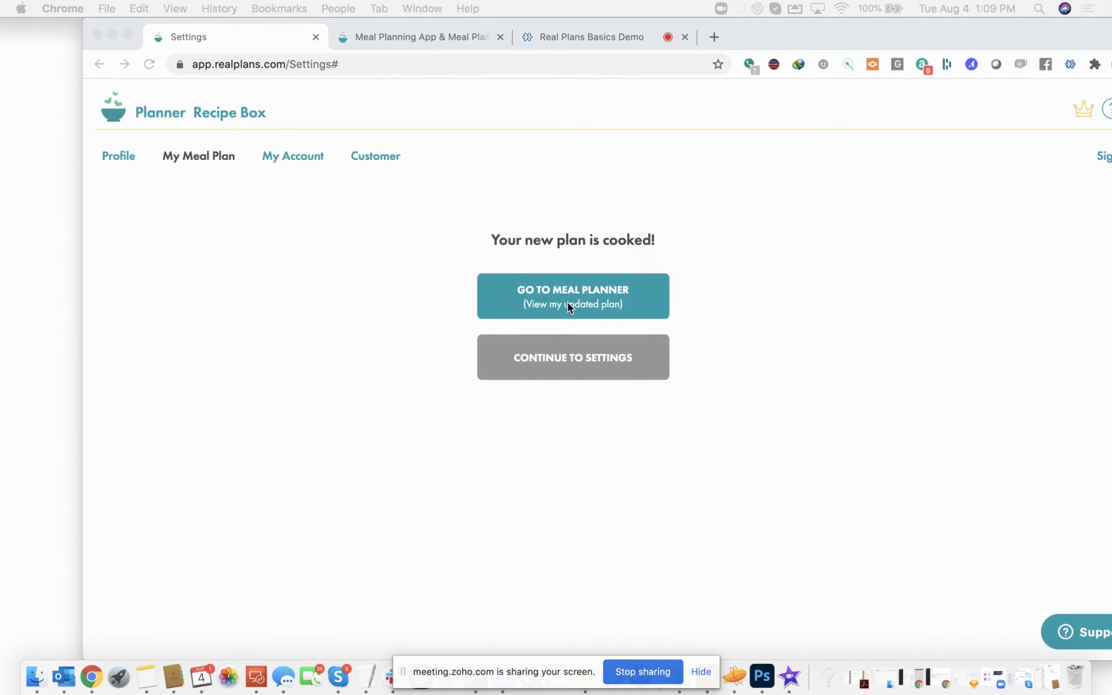
pyautogui.click(565, 300)
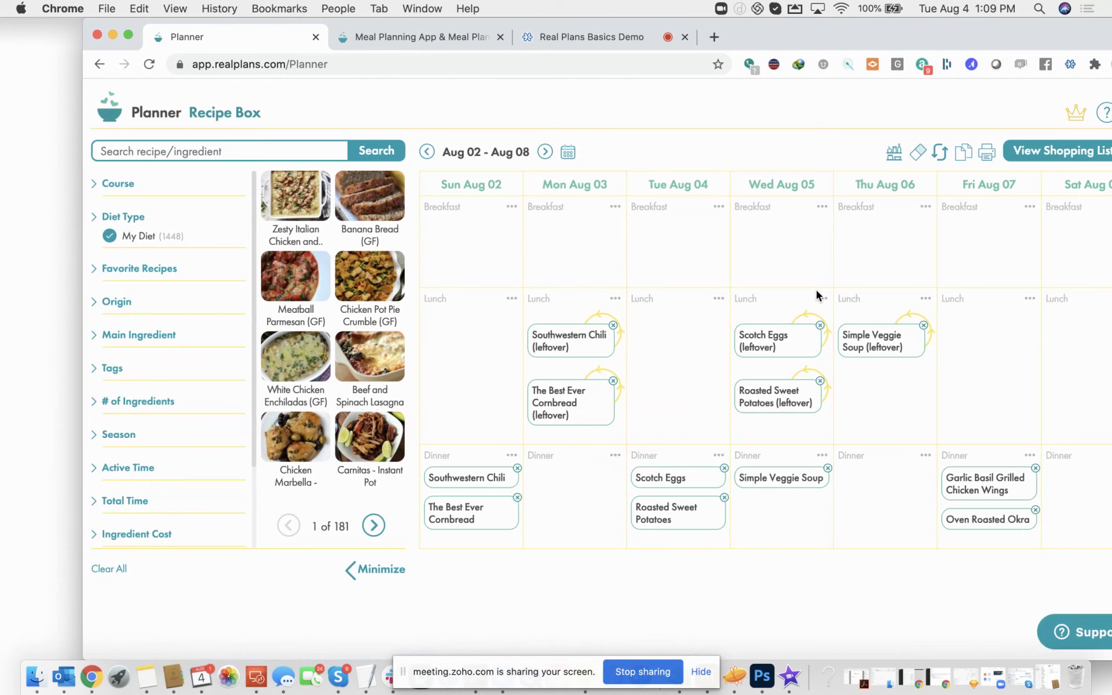
# Open Sunday dinner's Southwestern Chili recipe and add Super Simple Guacamole from its suggested sides
pyautogui.click(474, 478)
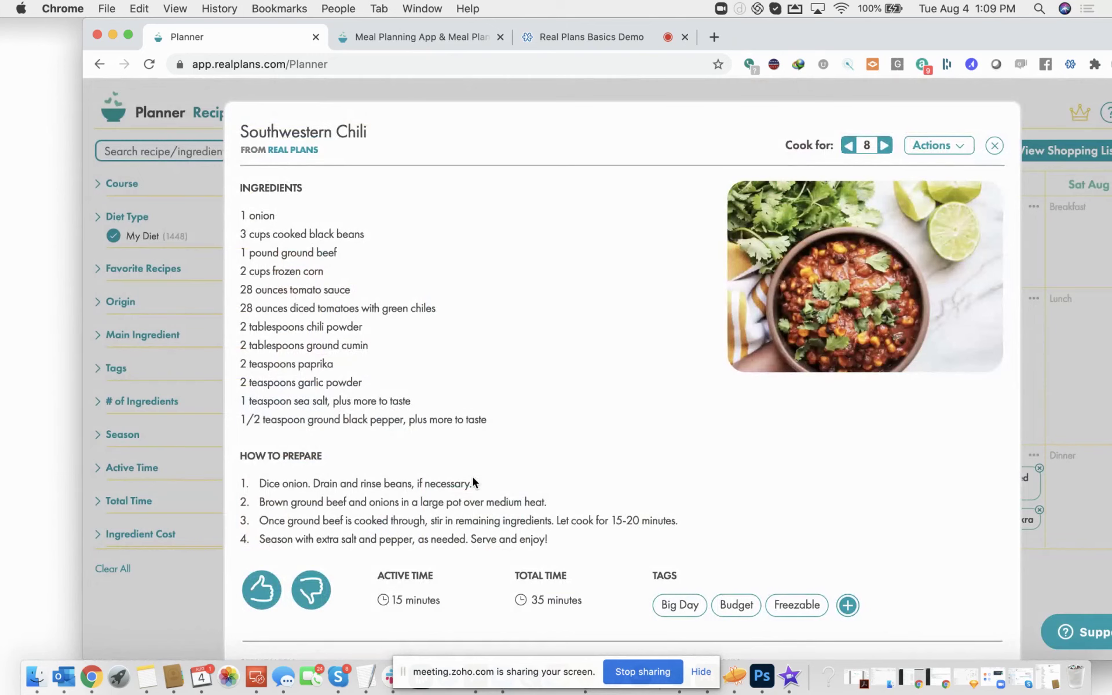
pyautogui.scroll(-5, 467, 427)
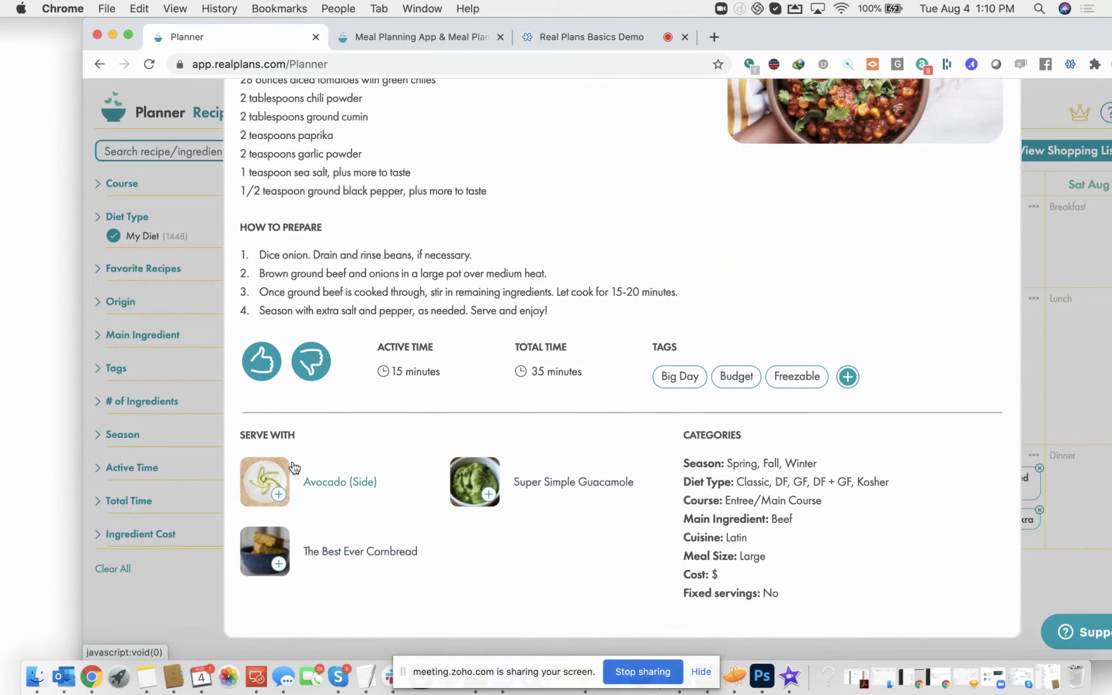
pyautogui.scroll(1, 694, 307)
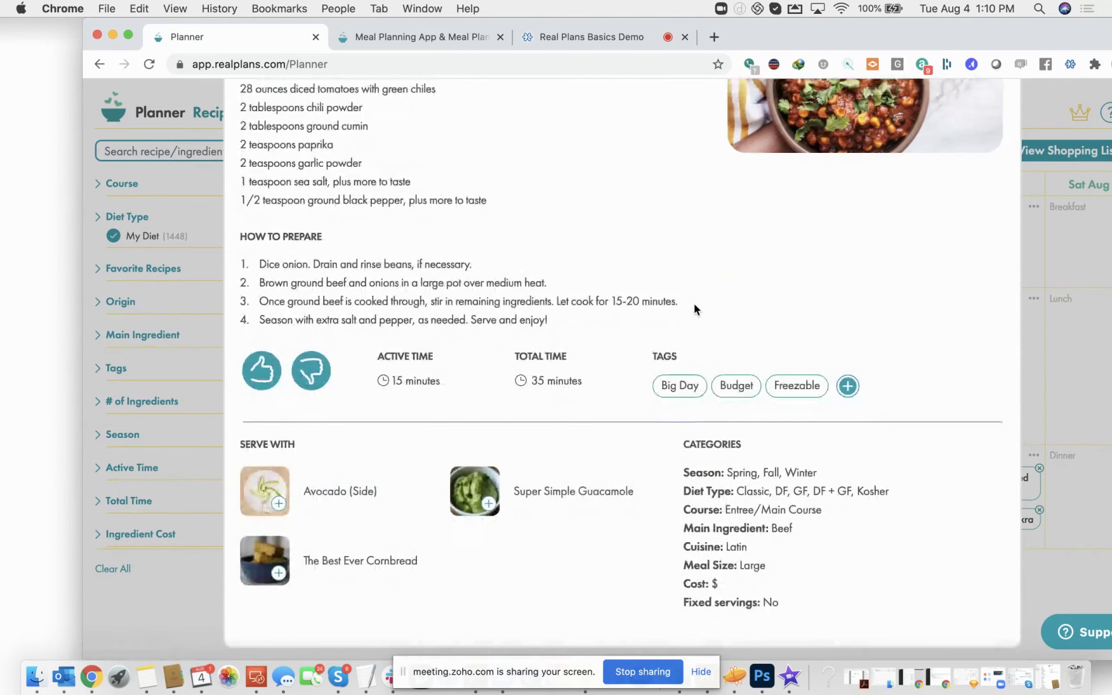
pyautogui.click(488, 503)
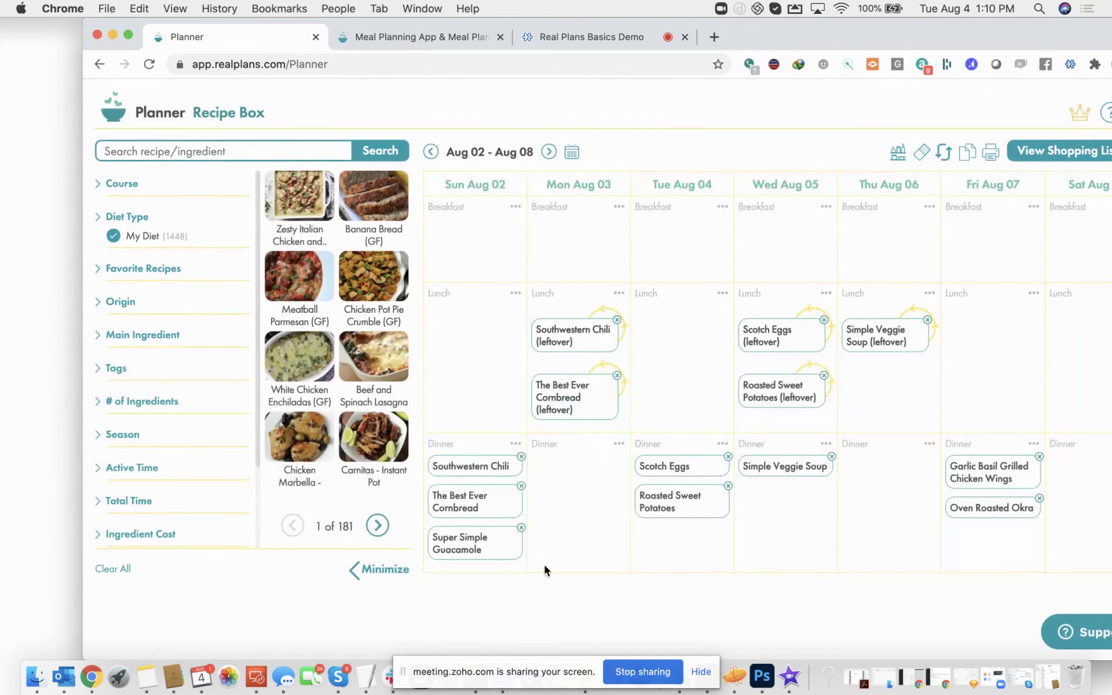
# Schedule Sunday dinner's Super Simple Guacamole as leftovers for Monday lunch
pyautogui.moveTo(486, 551); pyautogui.dragTo(581, 434)
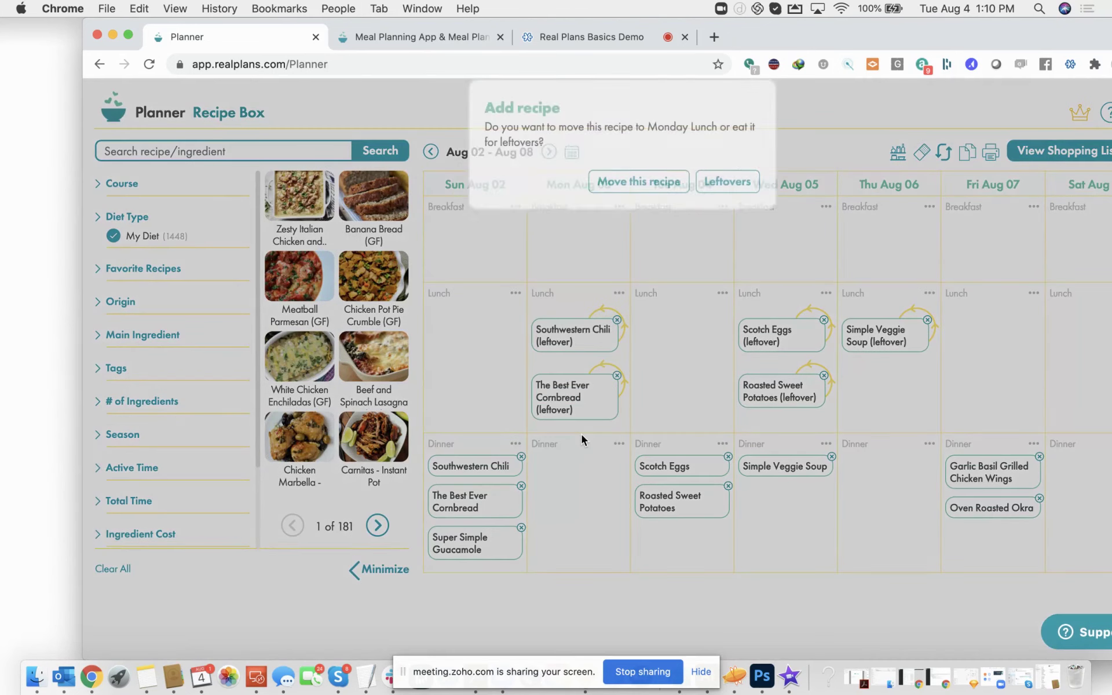
pyautogui.click(709, 211)
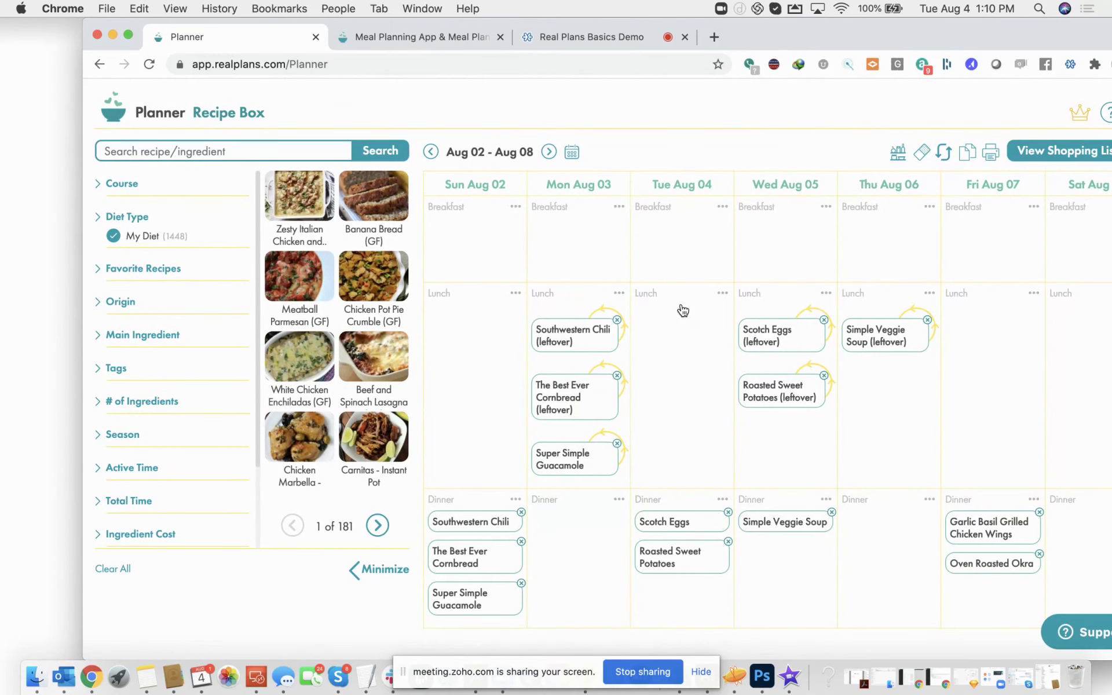
pyautogui.moveTo(793, 34); pyautogui.dragTo(719, 34)
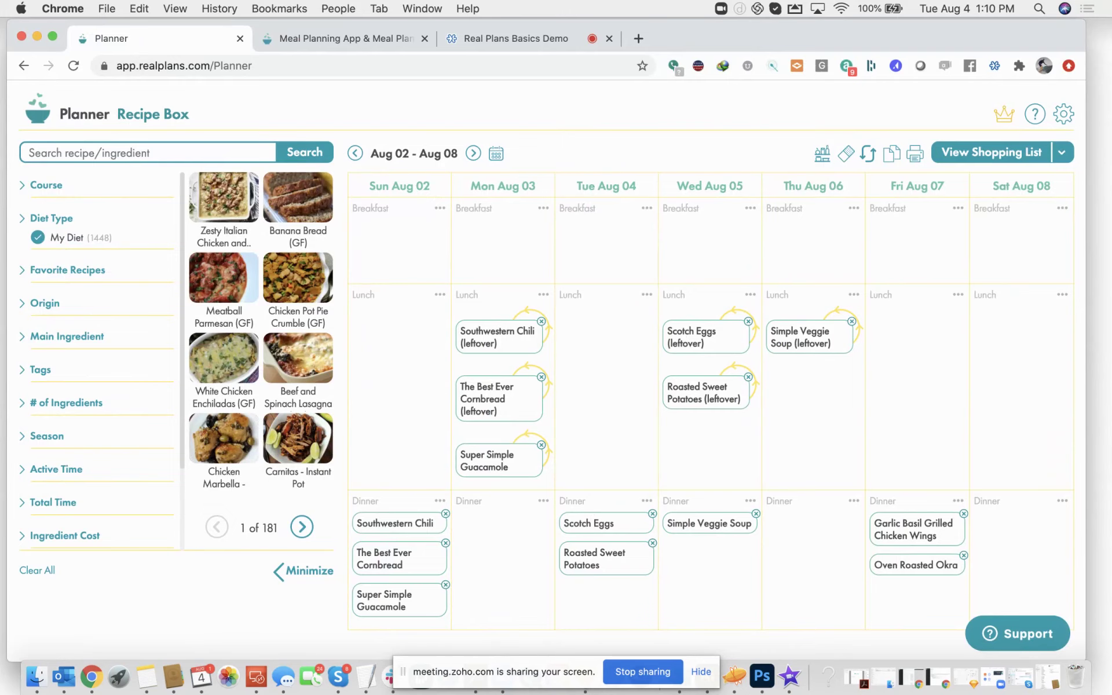
pyautogui.press('super+Tab')
pyautogui.moveTo(427, 57); pyautogui.dragTo(463, 60)
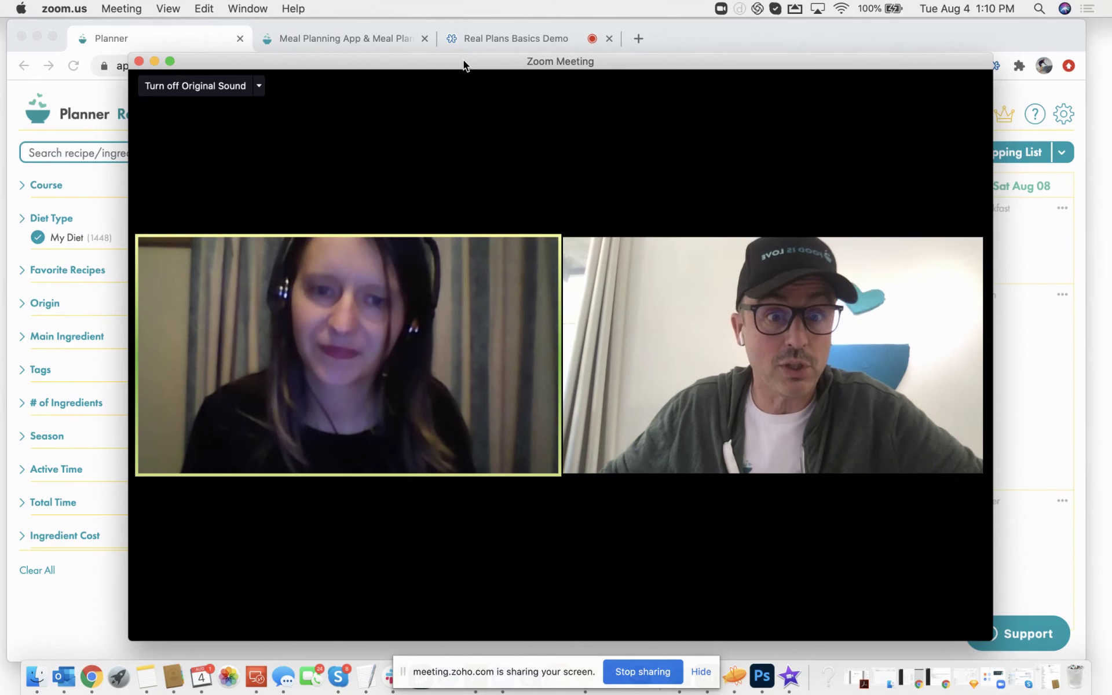
pyautogui.press('super+h')
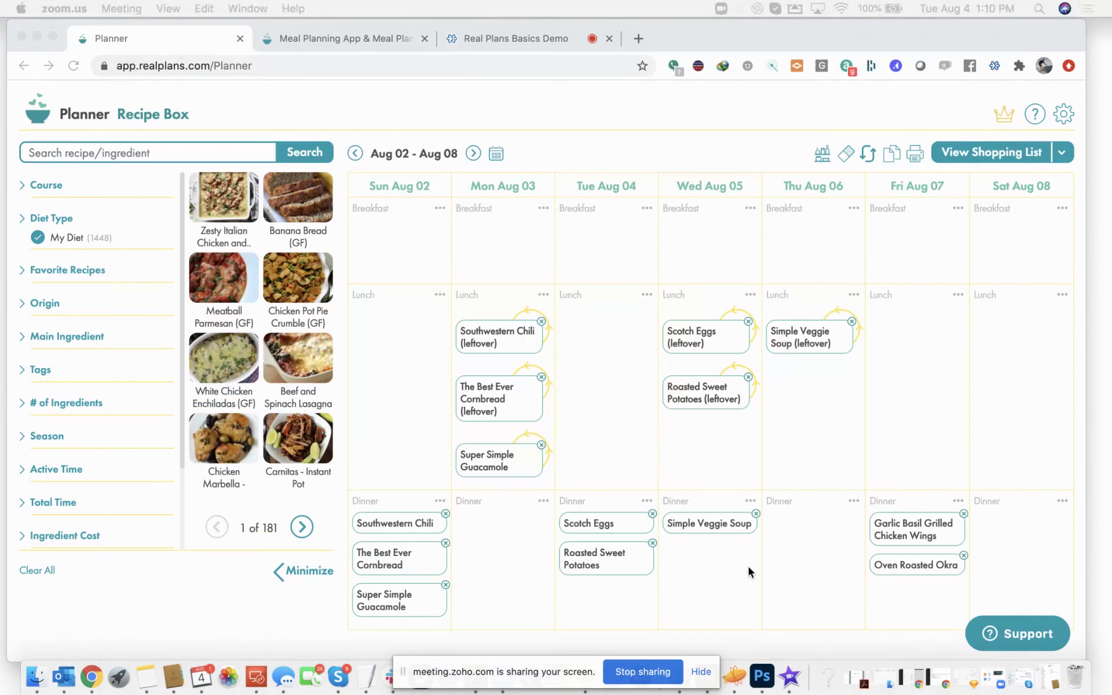
# Remove Simple Veggie Soup from Wednesday's dinner in the weekly planner
pyautogui.click(755, 514)
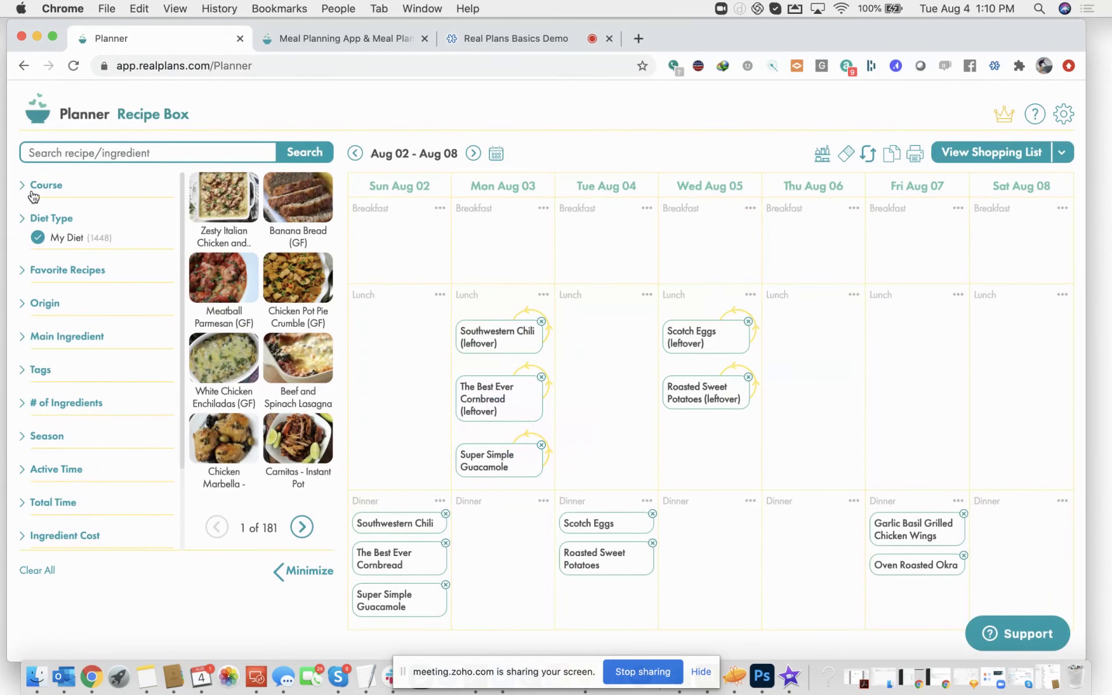
# Show the Favorite Recipes filter options and review the Zesty Italian Chicken and Rice (GF) recipe before closing it
pyautogui.click(24, 272)
pyautogui.click(239, 199)
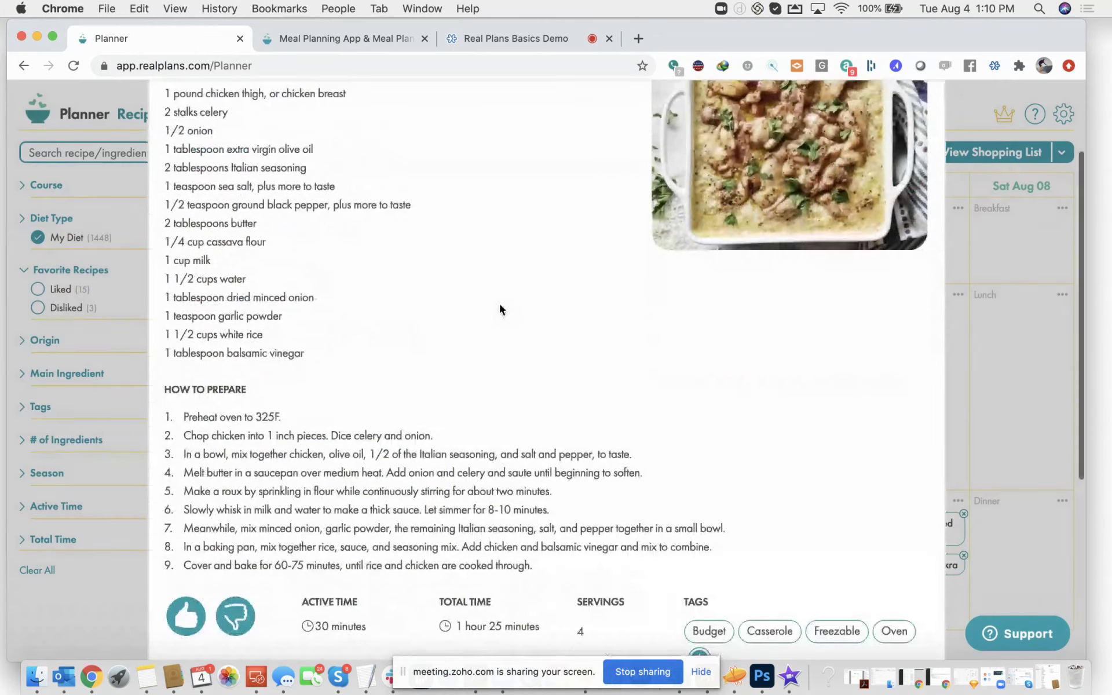
pyautogui.scroll(-1, 405, 463)
pyautogui.scroll(3, 464, 334)
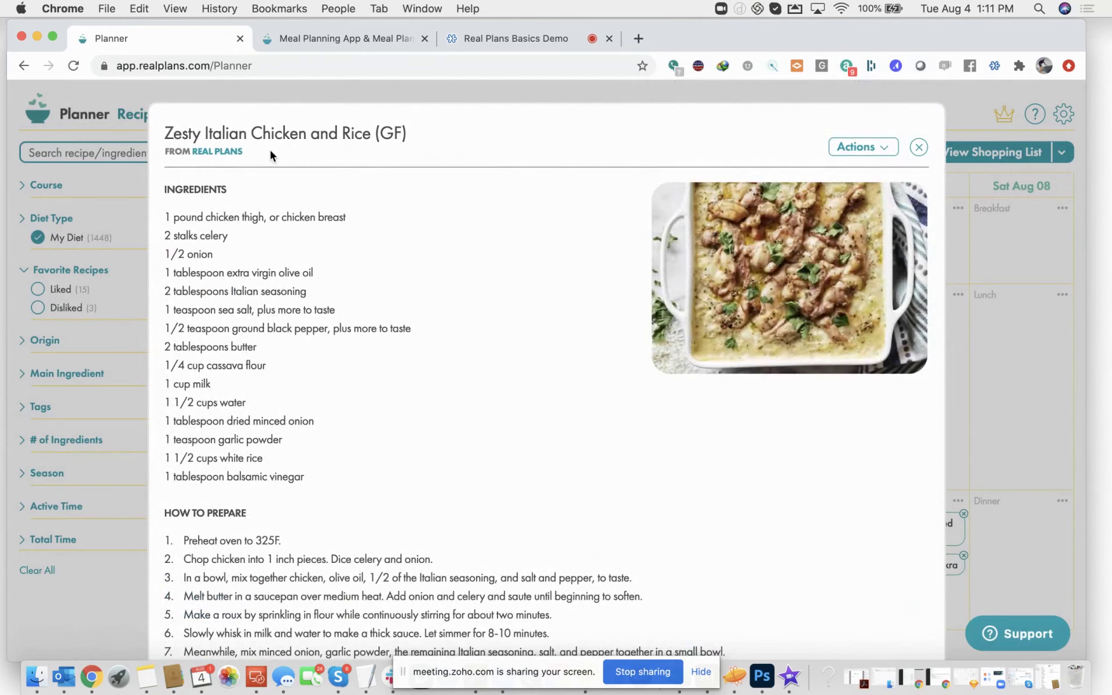
pyautogui.click(918, 147)
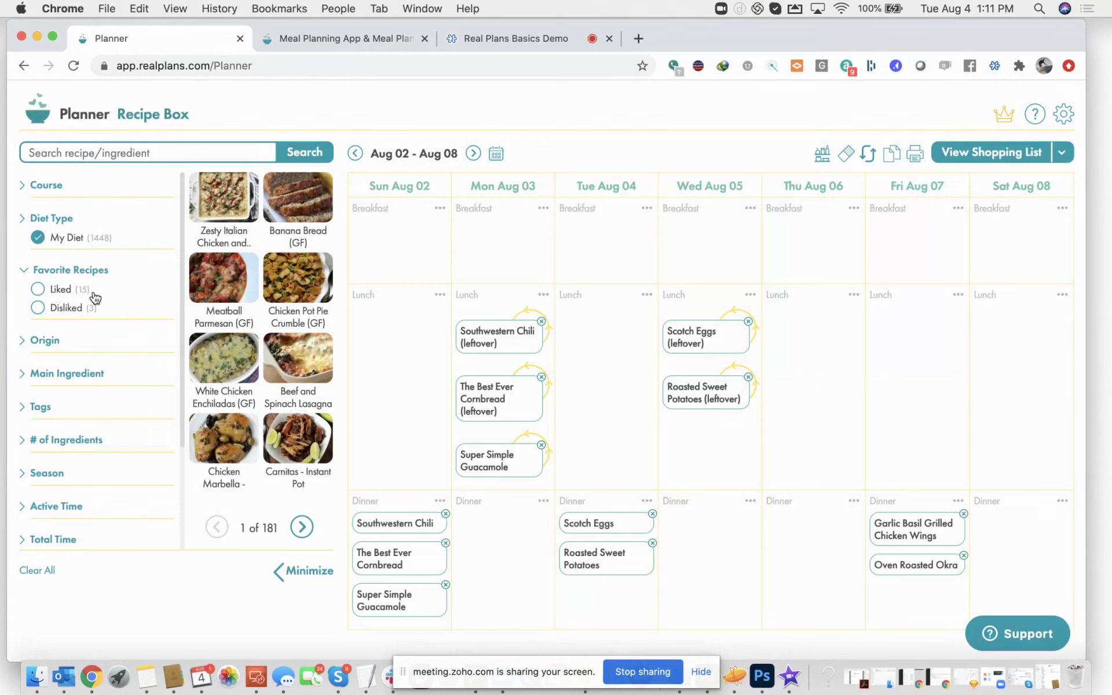
# Filter the recipes to Entree/Main Course with an active time of <= 15 mins. and add Grilled Salmon to Wednesday's dinner
pyautogui.click(22, 191)
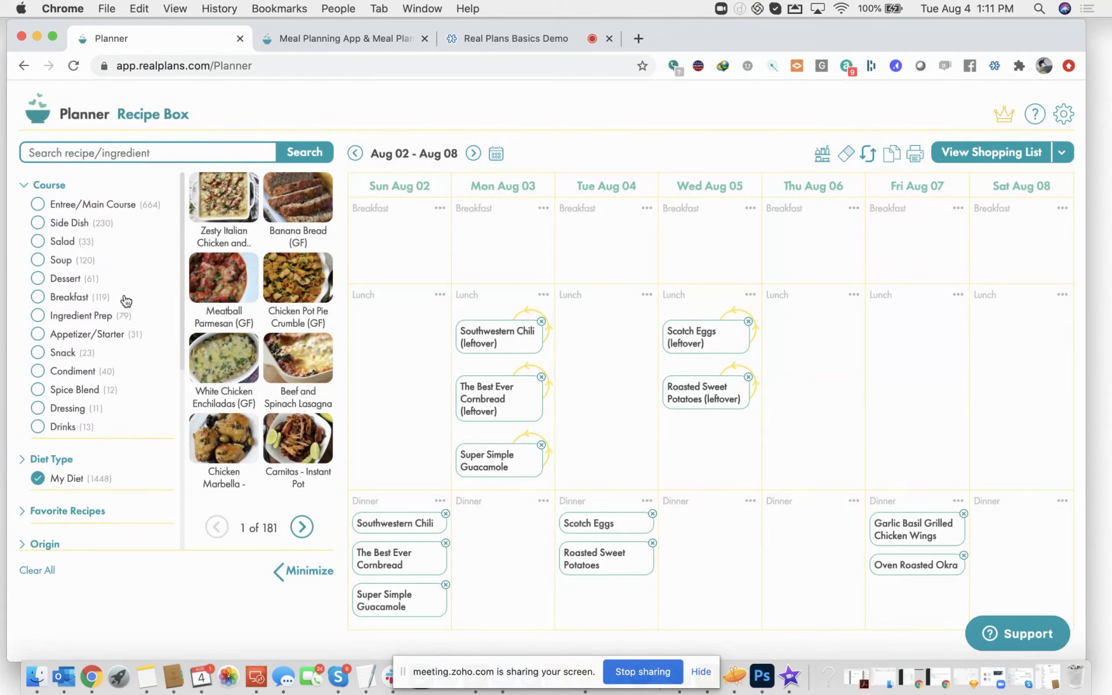
pyautogui.click(37, 204)
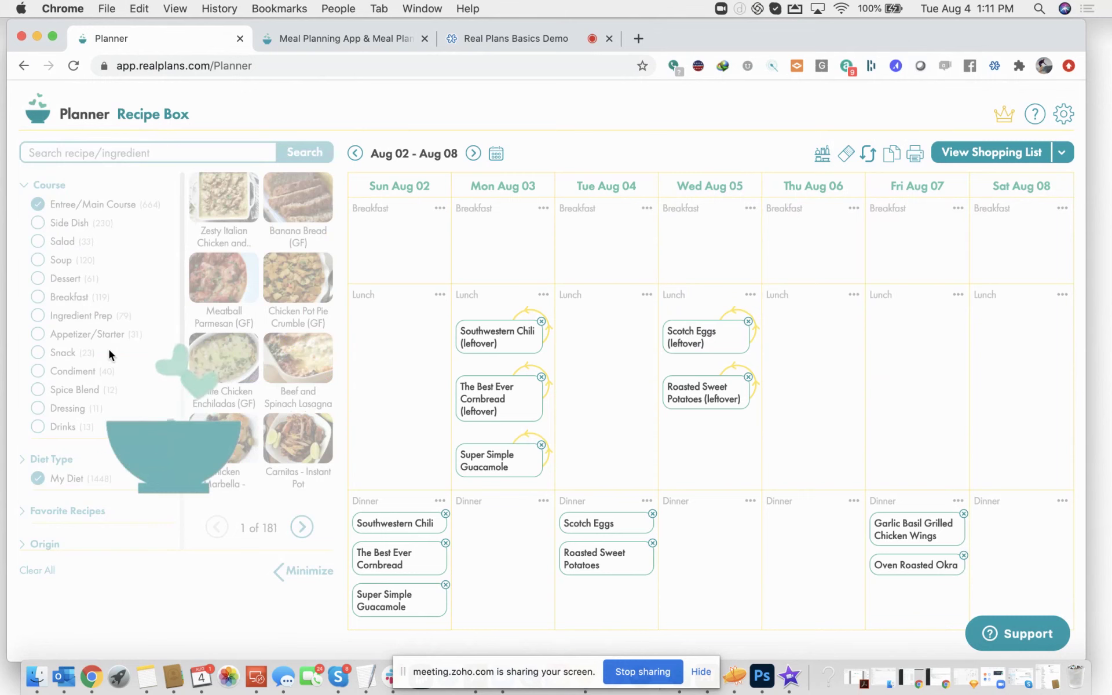
pyautogui.scroll(-3, 119, 377)
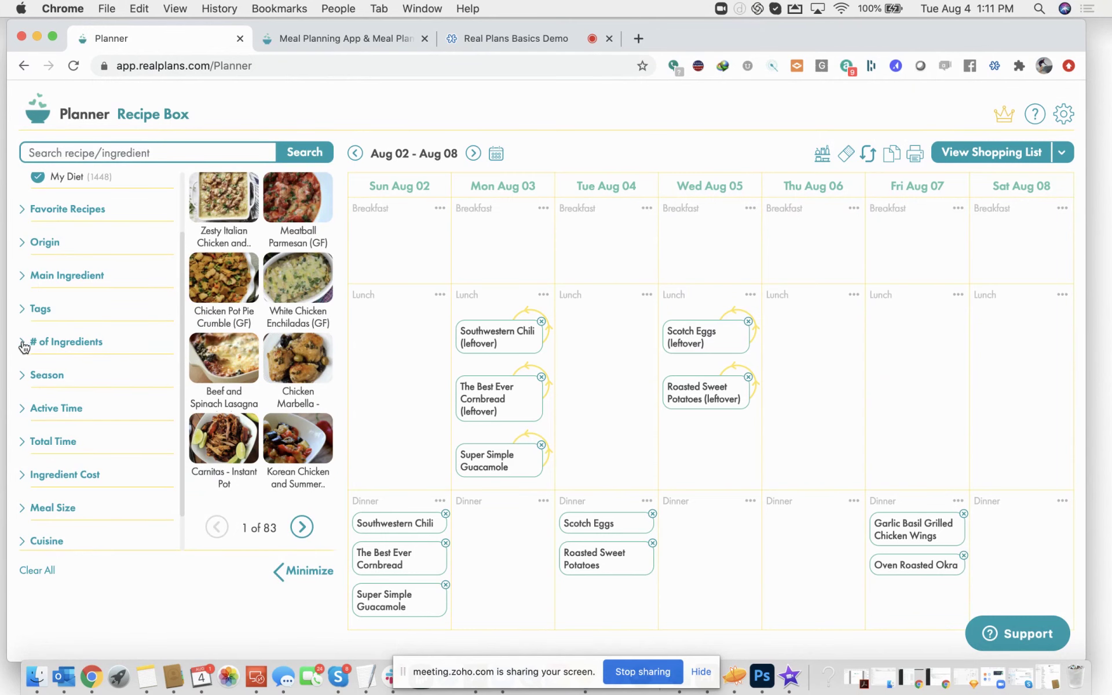
pyautogui.click(23, 408)
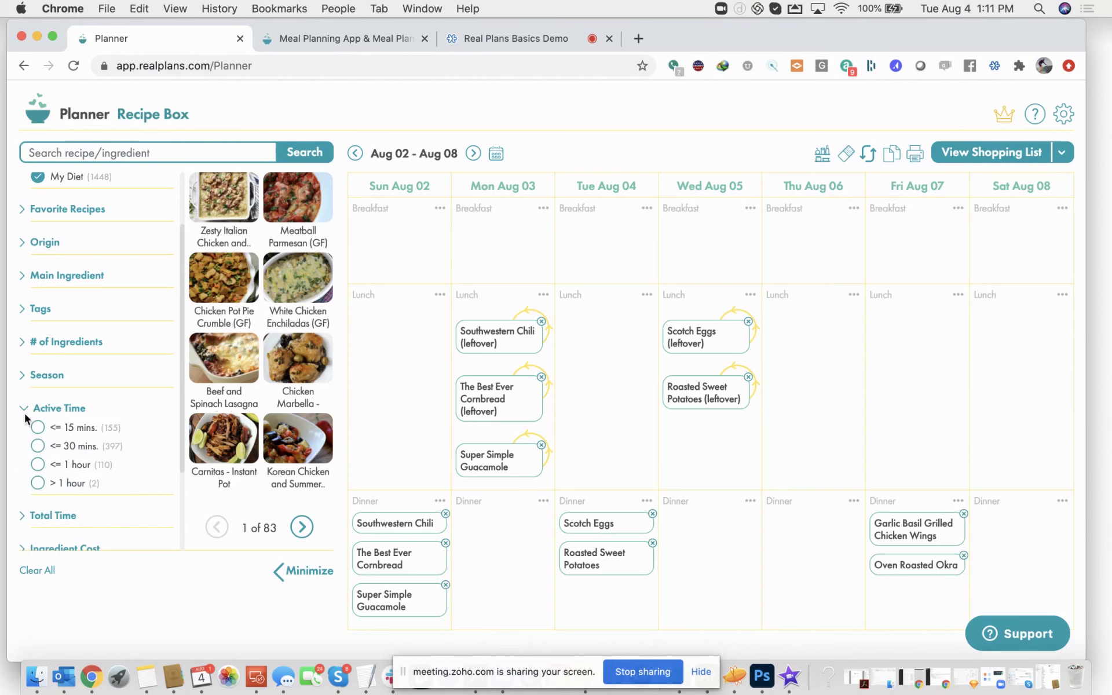
pyautogui.click(38, 427)
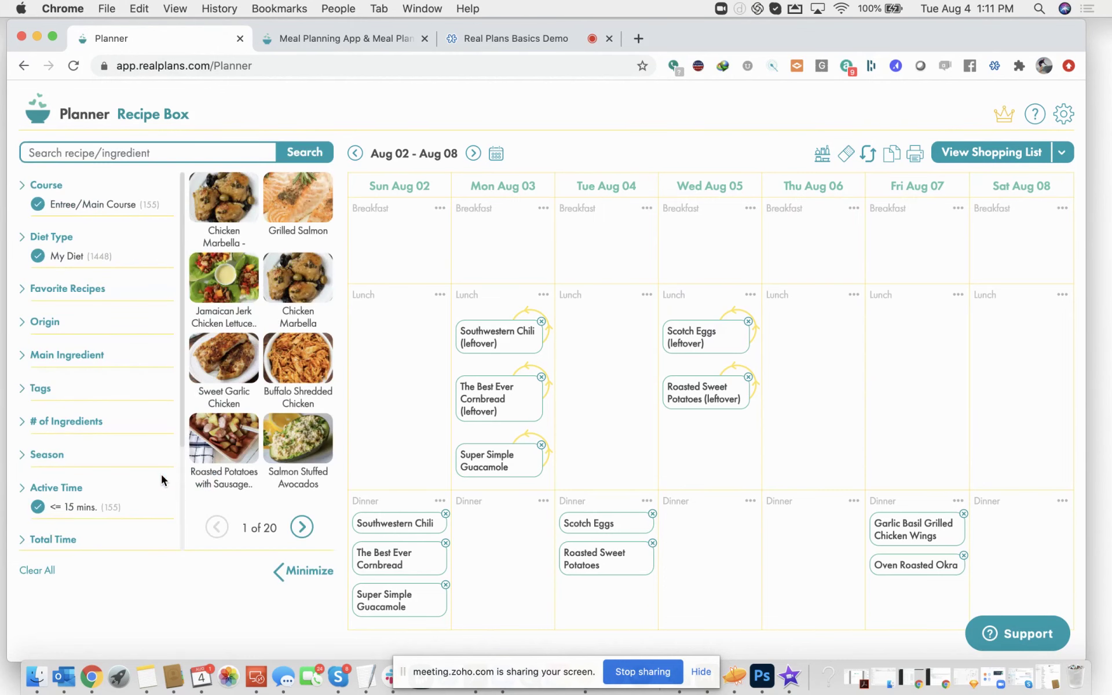
pyautogui.moveTo(298, 194); pyautogui.dragTo(716, 533)
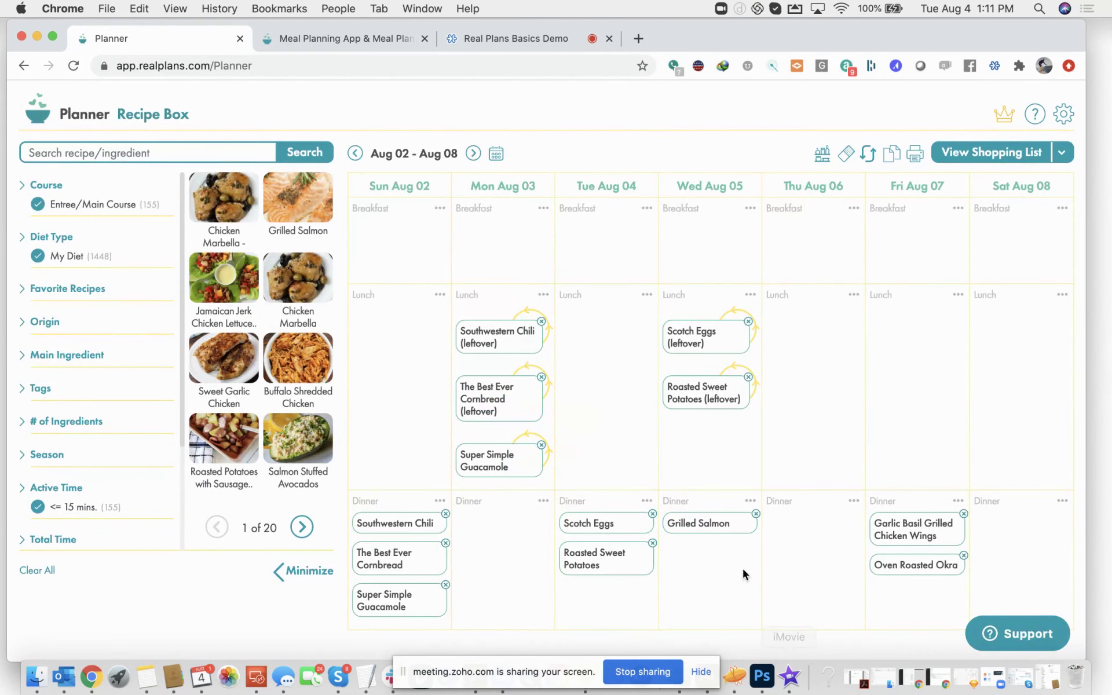
# Open Wednesday dinner's Grilled Salmon recipe and add Green Bean Salad from its suggested sides
pyautogui.click(721, 523)
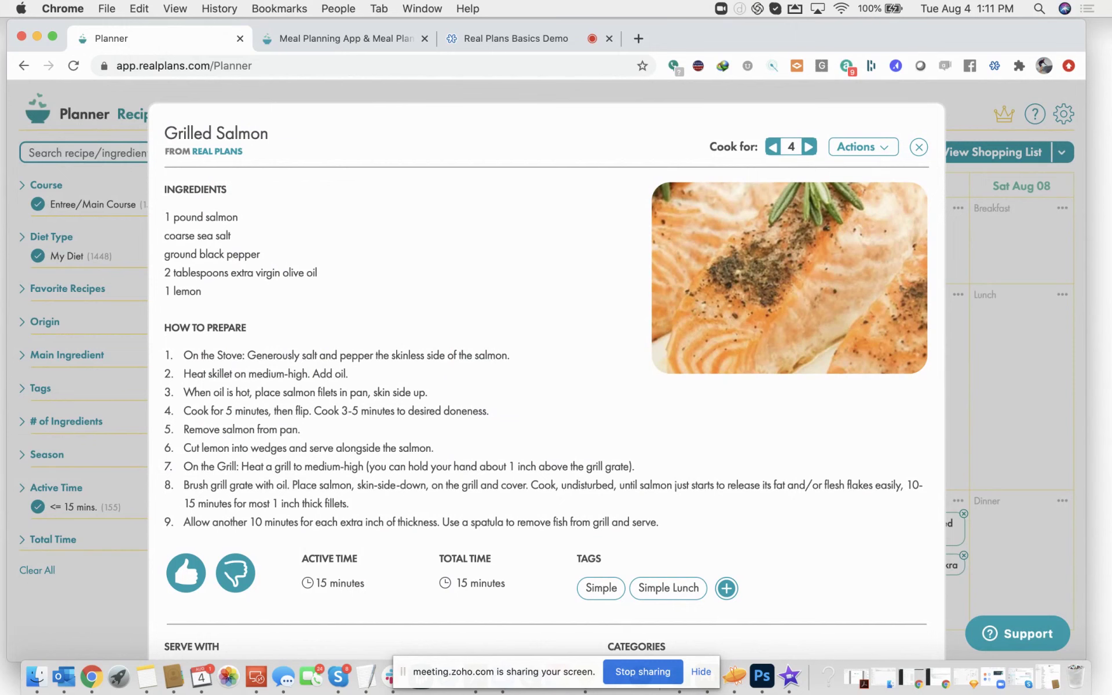
pyautogui.press('super+Tab')
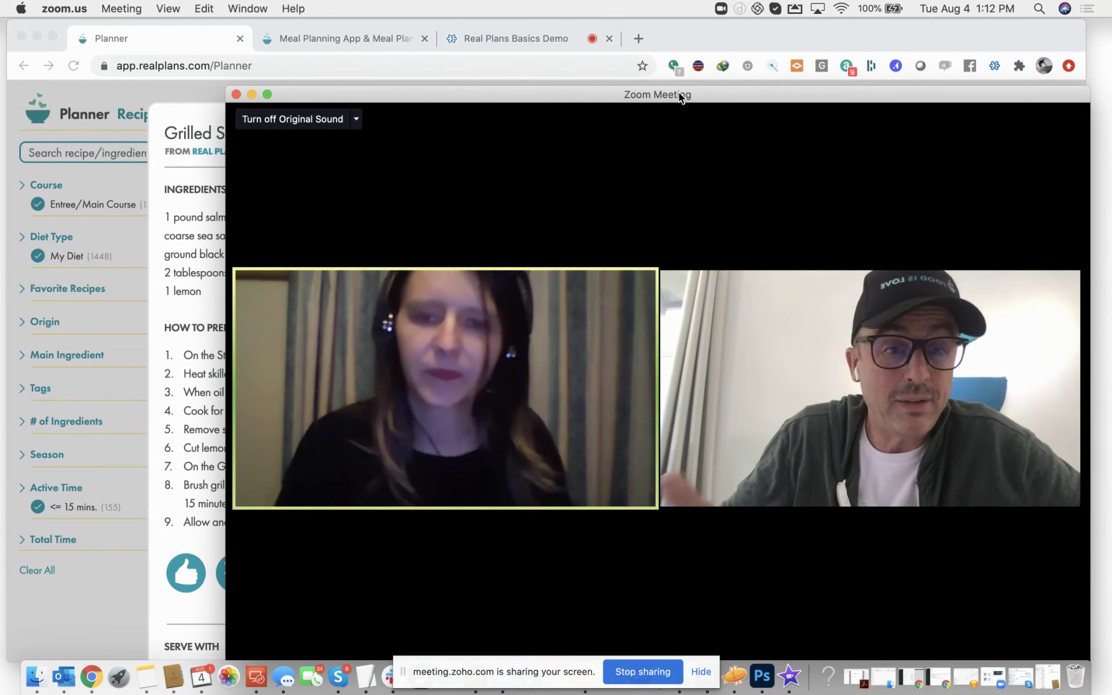
pyautogui.moveTo(678, 92); pyautogui.dragTo(289, 0)
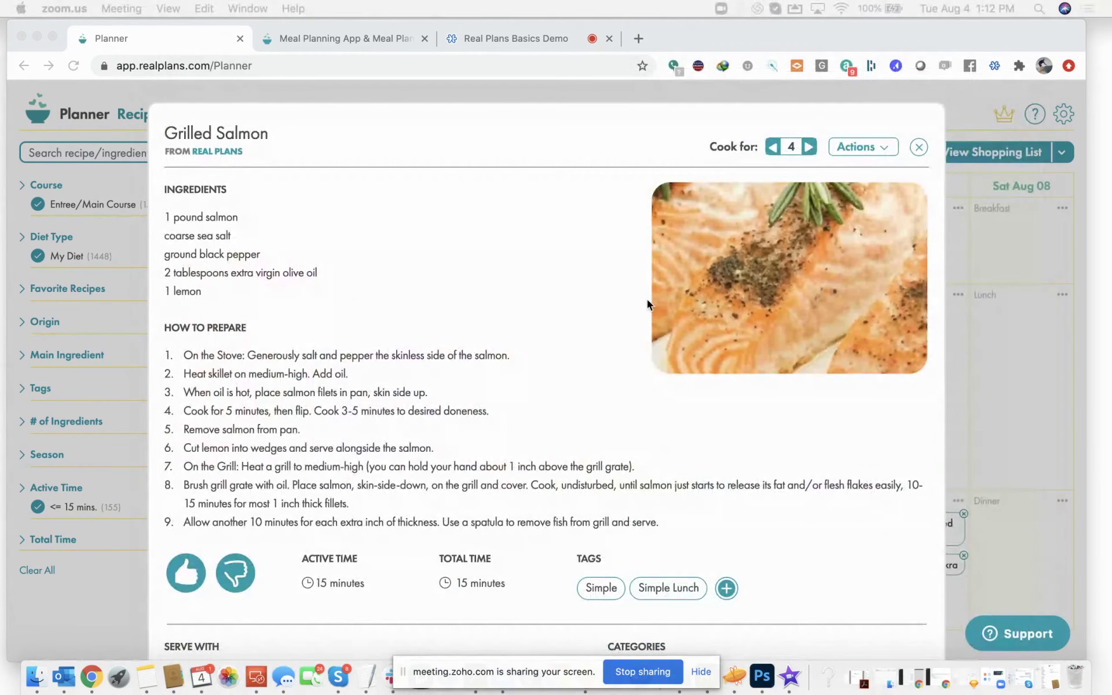
pyautogui.scroll(-5, 647, 298)
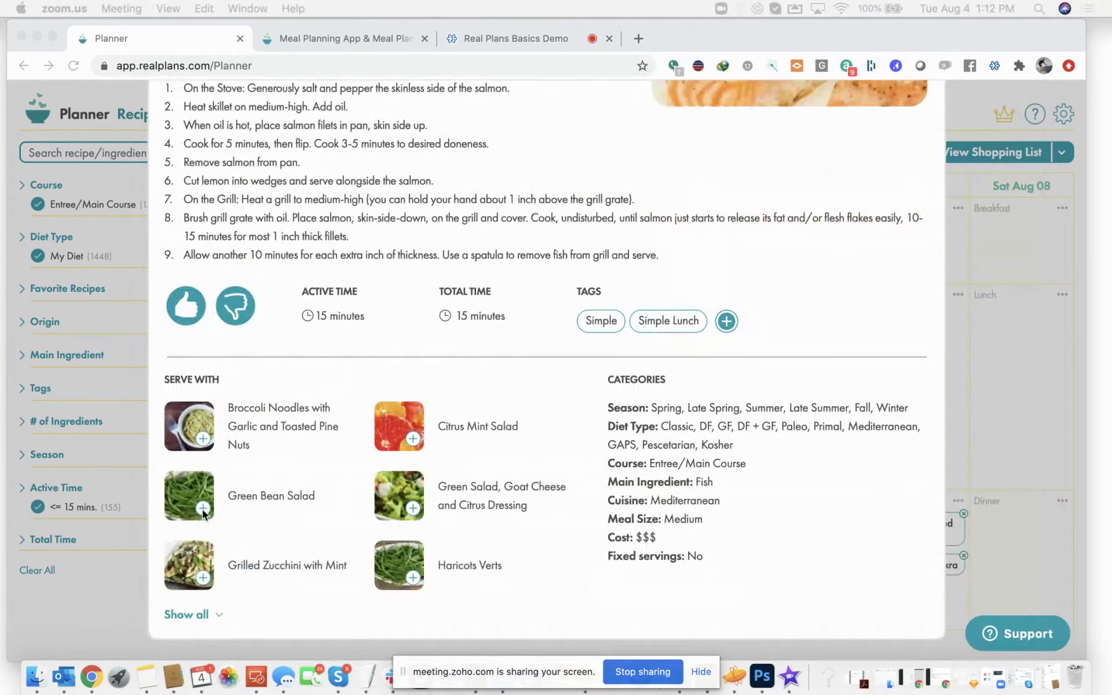
pyautogui.click(241, 524)
pyautogui.press('Escape')
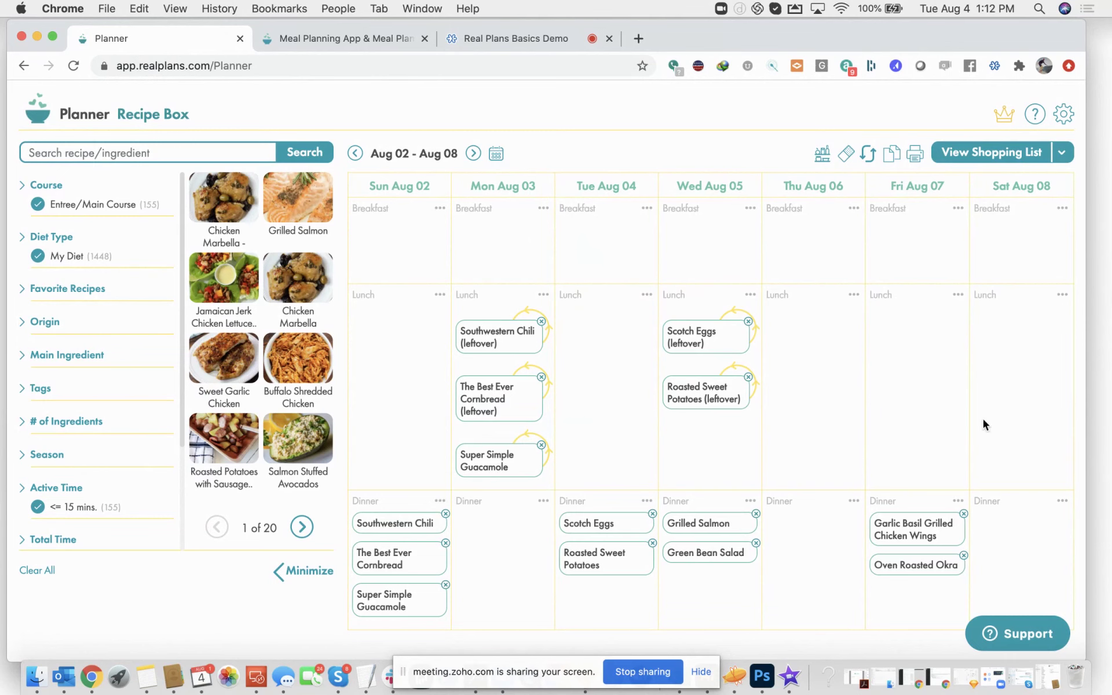
# Open the shopping list for the week of 2 Aug - 8 Aug and review its ingredients by category
pyautogui.moveTo(734, 33); pyautogui.dragTo(731, 36)
pyautogui.click(993, 153)
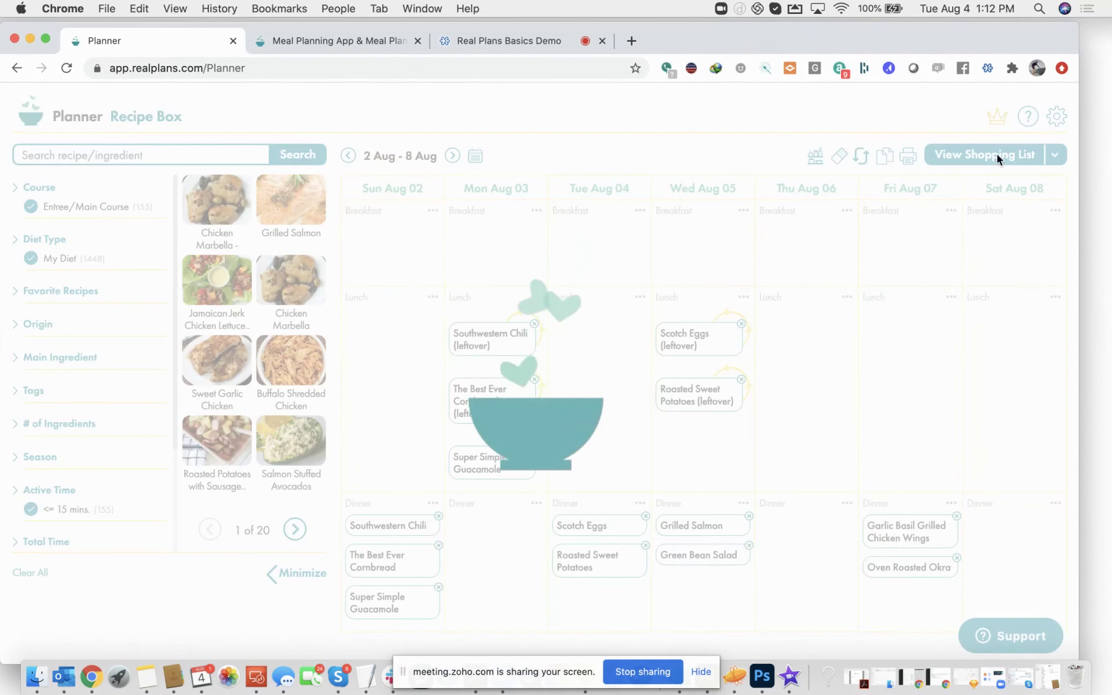
pyautogui.scroll(-7, 909, 389)
pyautogui.scroll(7, 910, 391)
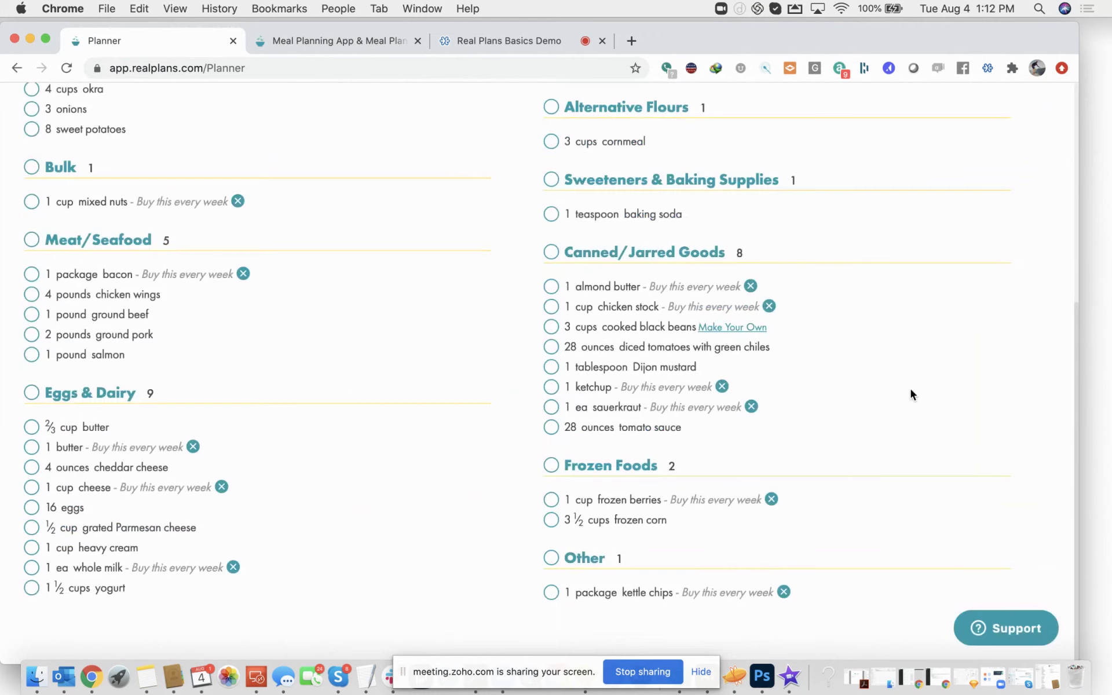
pyautogui.scroll(-7, 910, 391)
pyautogui.scroll(2, 910, 391)
pyautogui.scroll(5, 910, 389)
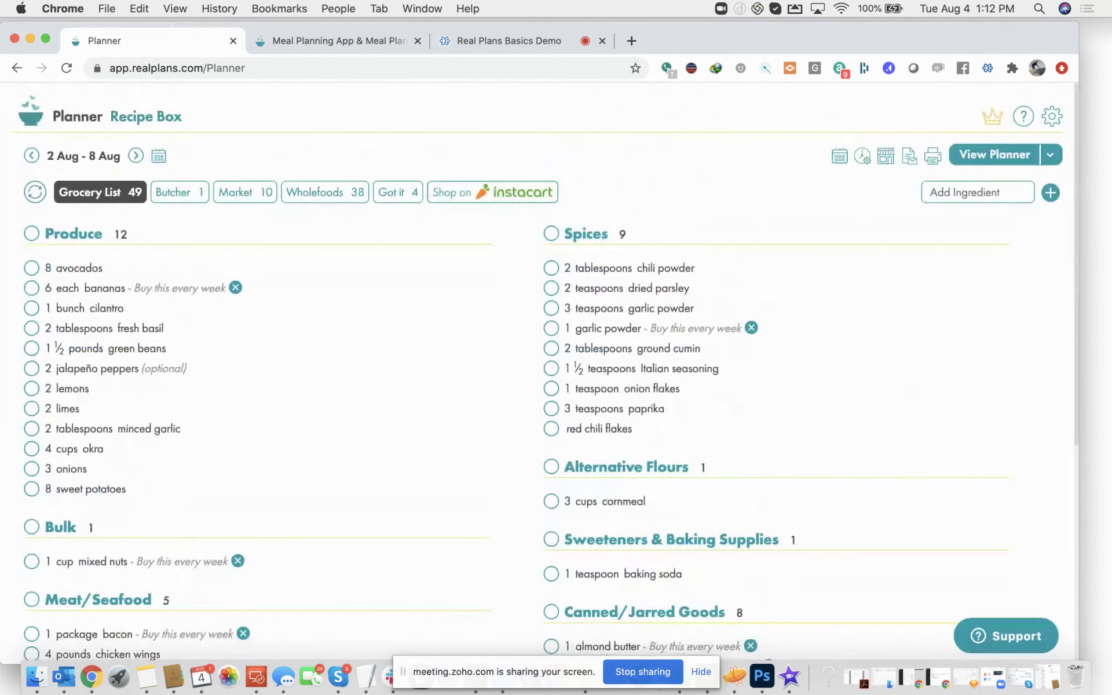
pyautogui.press('super+Tab')
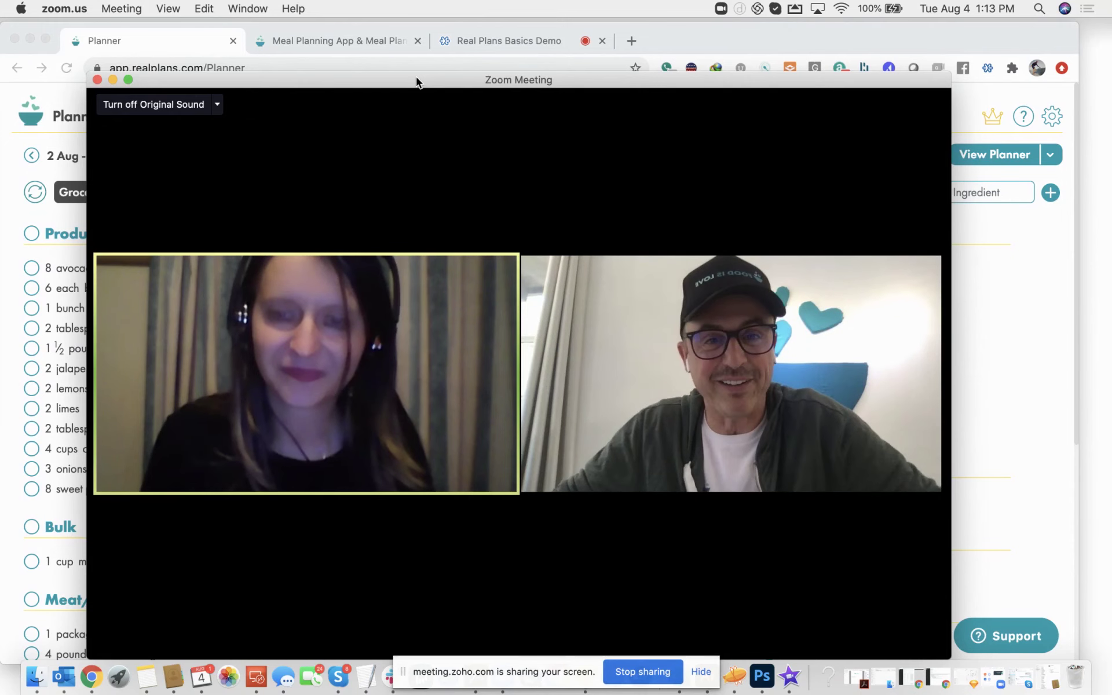
pyautogui.moveTo(416, 77); pyautogui.dragTo(521, 694)
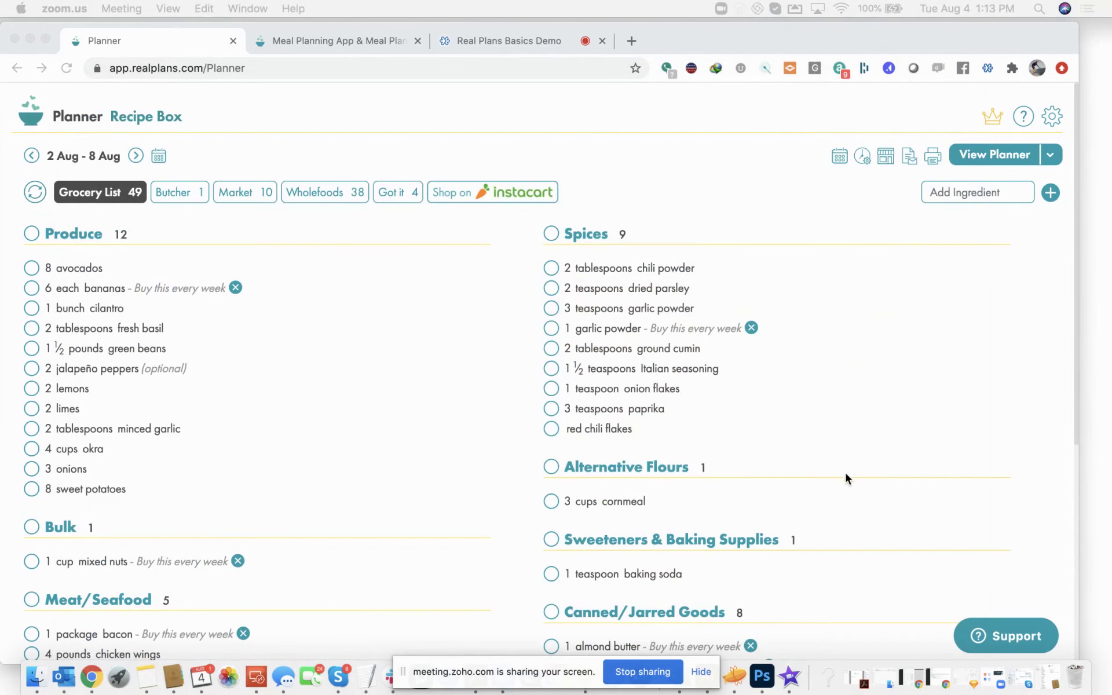
# Examine which recipe uses the tomato sauce under Canned/Jarred Goods and its ingredient details, and close them without saving
pyautogui.scroll(-6, 955, 490)
pyautogui.scroll(6, 954, 486)
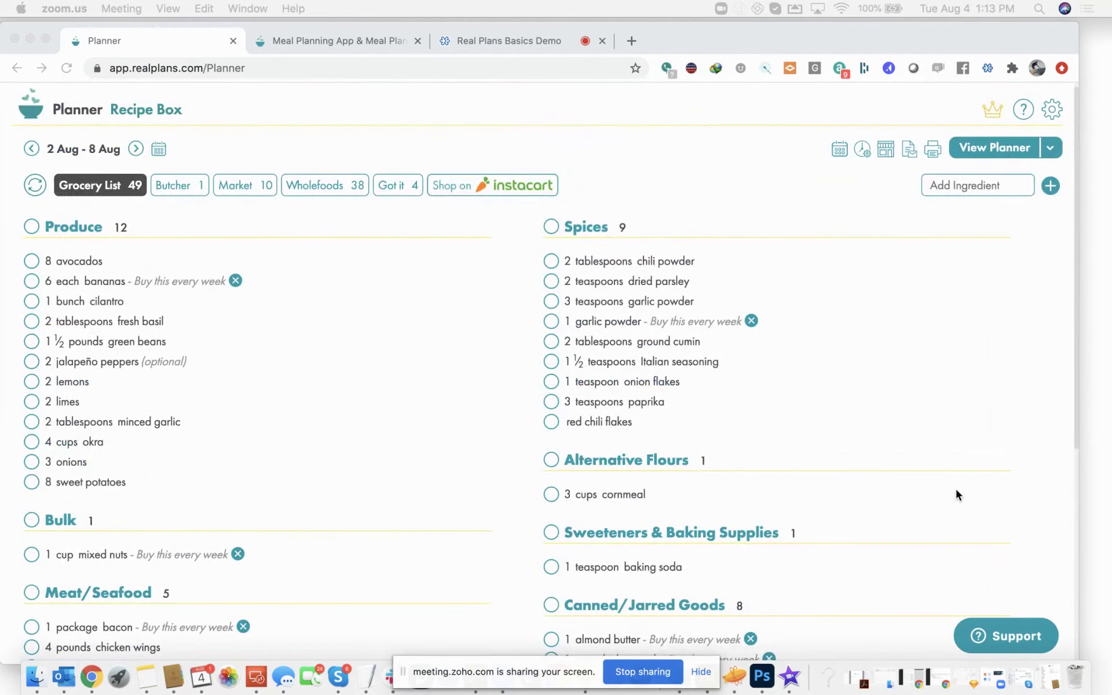
pyautogui.scroll(-5, 955, 491)
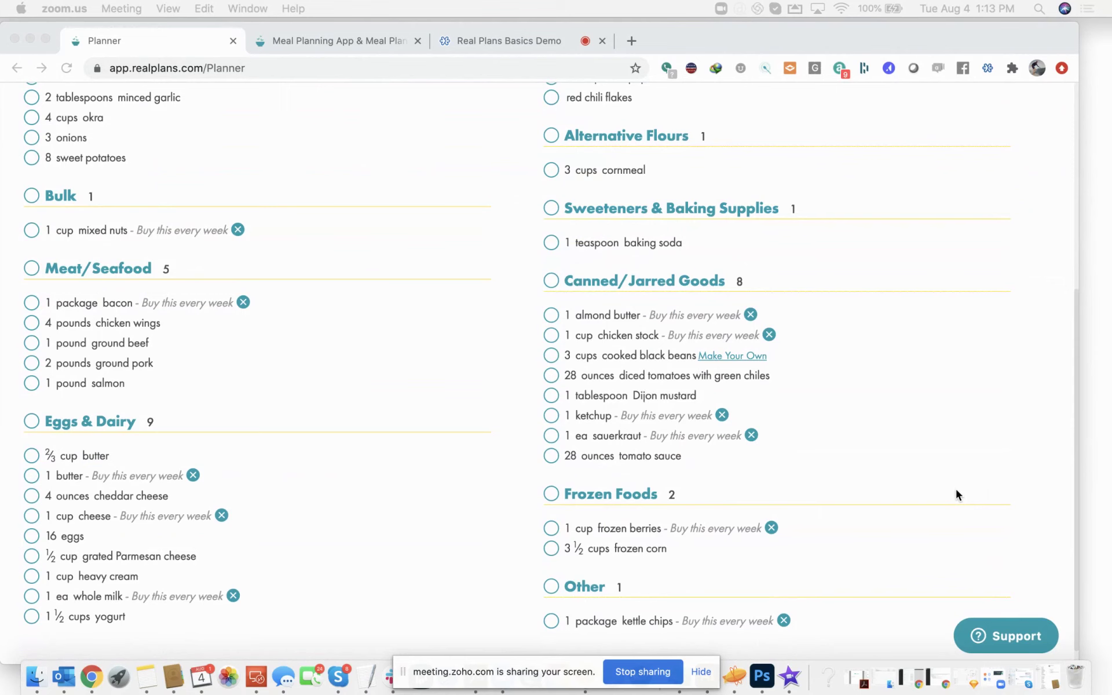
pyautogui.click(609, 454)
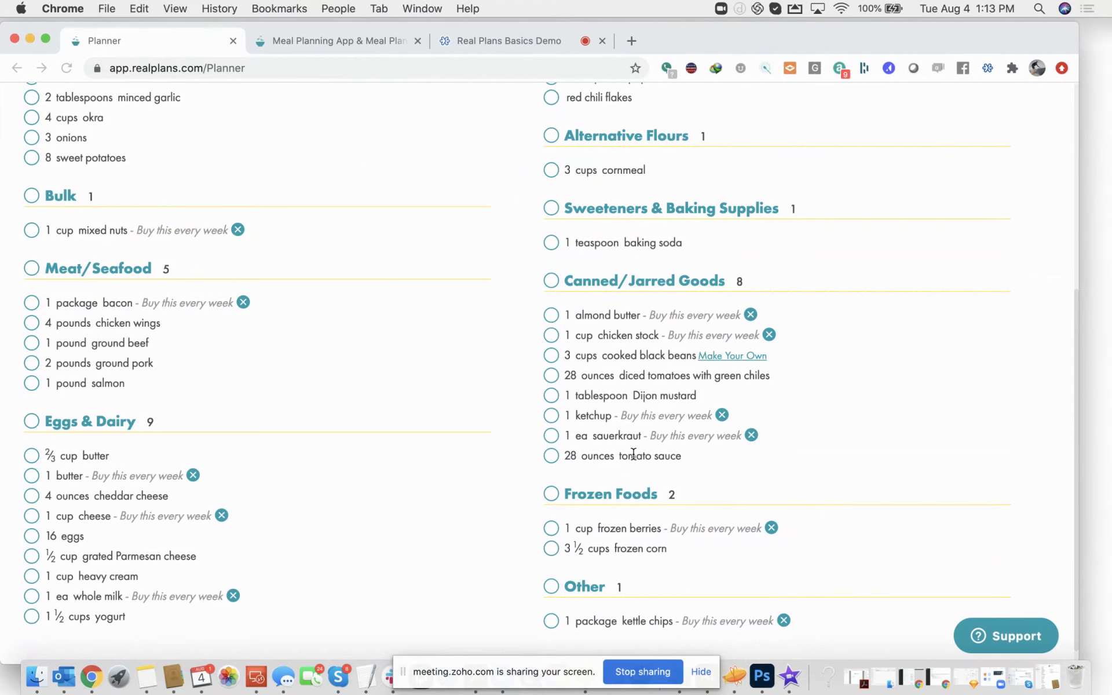
pyautogui.moveTo(583, 459)
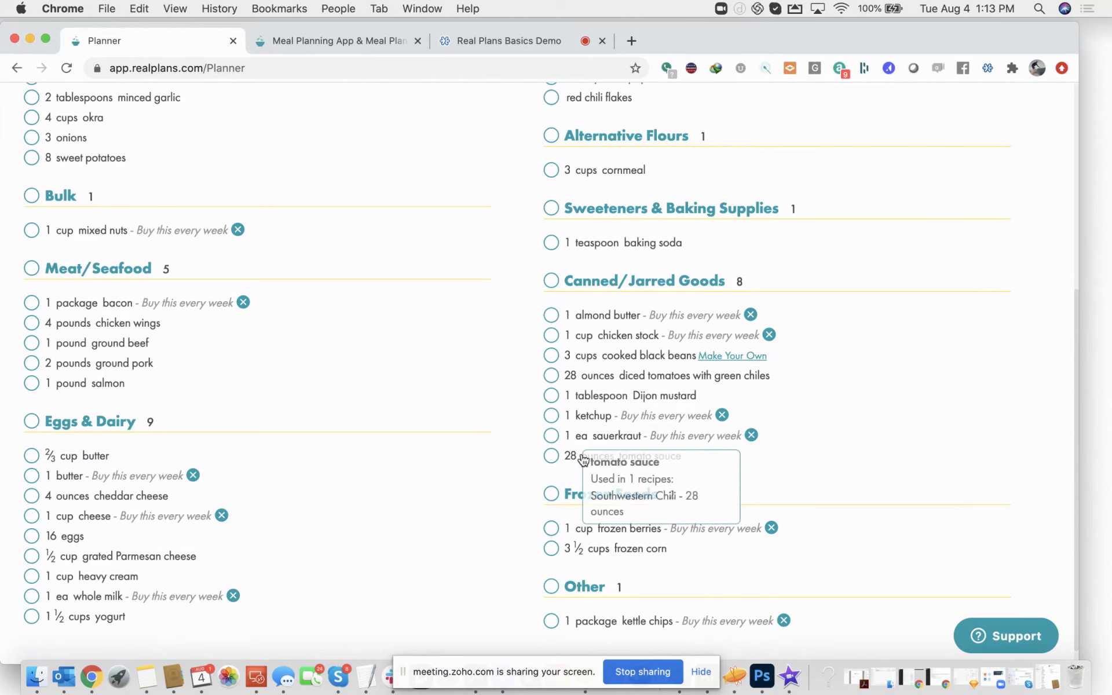
pyautogui.click(586, 461)
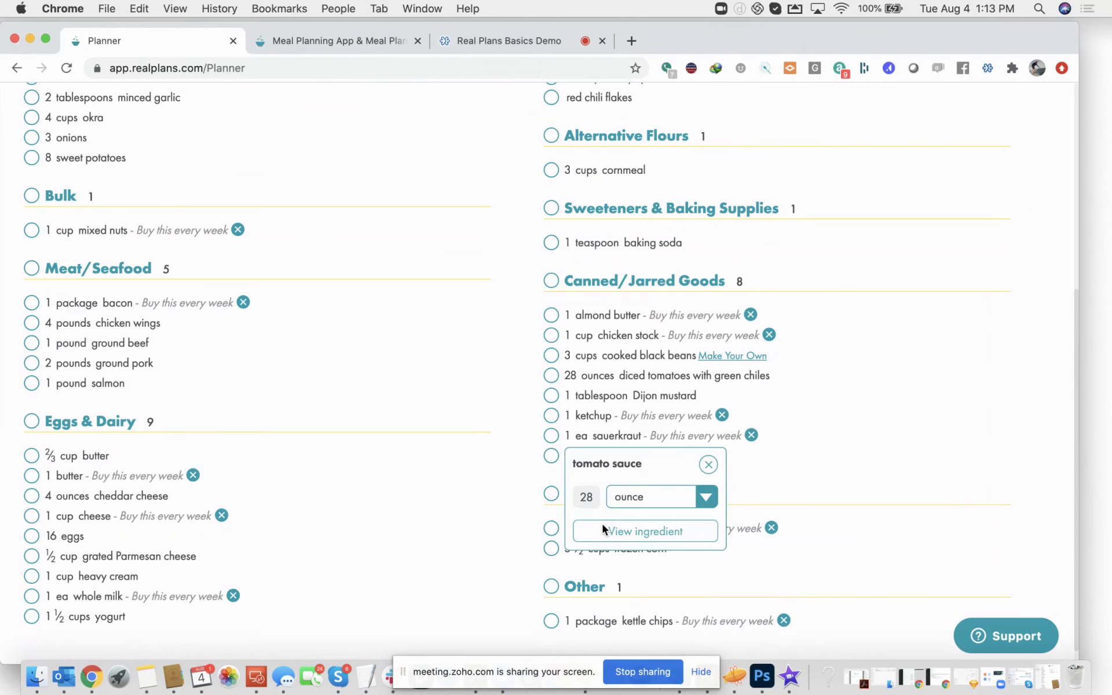
pyautogui.click(608, 526)
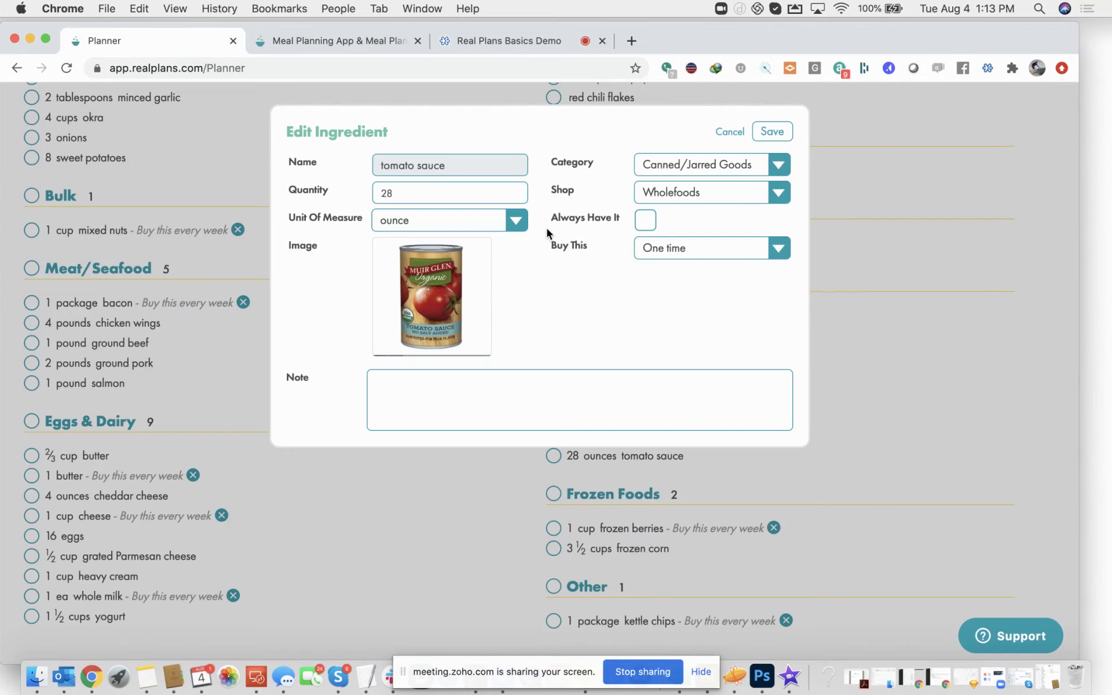
pyautogui.click(735, 131)
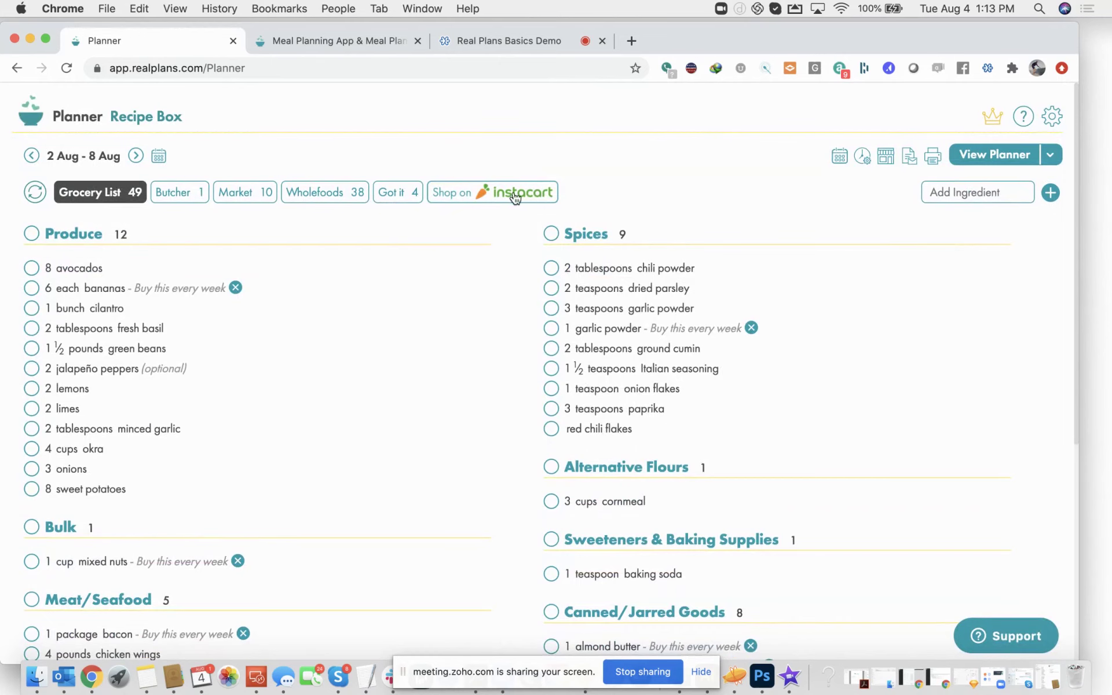
# Start adding bacon to the shopping list as an ingredient bought every week, and cancel the entry
pyautogui.scroll(-3, 509, 400)
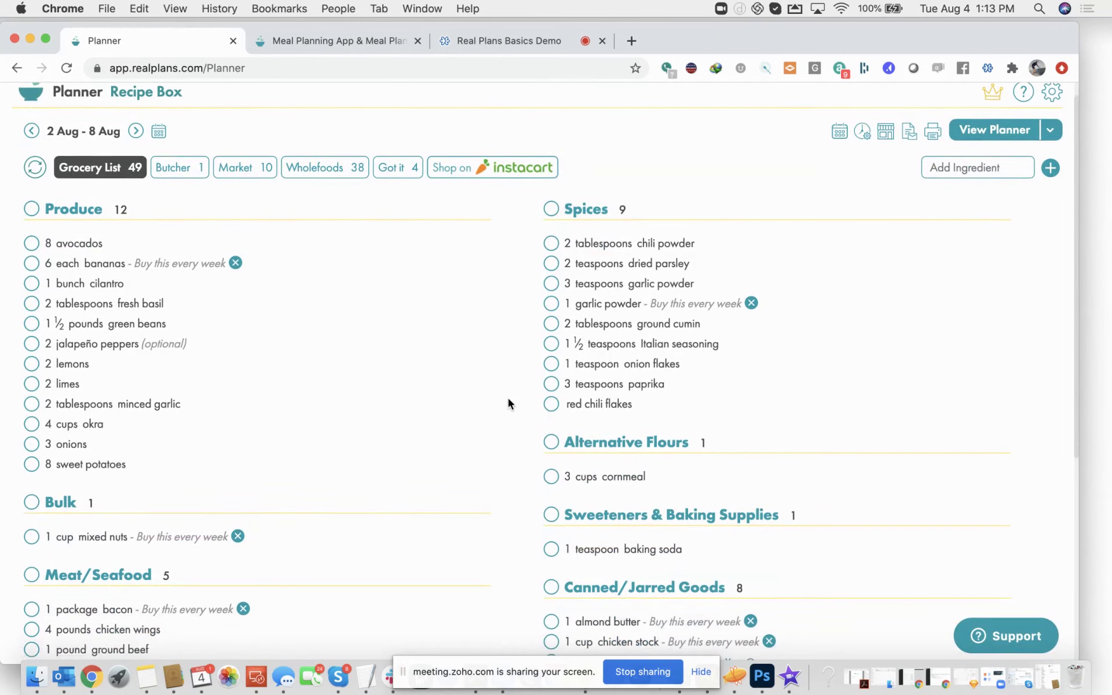
pyautogui.scroll(2, 509, 404)
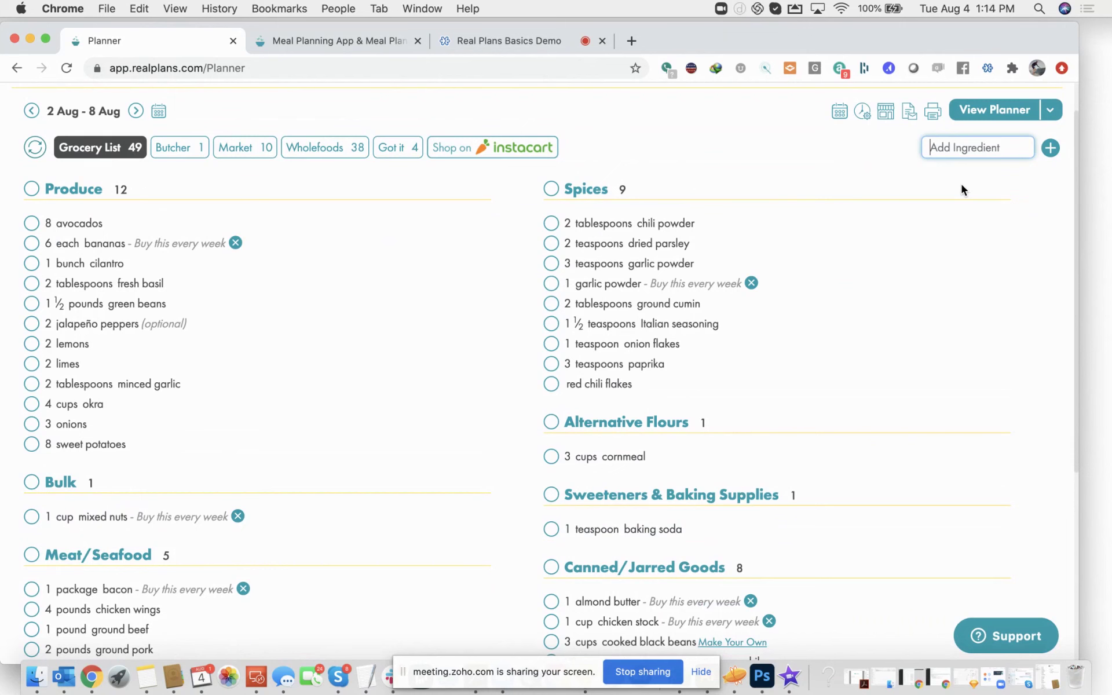
pyautogui.write('bacon')
pyautogui.click(993, 172)
pyautogui.click(1045, 152)
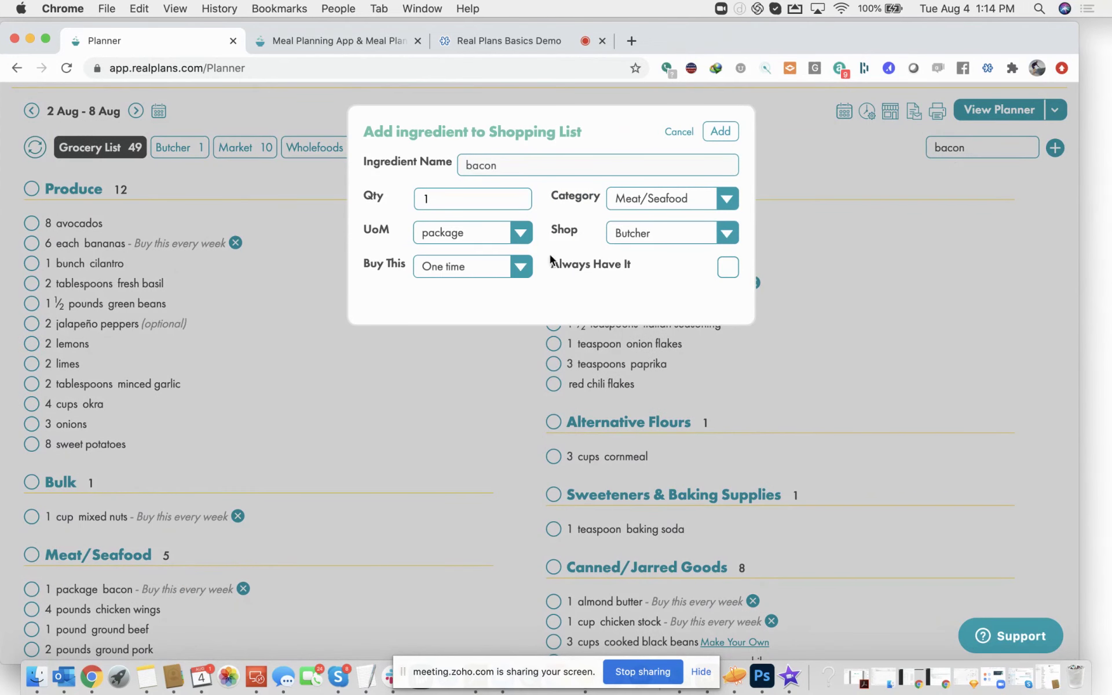
pyautogui.click(522, 266)
pyautogui.click(456, 323)
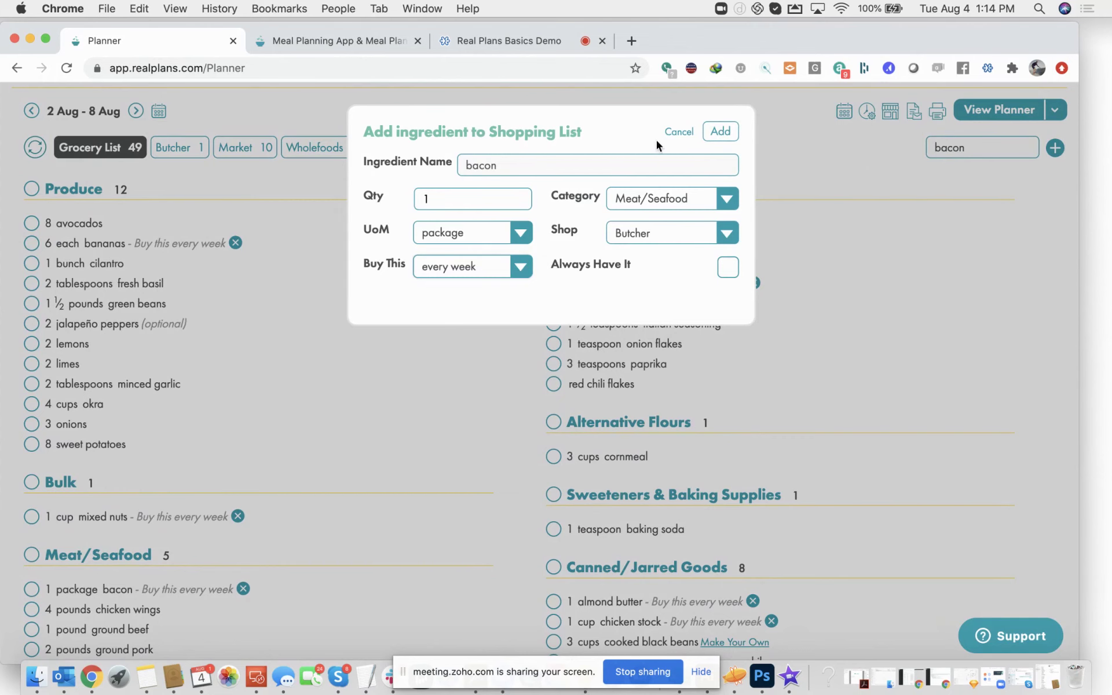
pyautogui.click(675, 133)
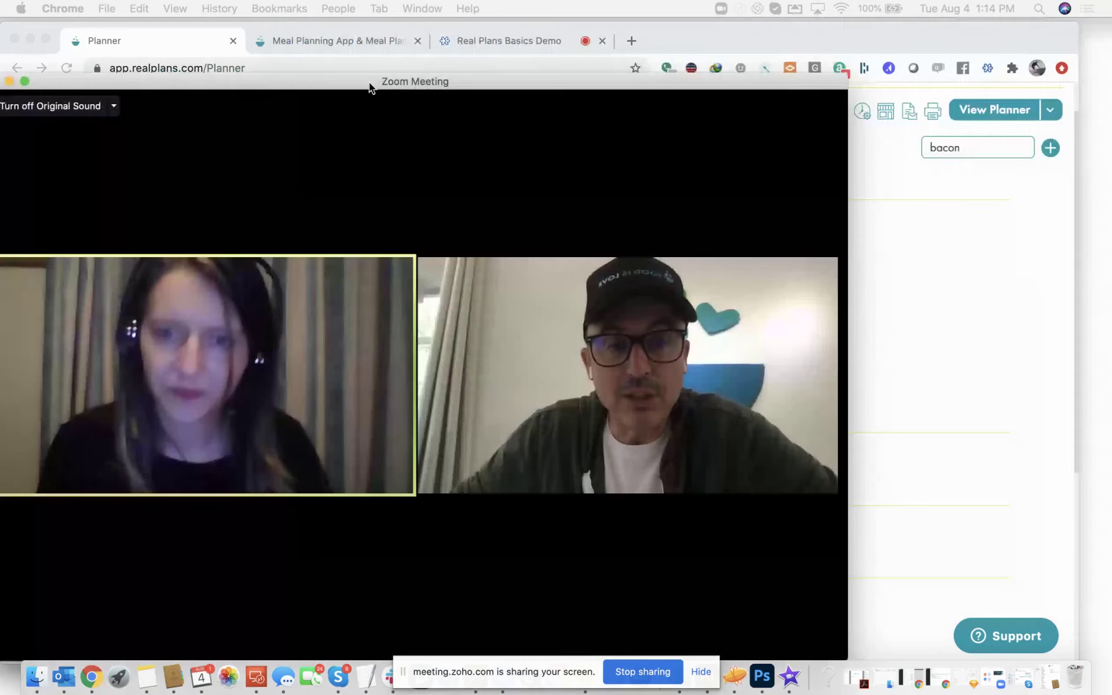
pyautogui.moveTo(369, 82); pyautogui.dragTo(423, 51)
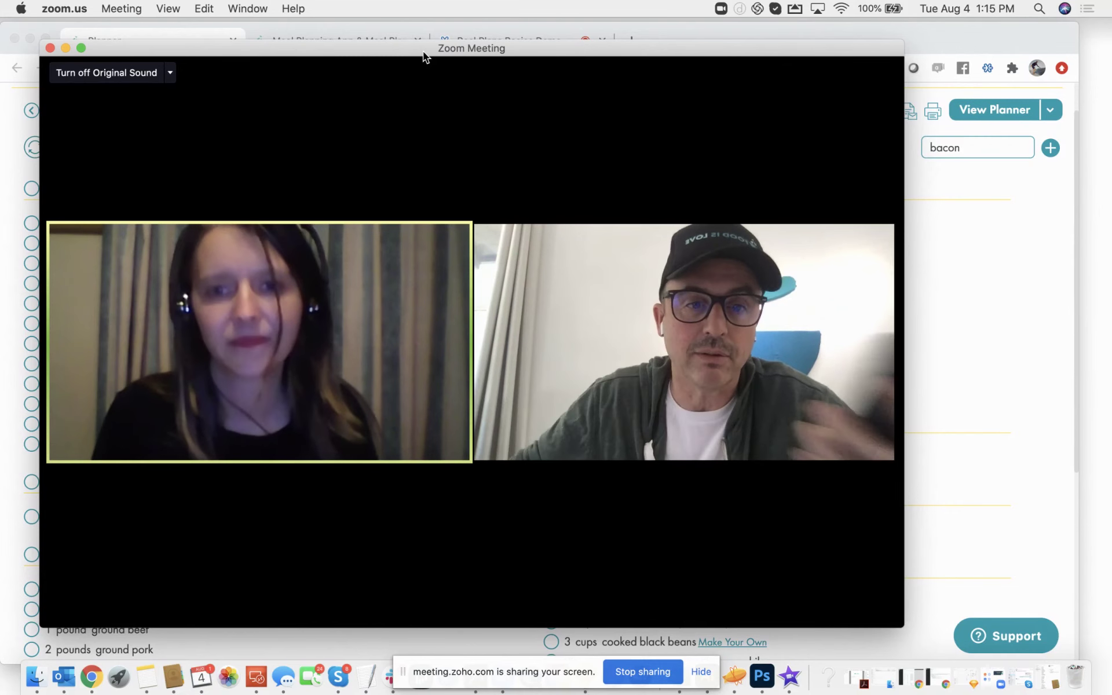
# Switch from the shopping list to the cooking timeline for the week of 2 Aug - 8 Aug
pyautogui.moveTo(322, 208)
pyautogui.moveTo(408, 47); pyautogui.dragTo(0, 11)
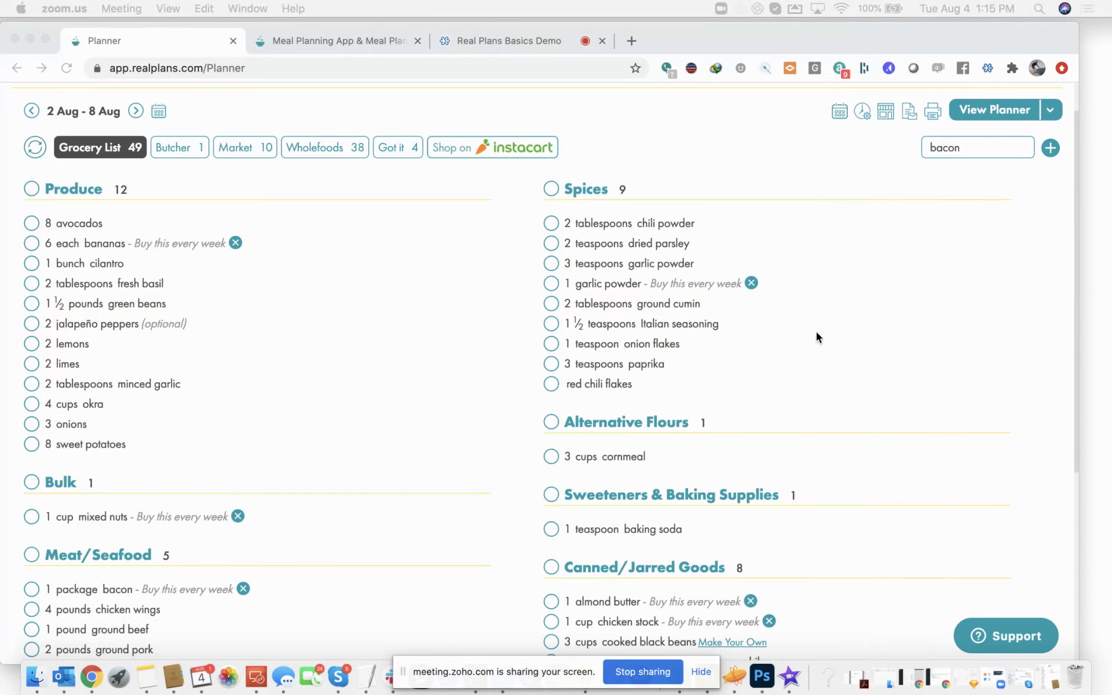
pyautogui.scroll(-2, 817, 337)
pyautogui.scroll(4, 817, 337)
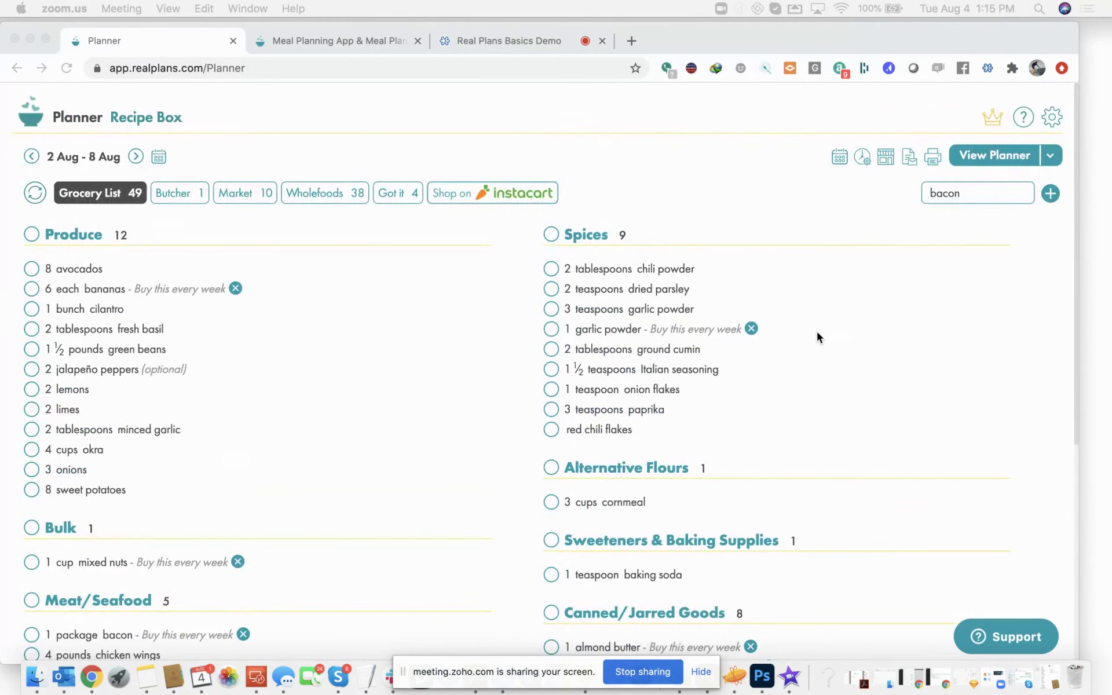
pyautogui.click(1052, 151)
pyautogui.click(1051, 153)
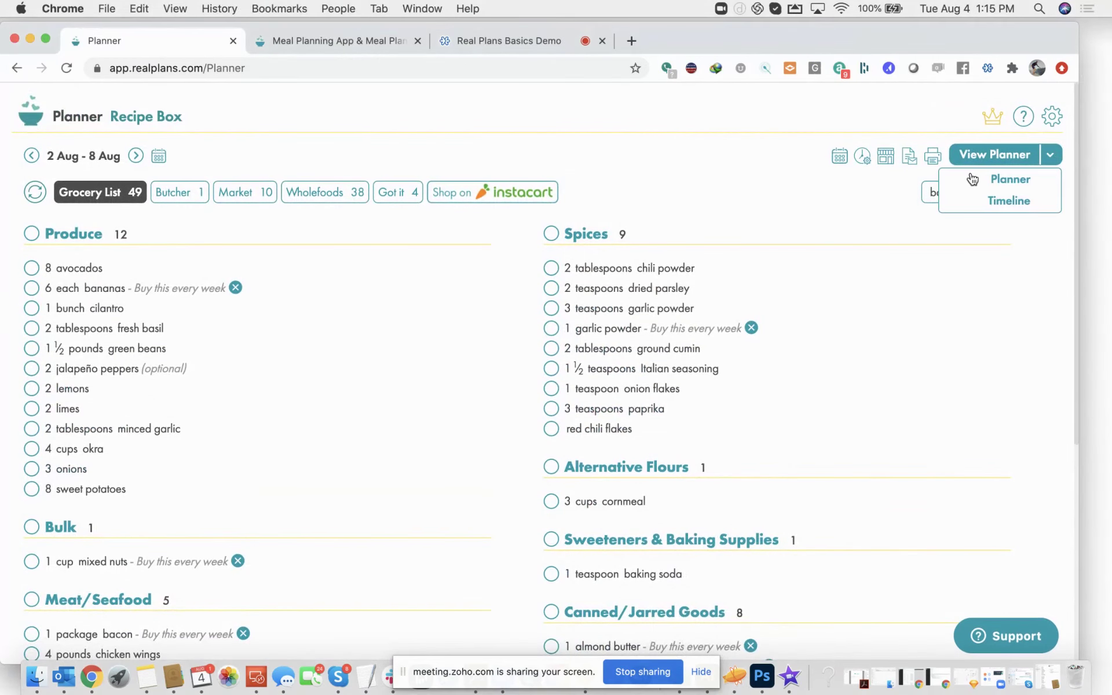
pyautogui.click(986, 201)
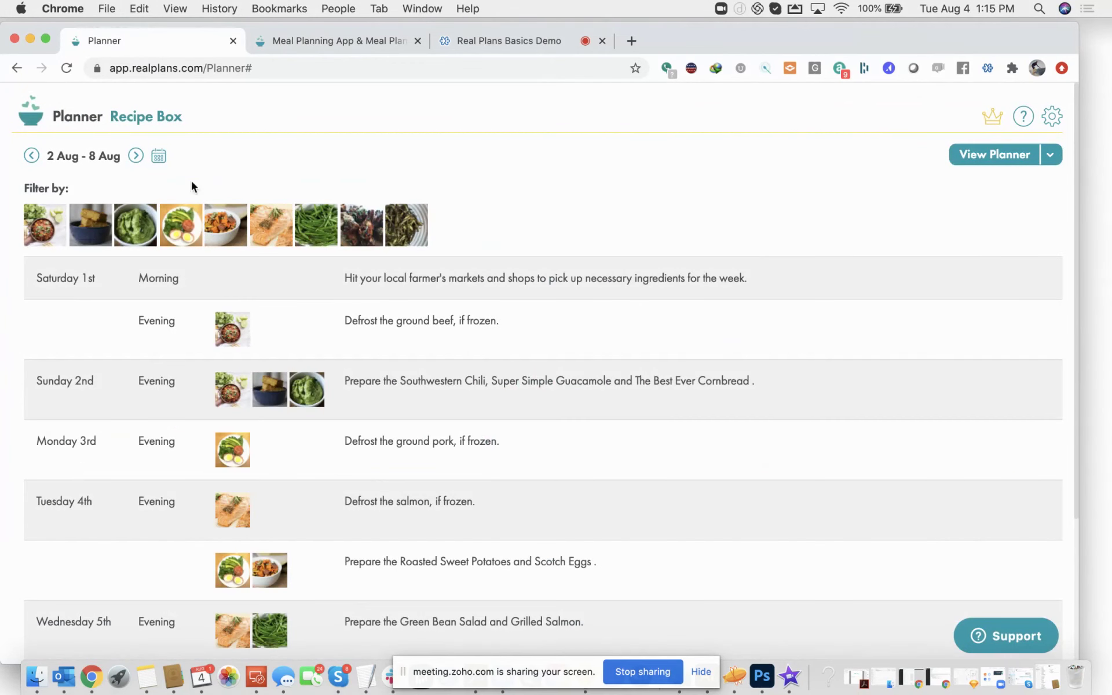
# Return to the week's planner, minimize the recipe search area to view the full calendar, and expand it again
pyautogui.click(1008, 155)
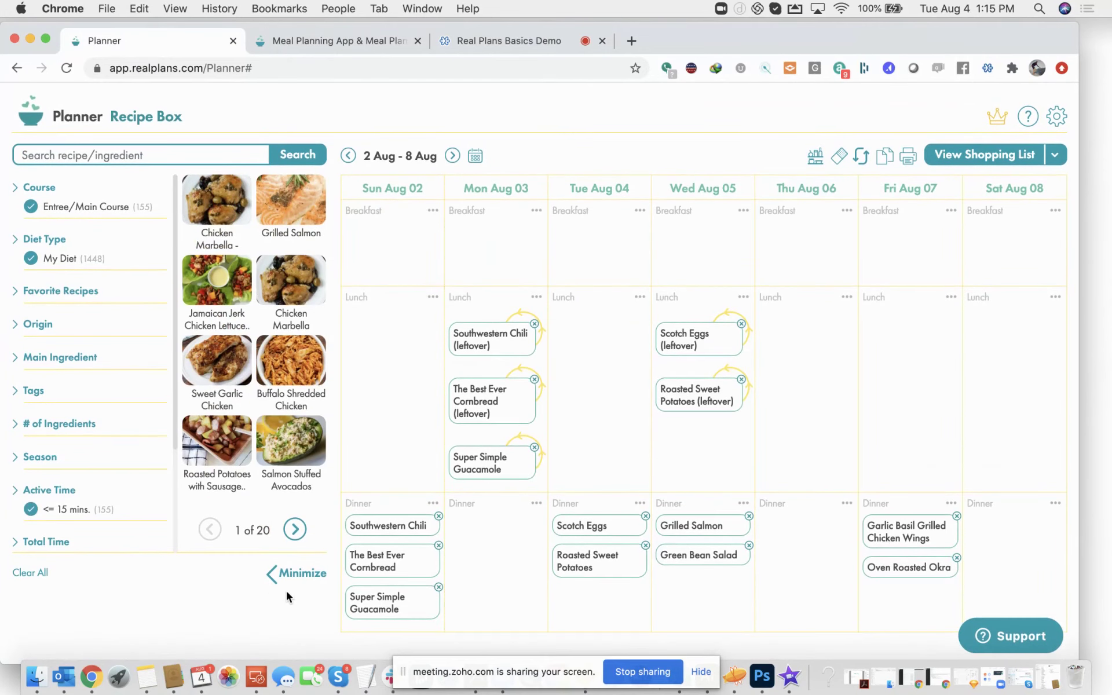
pyautogui.click(299, 573)
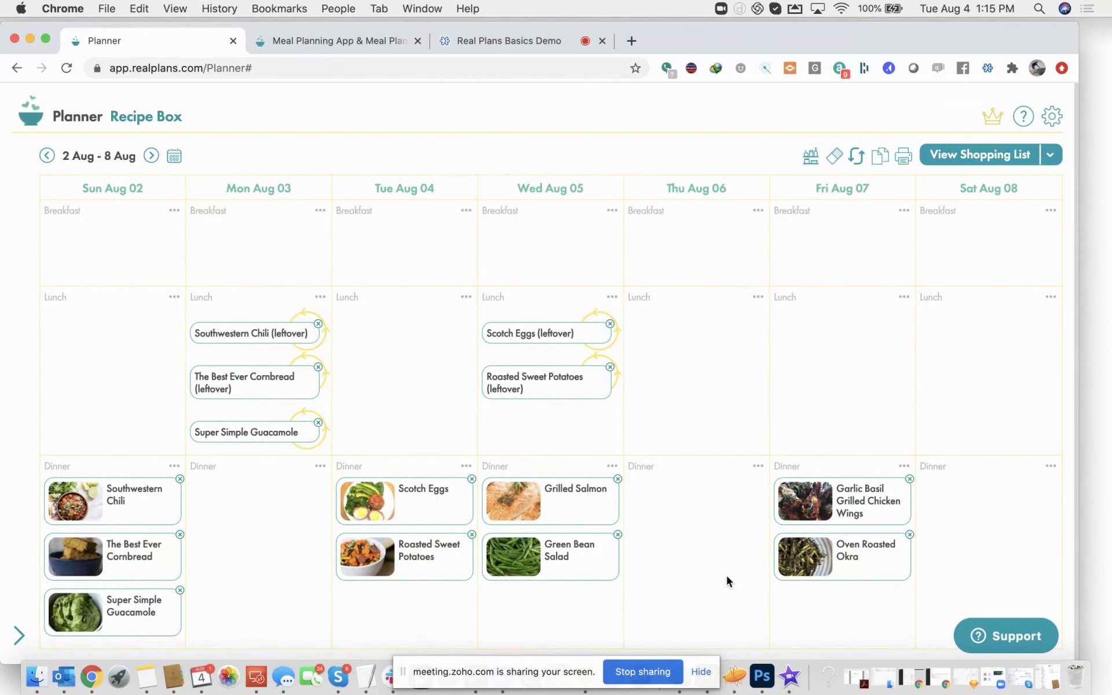
pyautogui.click(19, 635)
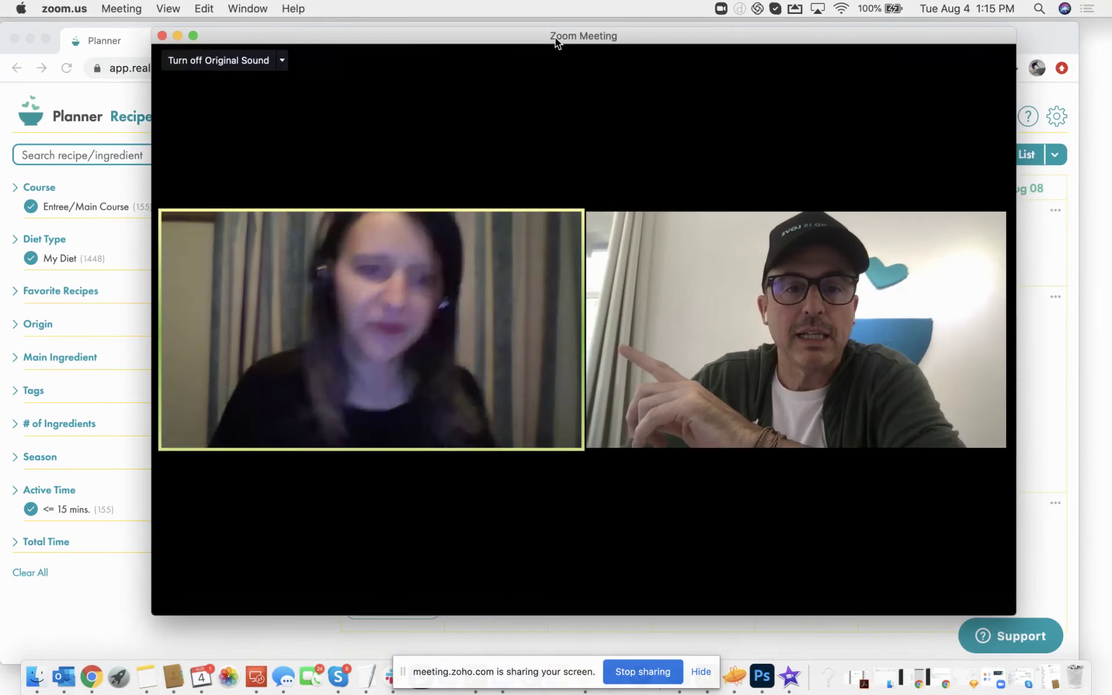
pyautogui.moveTo(554, 37); pyautogui.dragTo(530, 45)
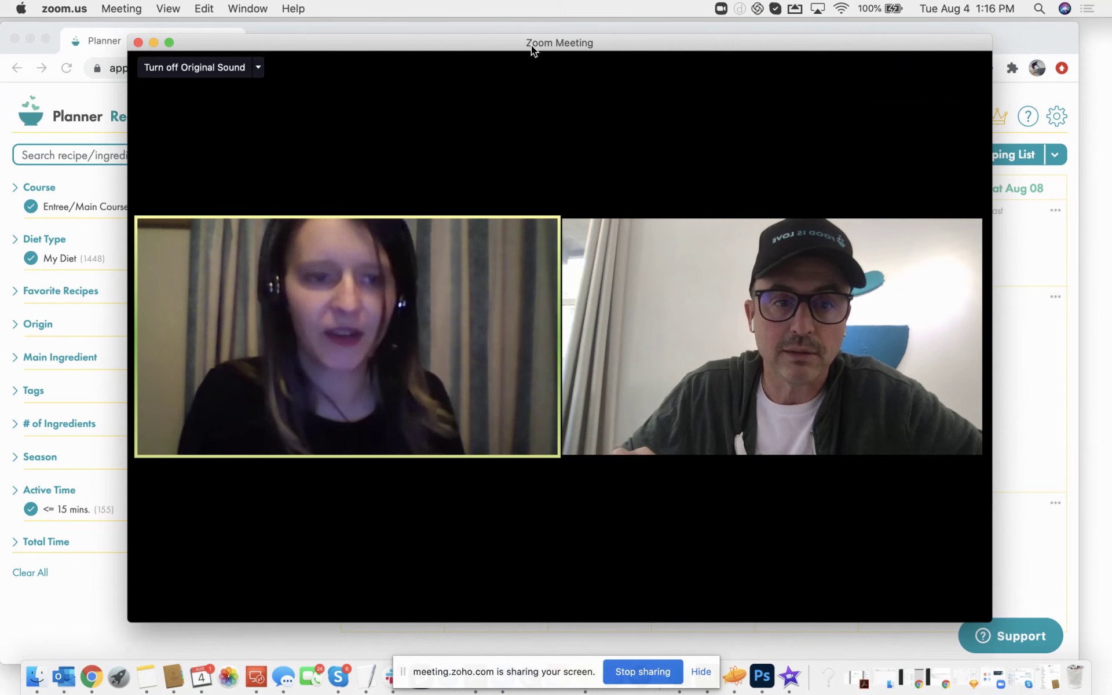
pyautogui.moveTo(531, 45); pyautogui.dragTo(516, 44)
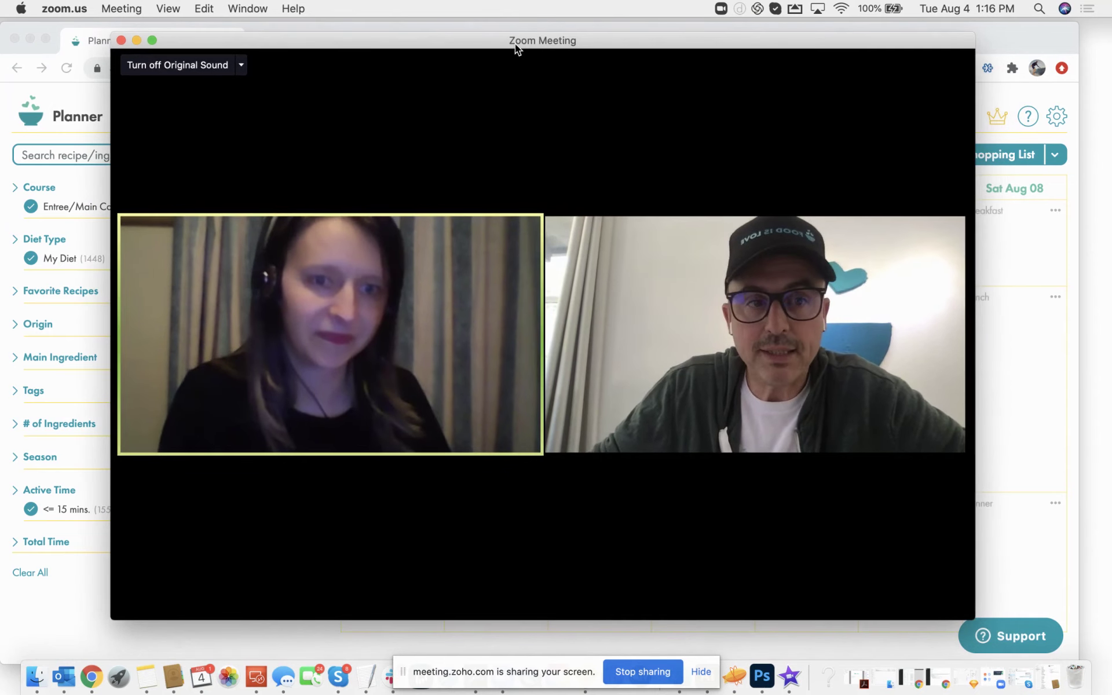
pyautogui.moveTo(516, 44); pyautogui.dragTo(1, 87)
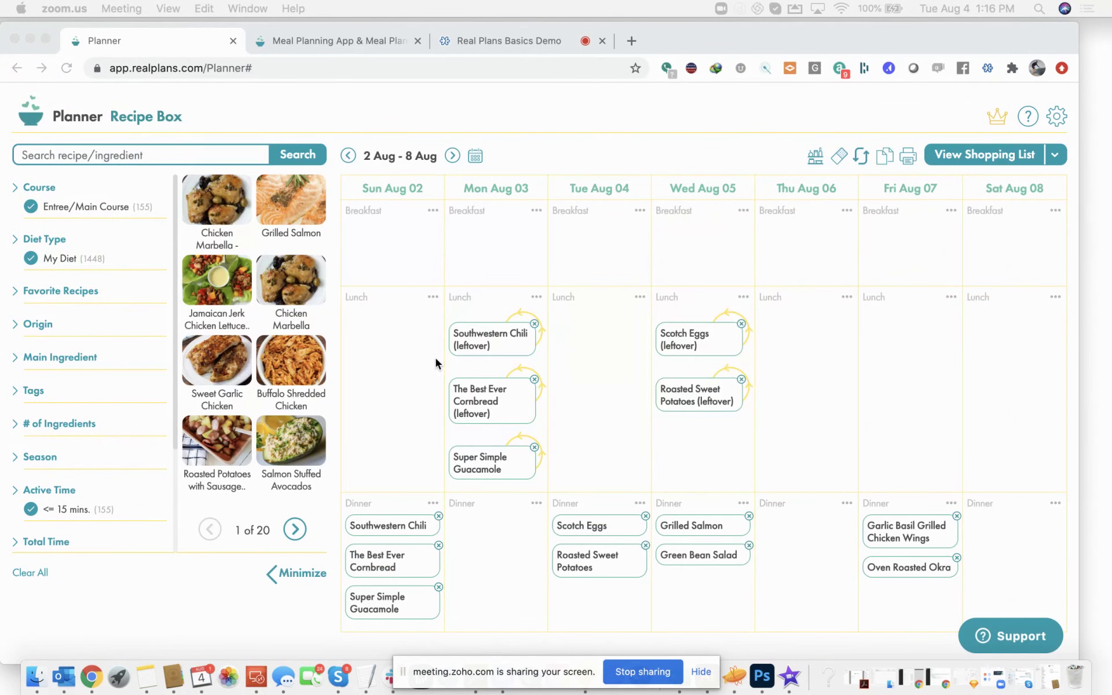
pyautogui.moveTo(700, 38); pyautogui.dragTo(716, 35)
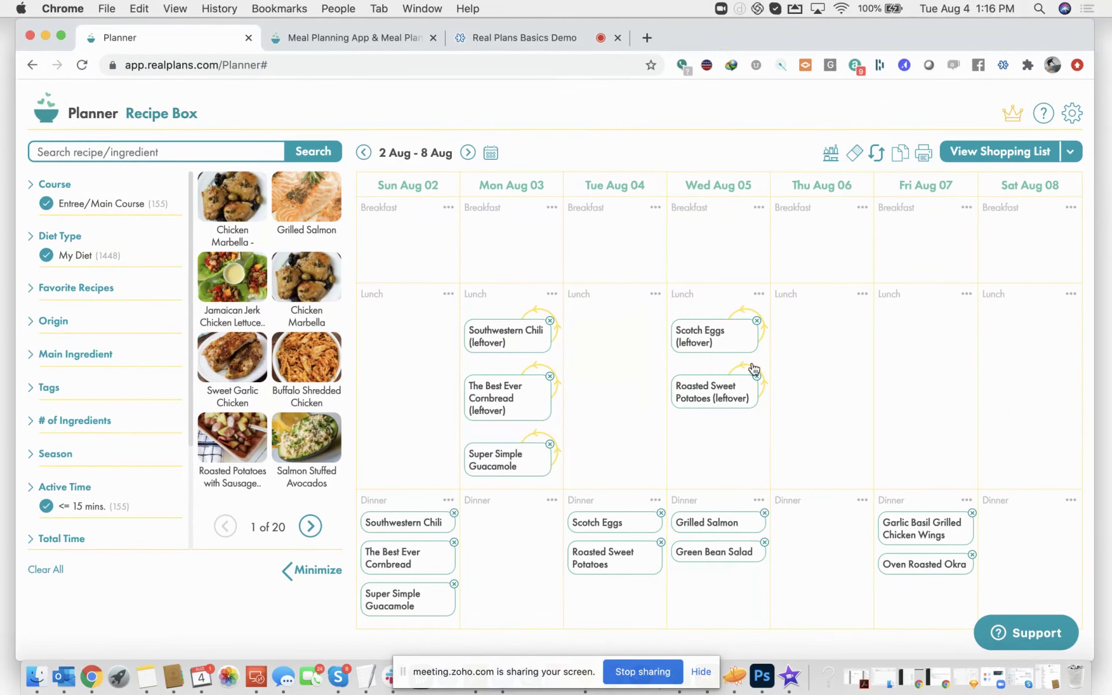
# Visit the My Meal Plan settings, return to the planner, and re-run the meal plan for Aug 02 - Aug 08
pyautogui.click(1074, 117)
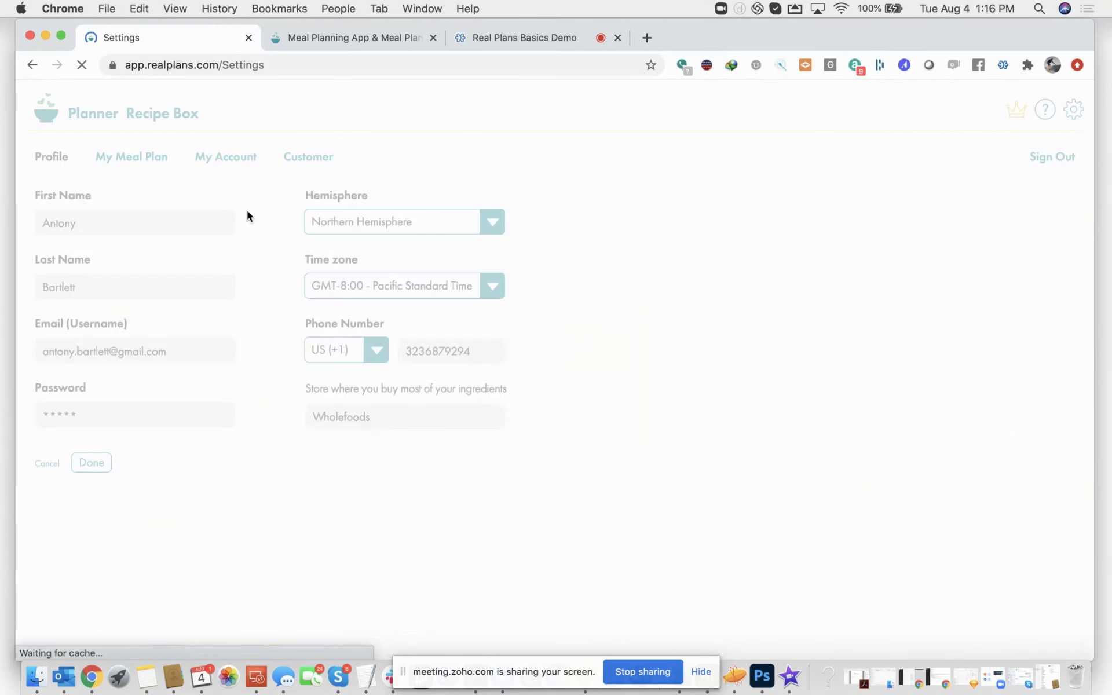
pyautogui.click(131, 157)
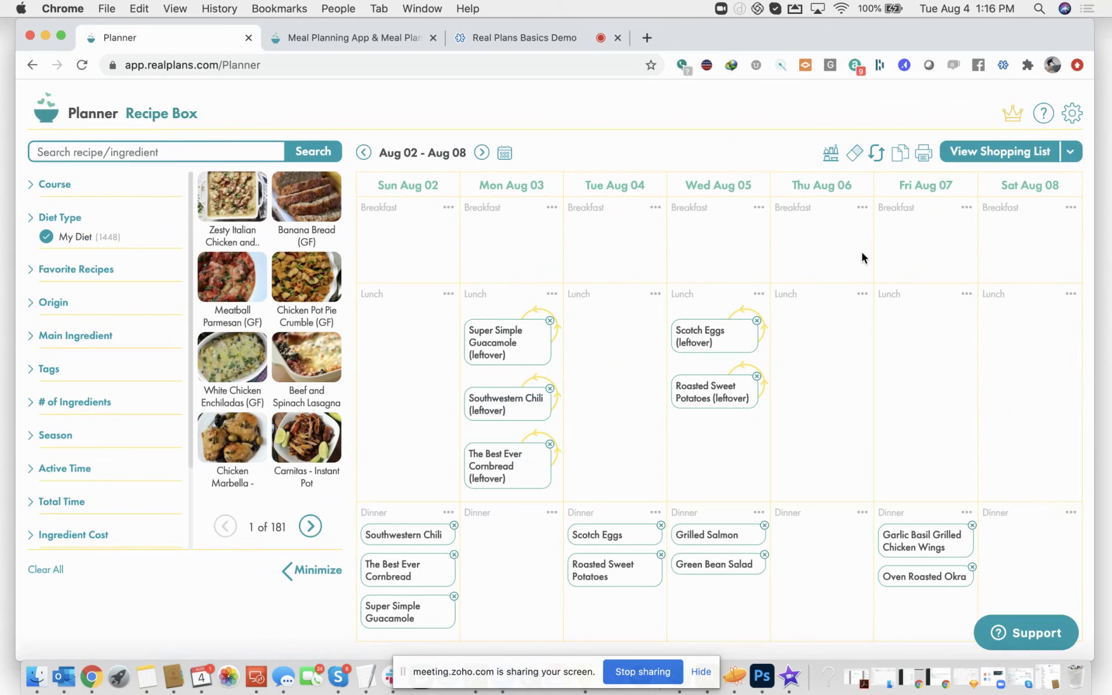
pyautogui.click(878, 154)
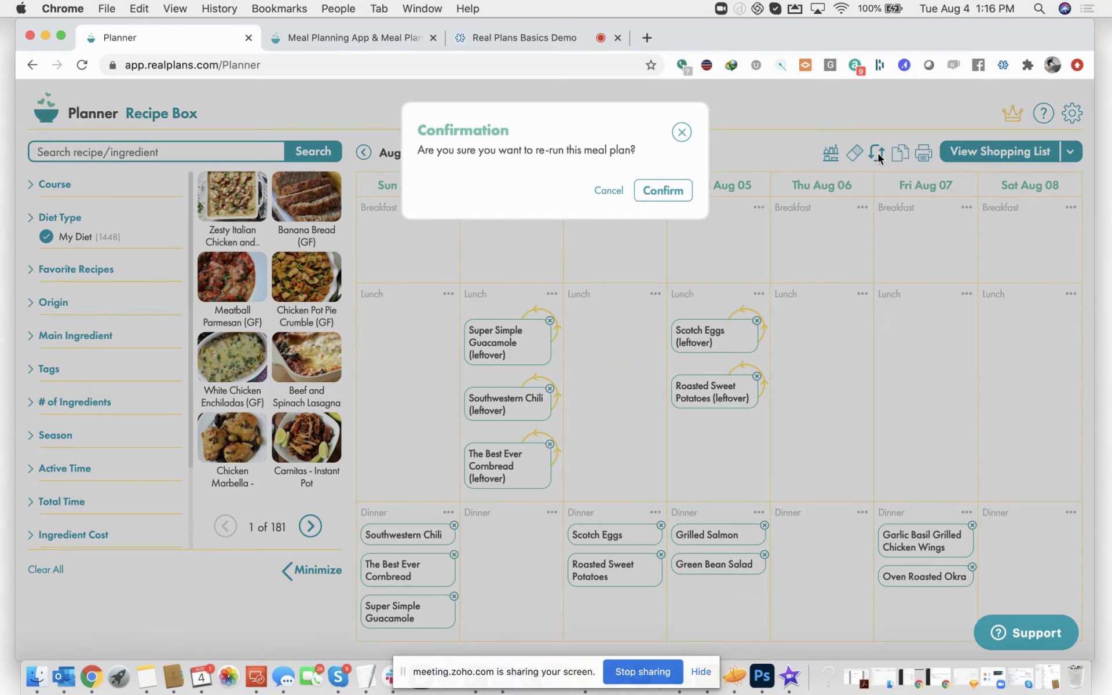
pyautogui.click(669, 195)
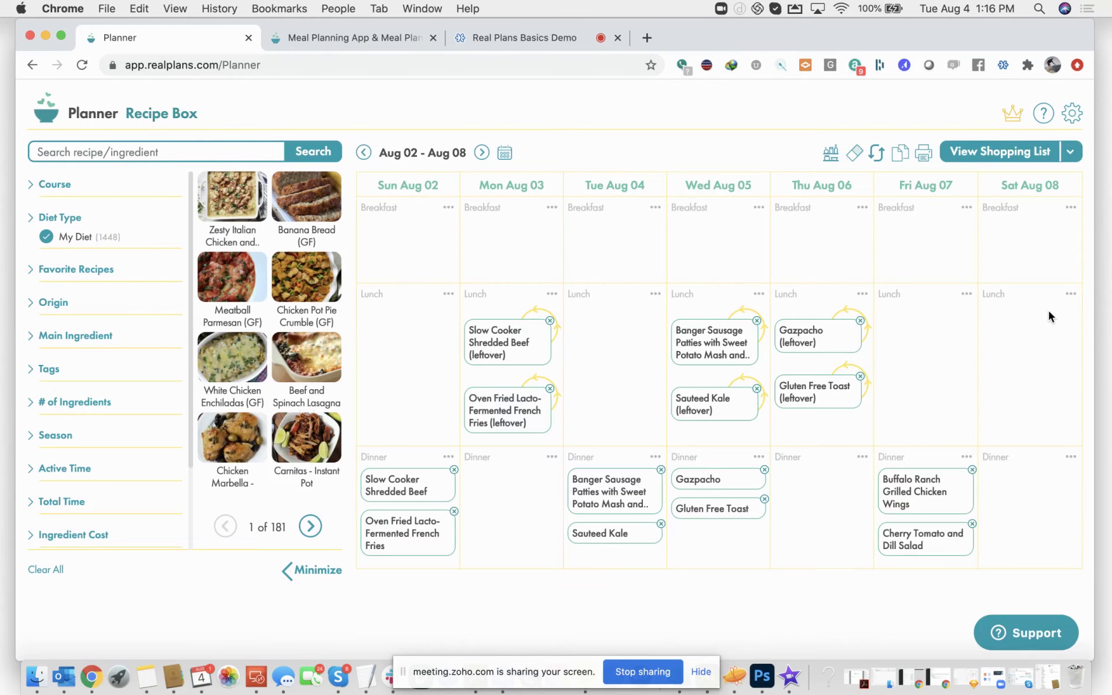
# Open Friday dinner's Buffalo Ranch Grilled Chicken Wings recipe, review its ingredients and preparation, and close it
pyautogui.click(925, 492)
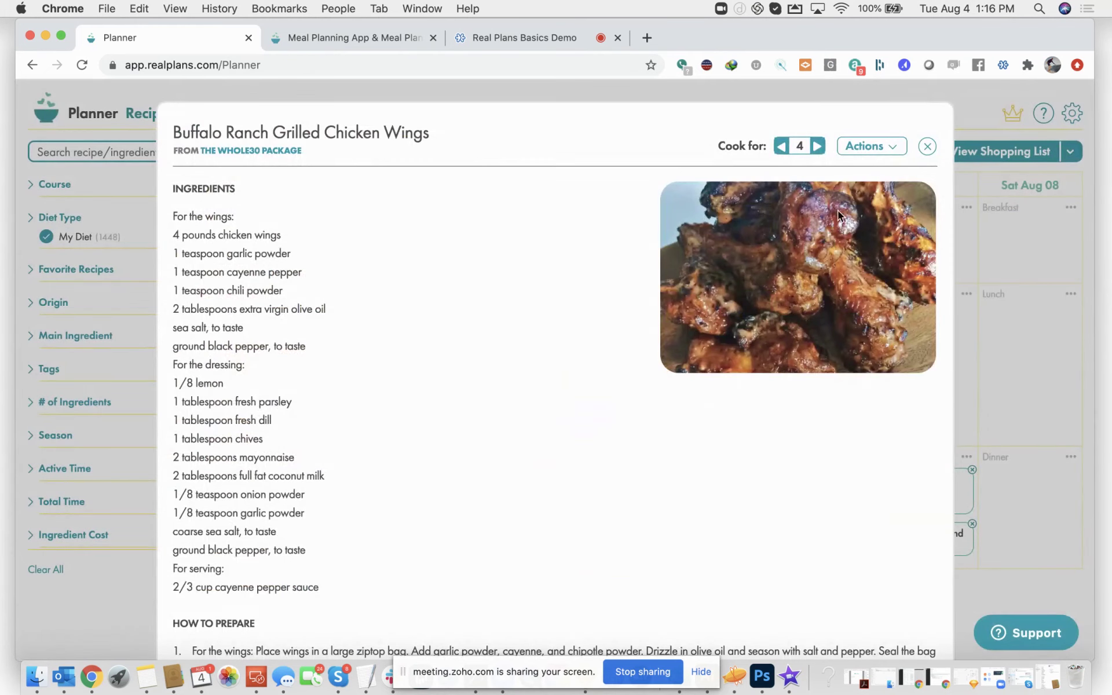
pyautogui.scroll(-2, 392, 377)
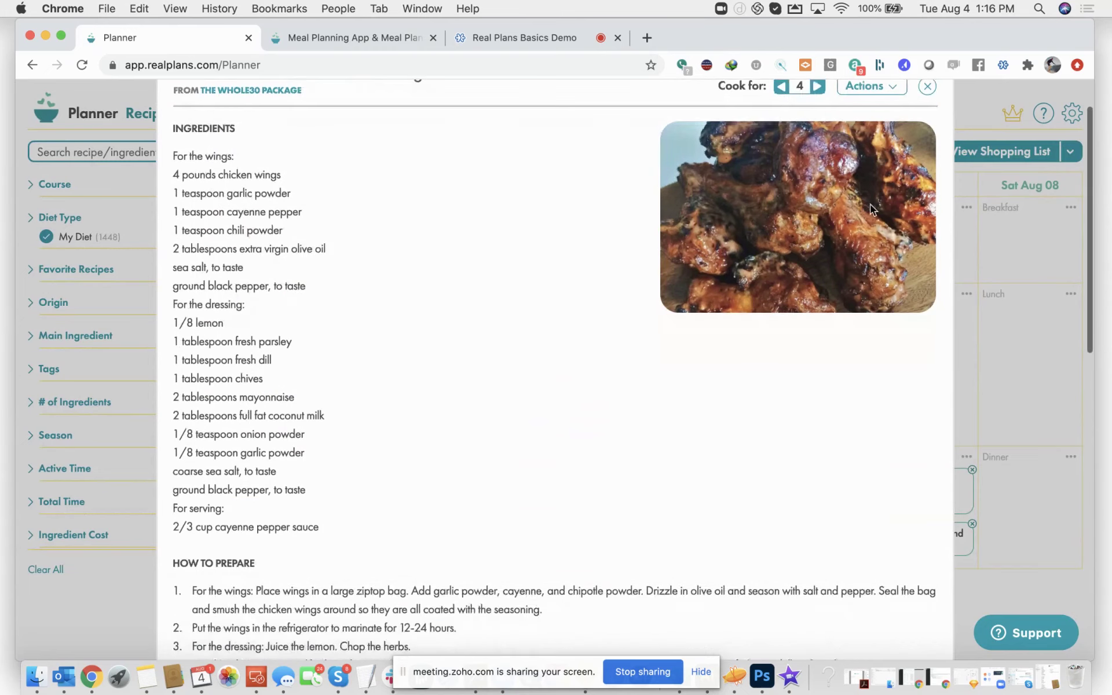
pyautogui.scroll(2, 919, 186)
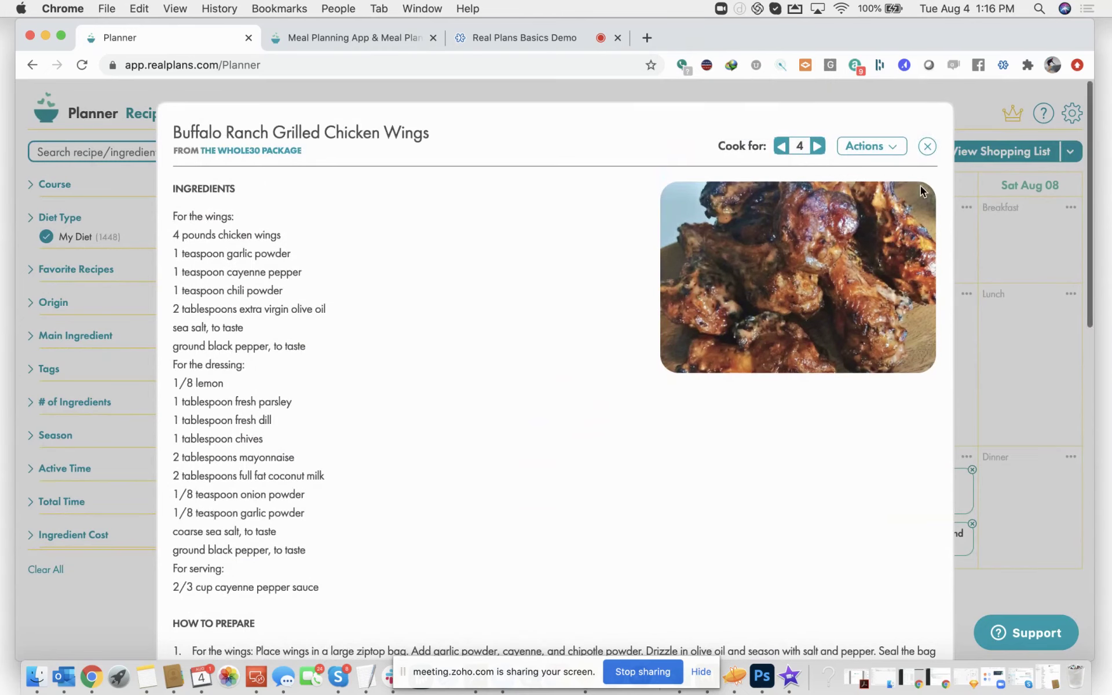
pyautogui.click(927, 146)
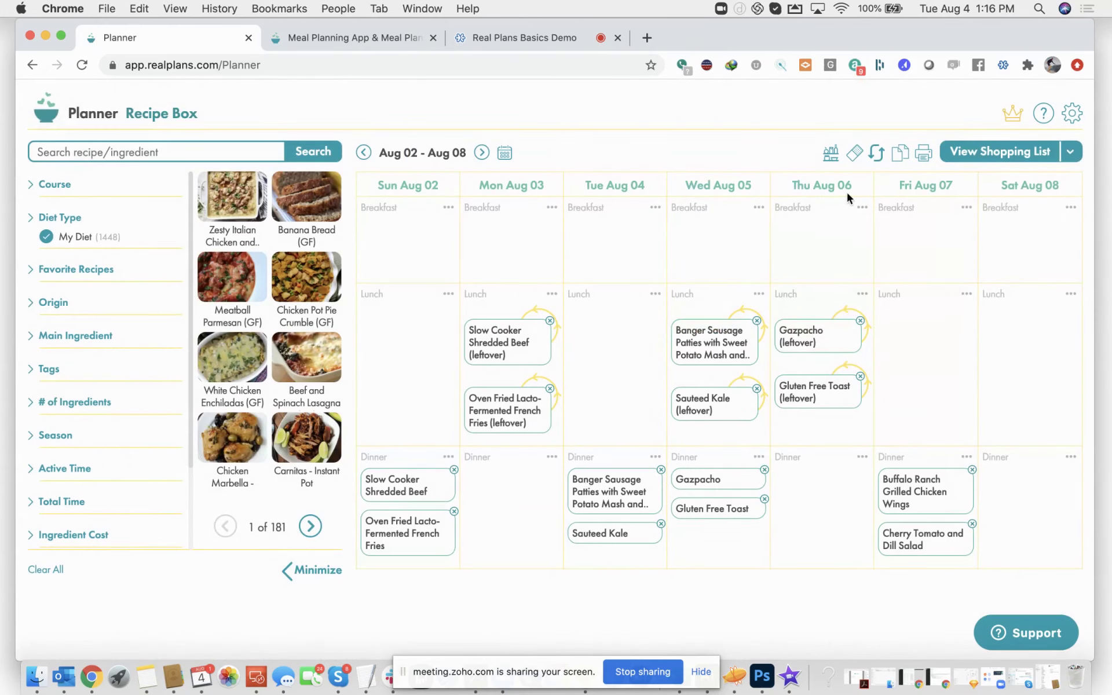
# Clear all recipes and notes from the week, and filter the recipe search to Liked favorite recipes
pyautogui.click(855, 154)
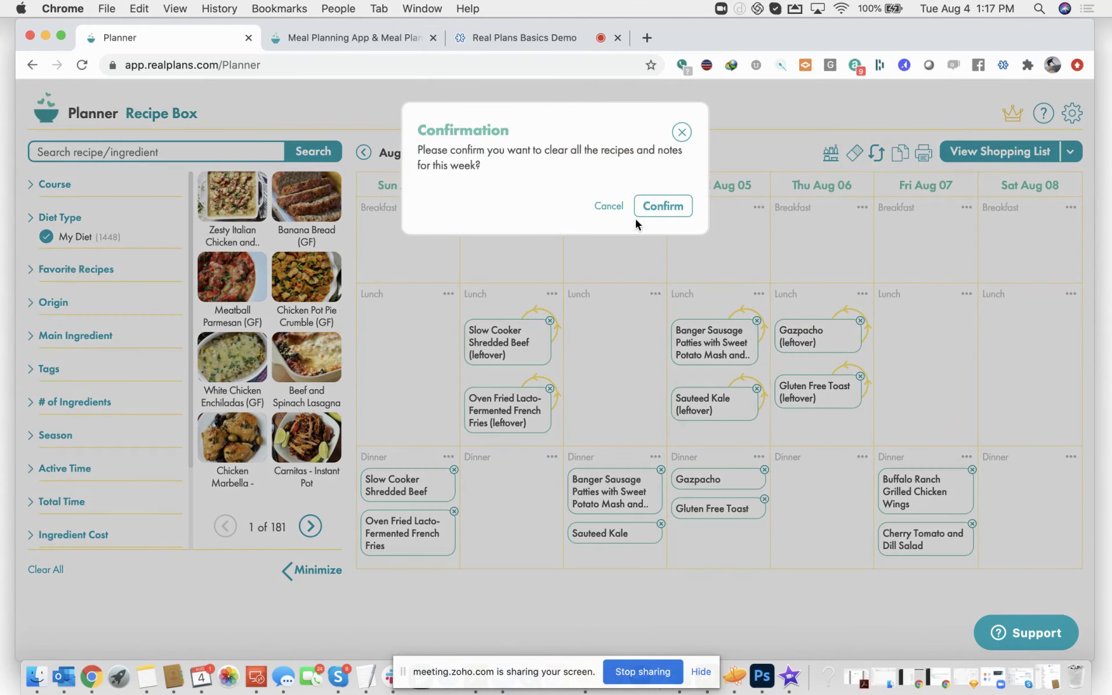
pyautogui.click(670, 210)
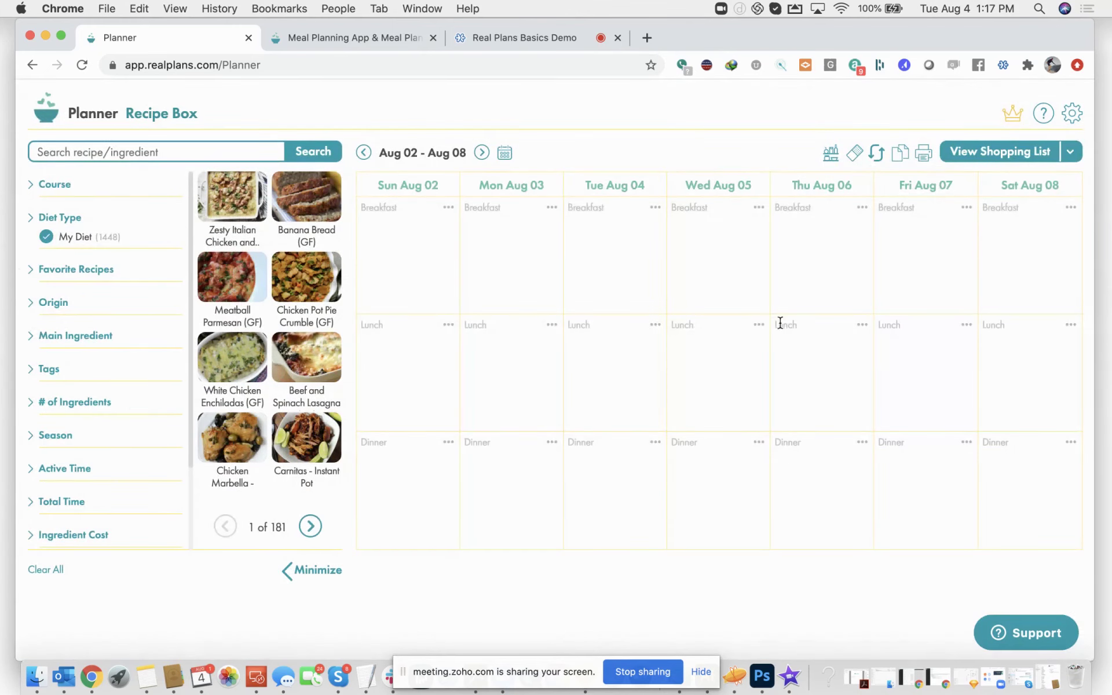
pyautogui.click(30, 276)
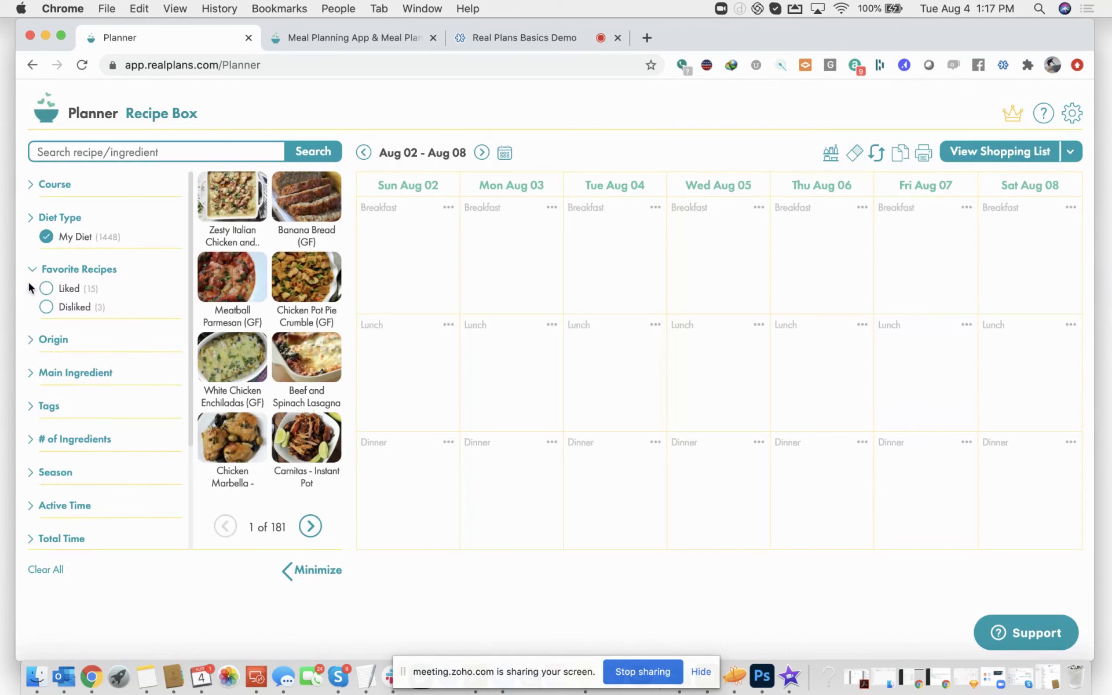
pyautogui.click(45, 288)
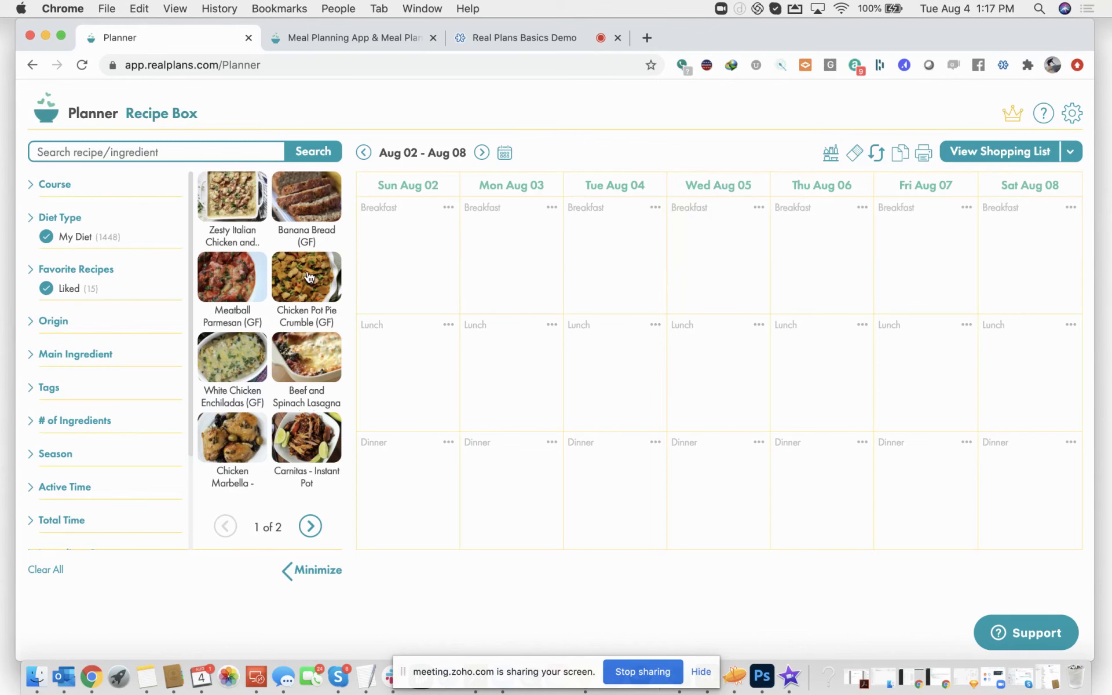
# Add Chicken Pot Pie Crumble (GF) to Tuesday's dinner, and view its recipe before closing it
pyautogui.moveTo(305, 279); pyautogui.dragTo(594, 478)
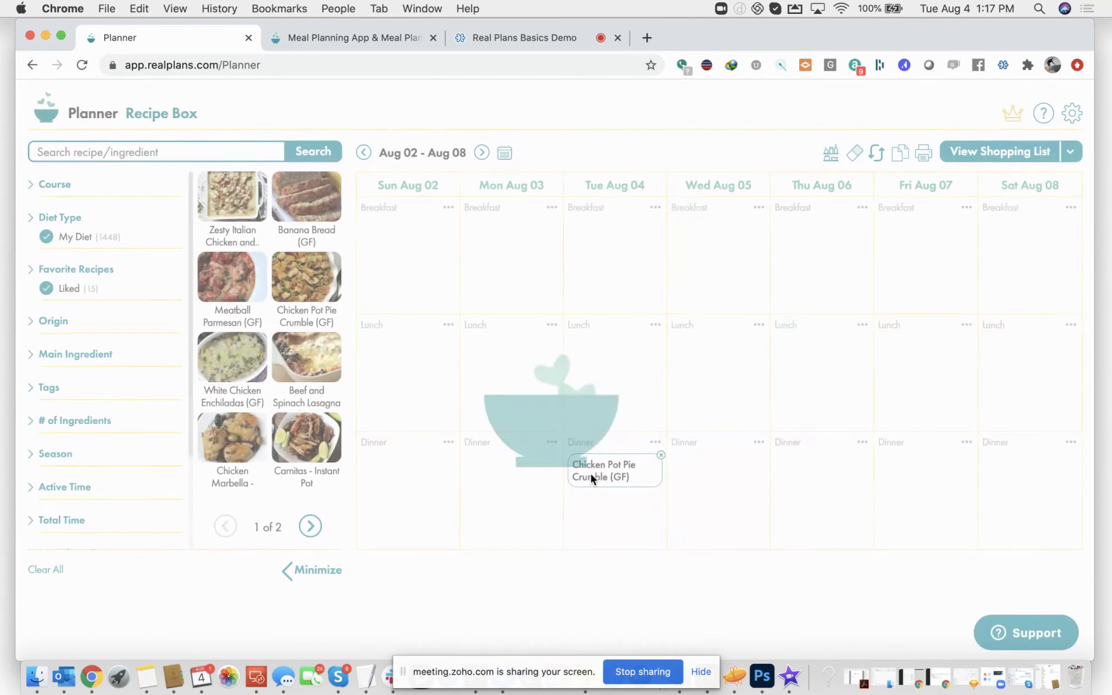
pyautogui.click(627, 472)
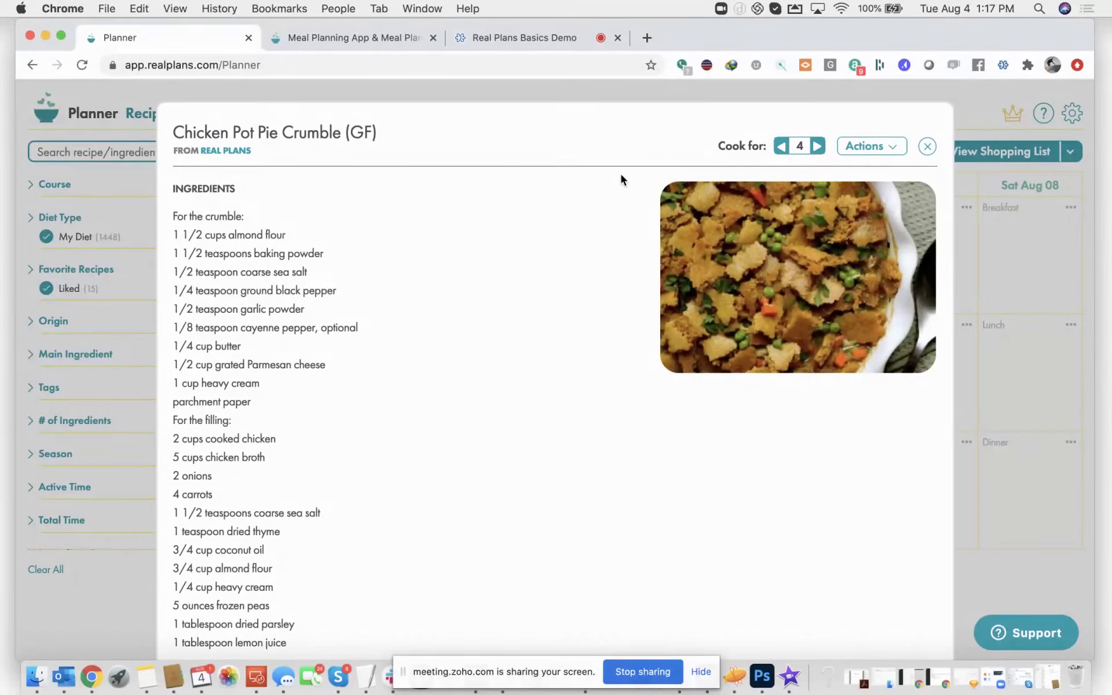
pyautogui.click(995, 173)
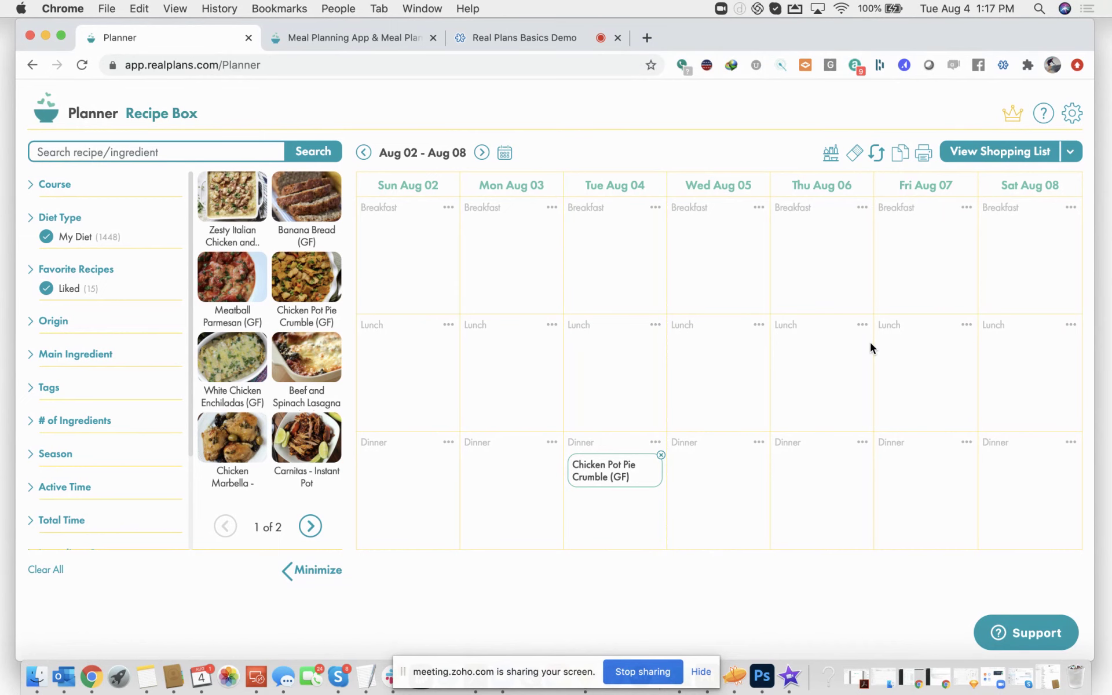
pyautogui.press('super+Tab')
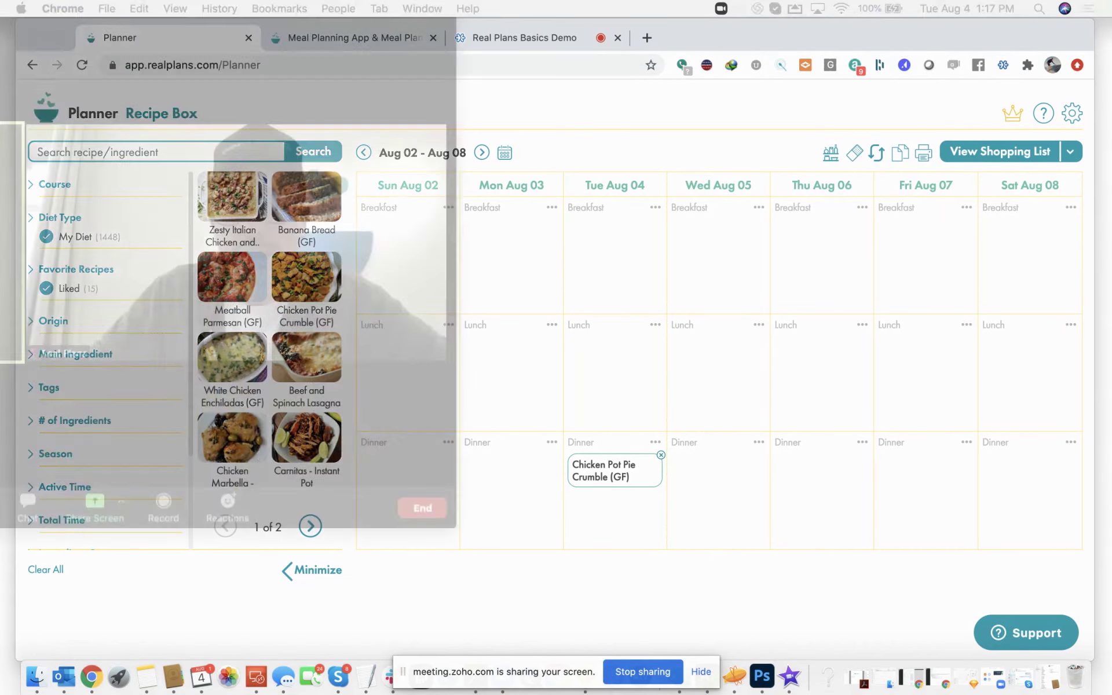
pyautogui.moveTo(388, 55); pyautogui.dragTo(401, 61)
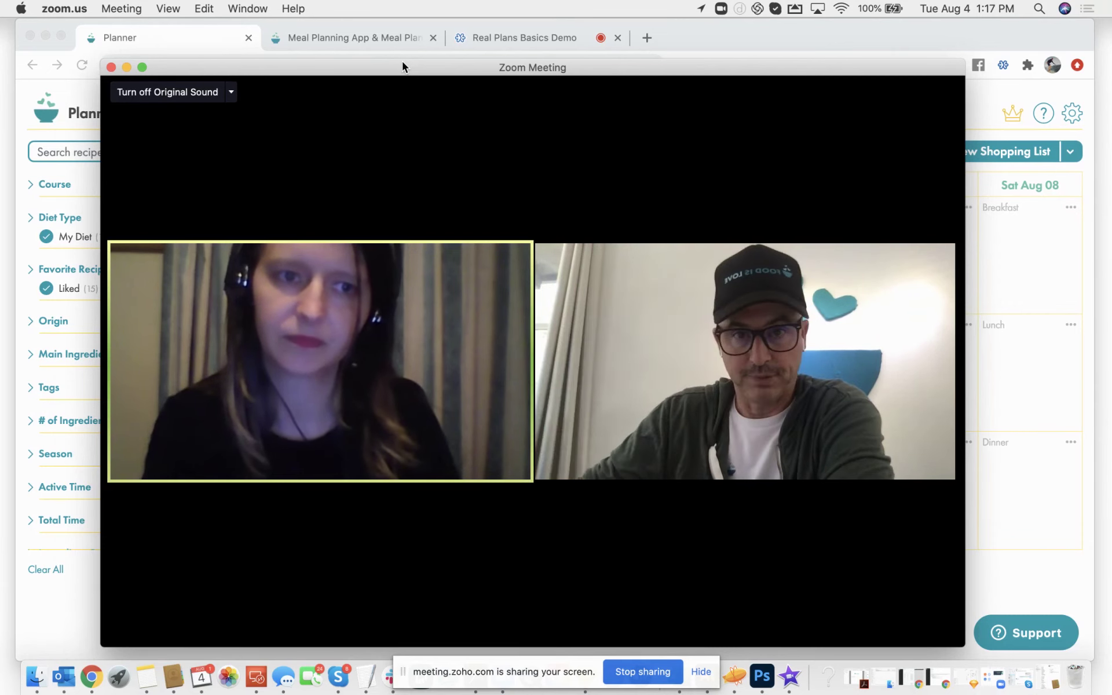
pyautogui.press('super+h')
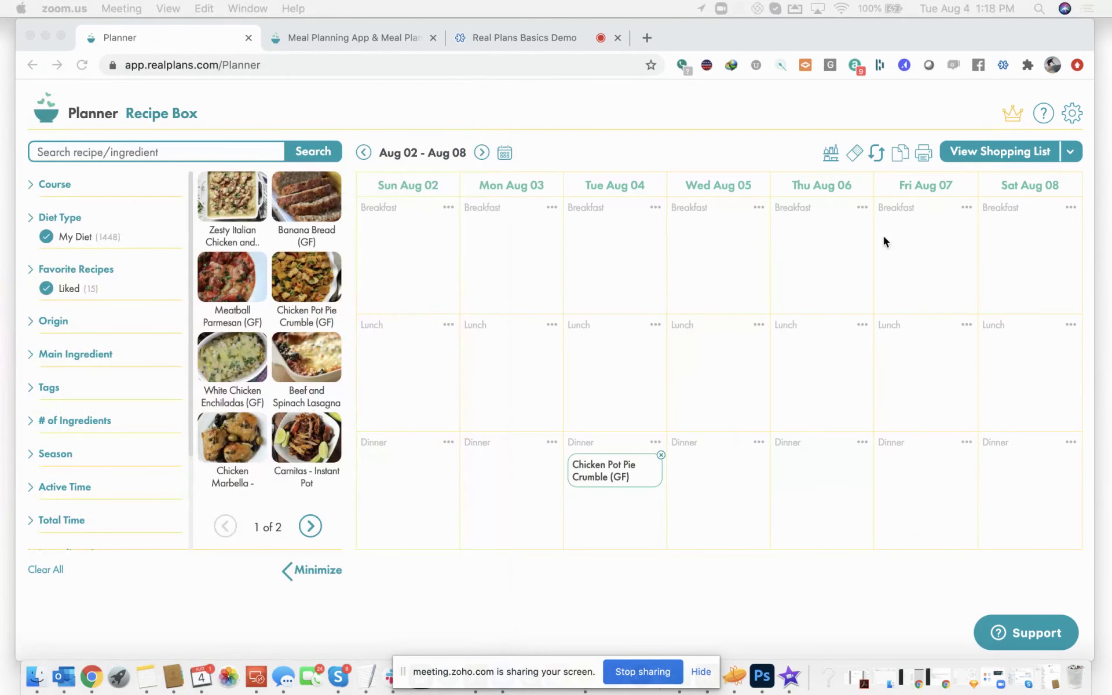
# Open the pantry manager and examine what cooked shredded meat under Meat/Seafood covers and which important ingredients unlock more recipes
pyautogui.click(832, 152)
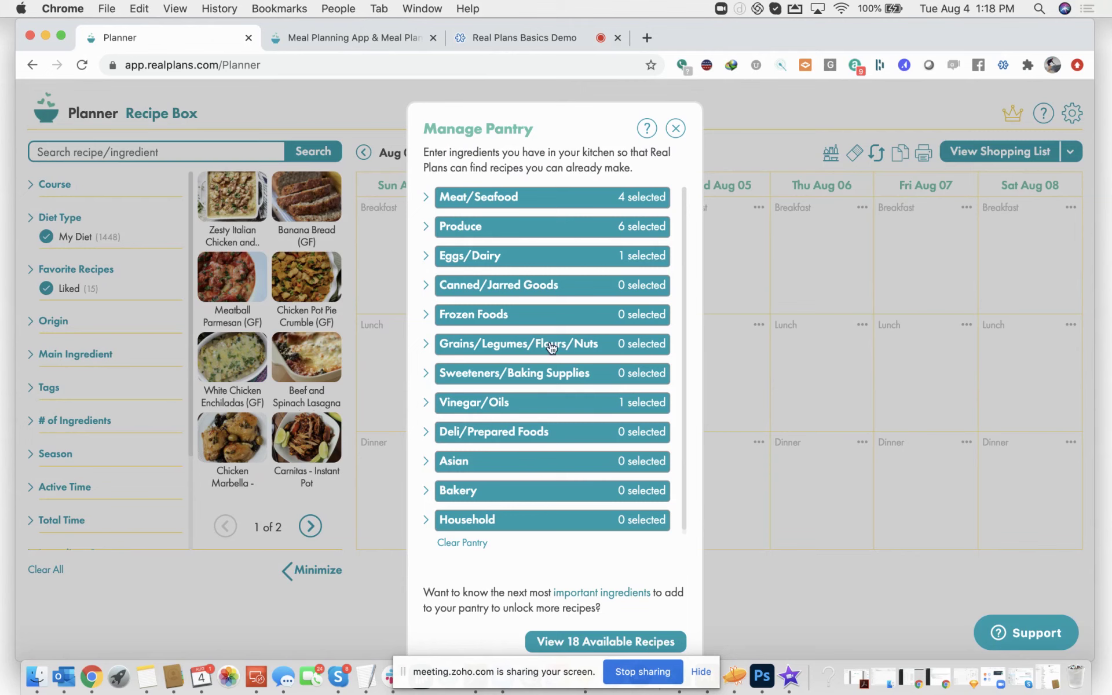
pyautogui.click(489, 199)
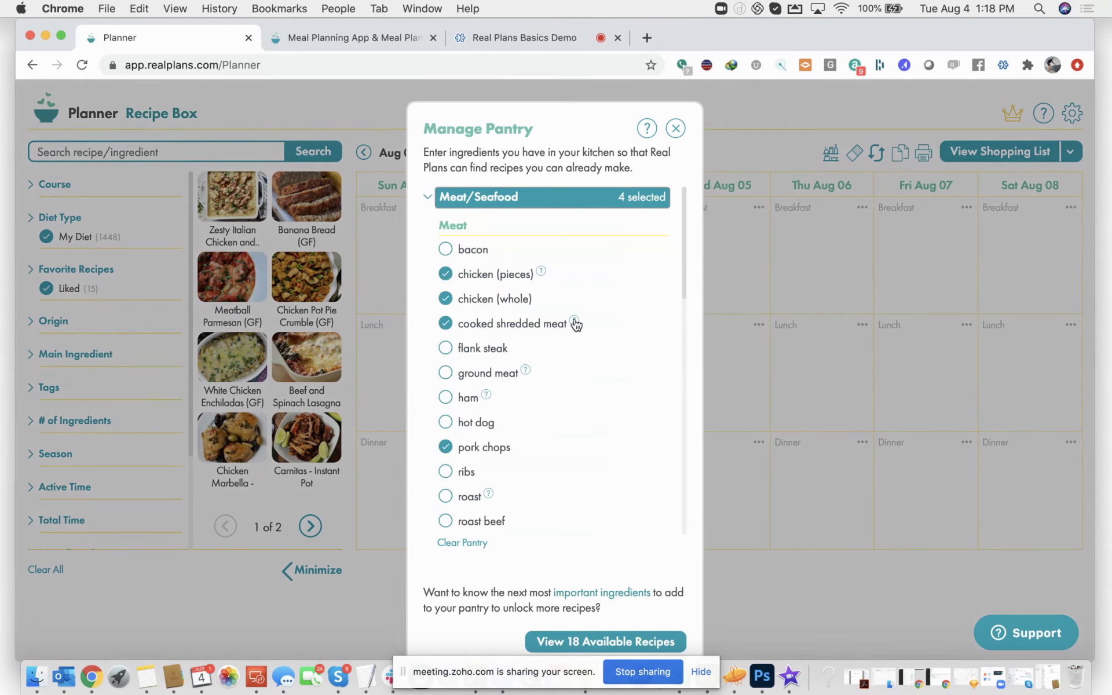
pyautogui.click(574, 322)
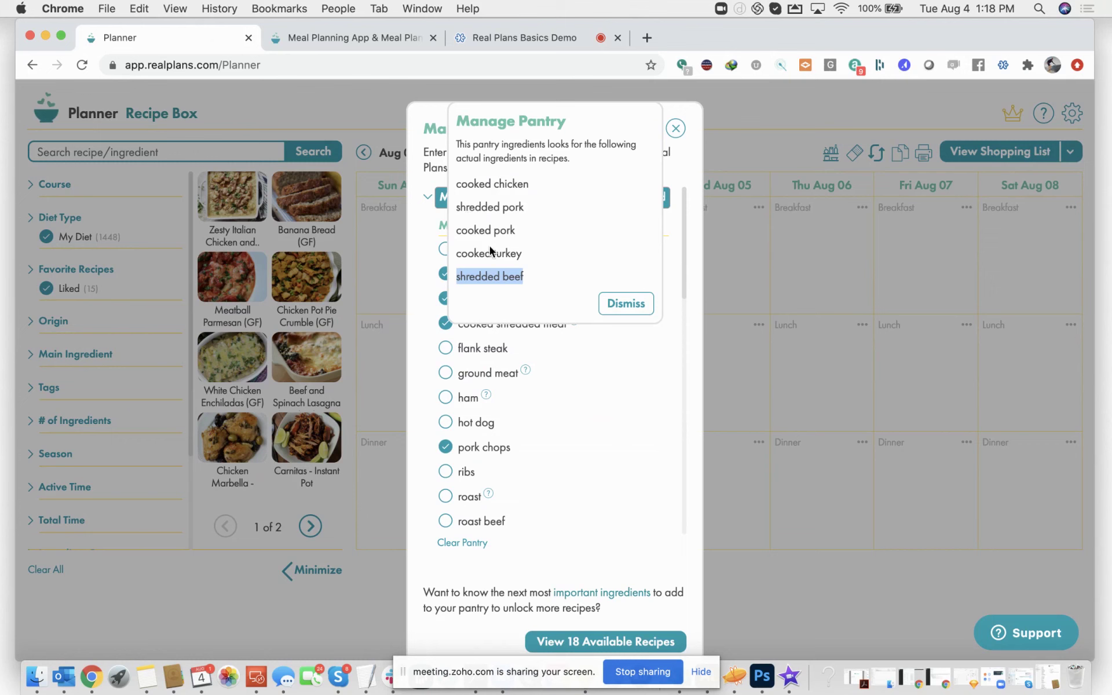
pyautogui.click(628, 302)
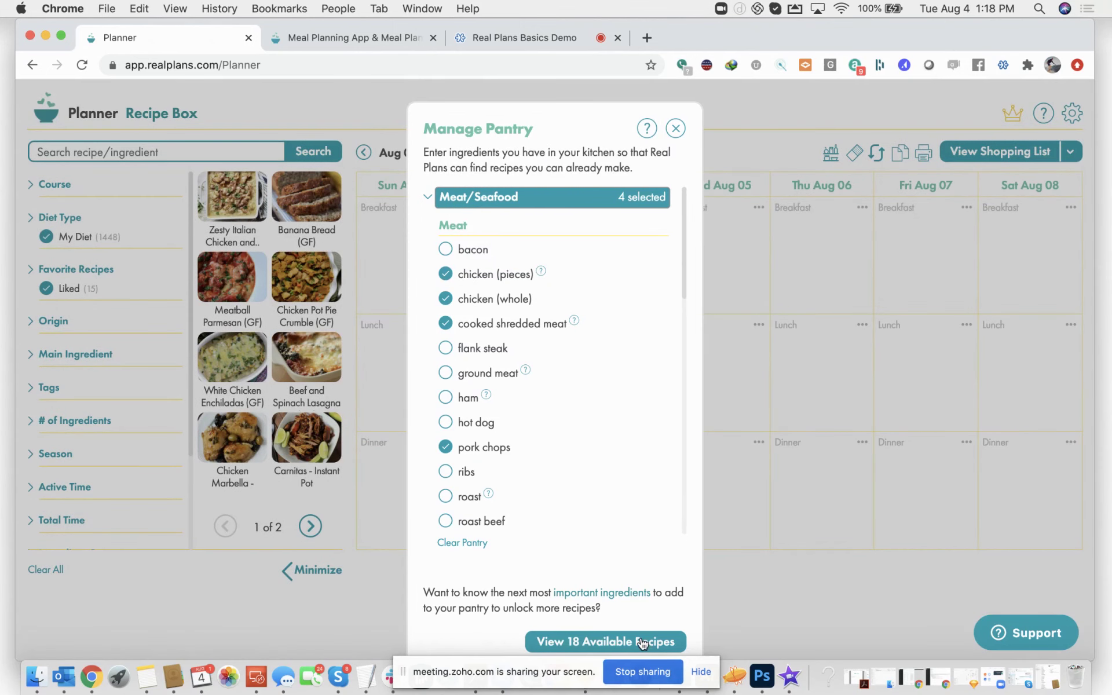
pyautogui.click(610, 593)
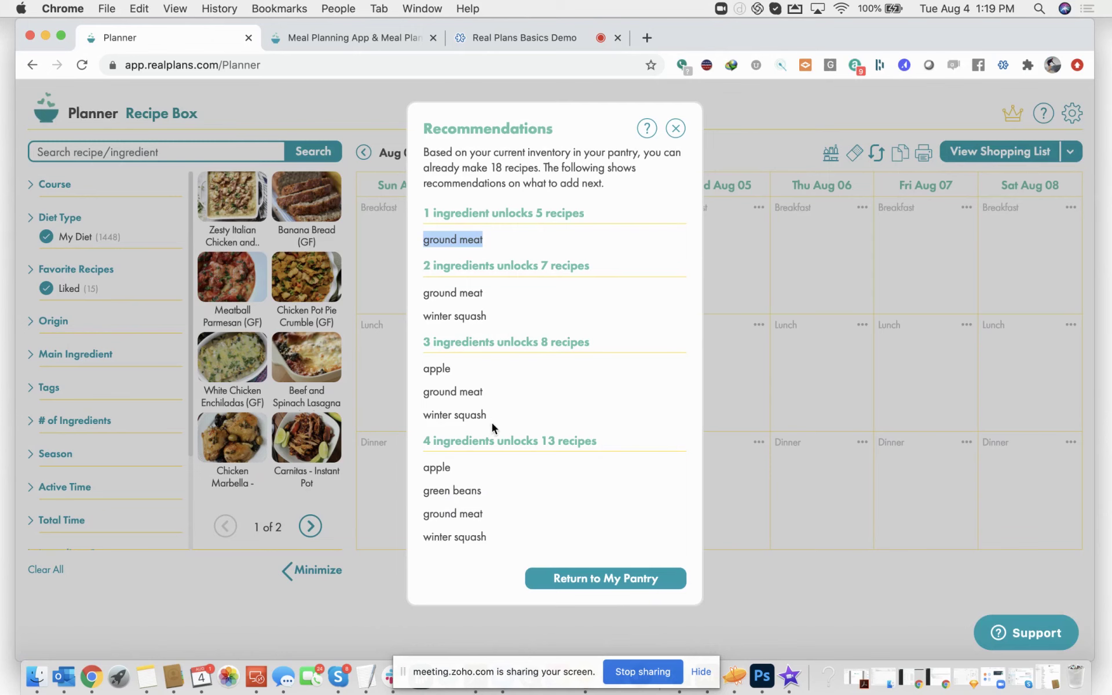
pyautogui.click(594, 579)
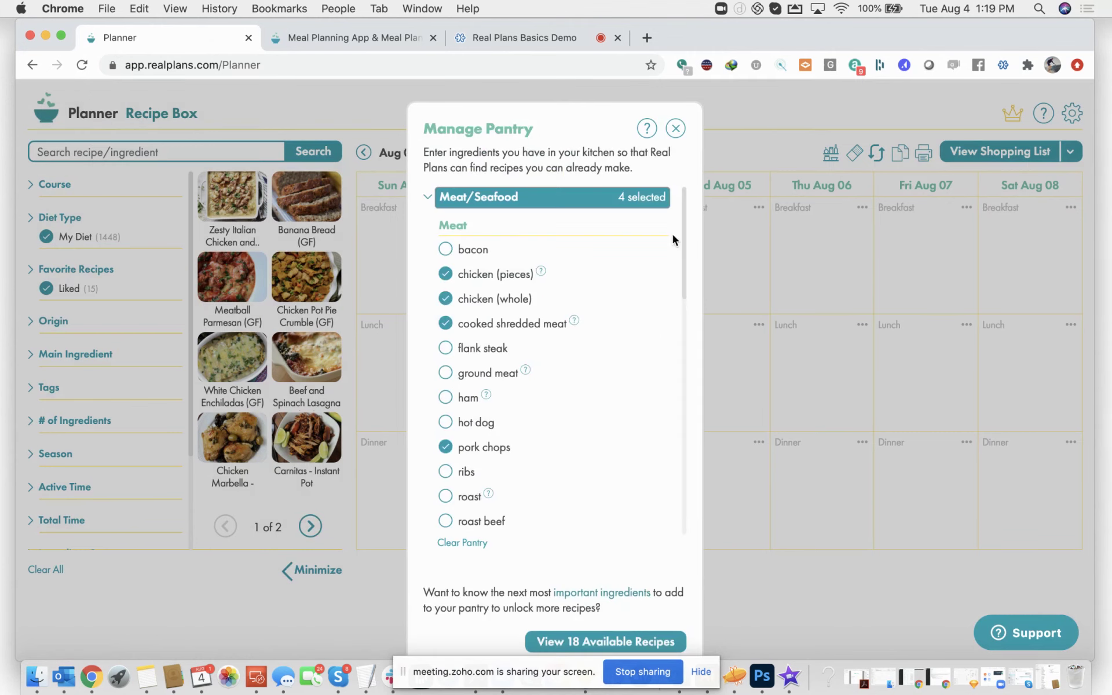
# Close the pantry manager and search the recipes for "carrot" with the Liked filter removed and the Soup course filter applied
pyautogui.click(671, 125)
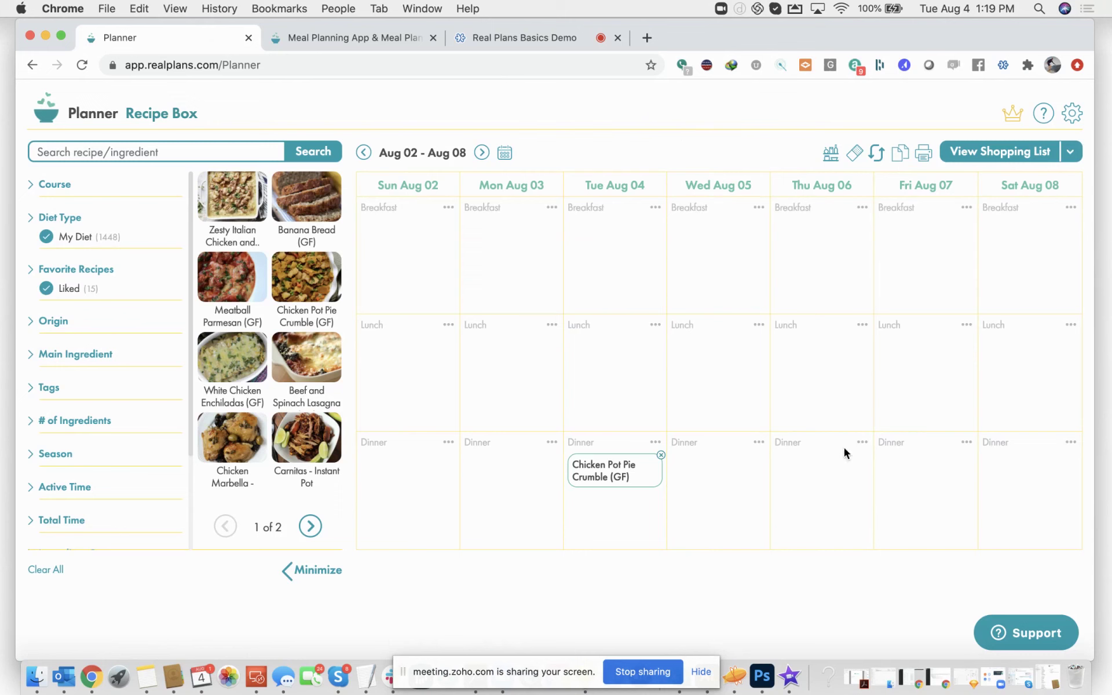
pyautogui.click(162, 154)
pyautogui.write('carrot')
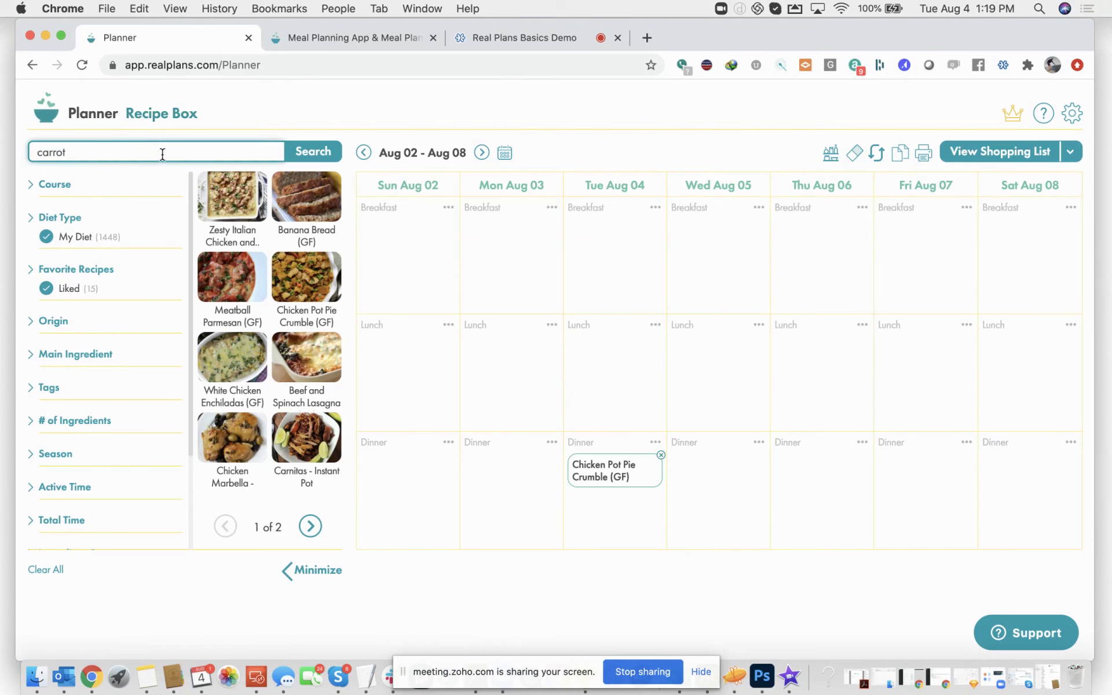
pyautogui.click(46, 288)
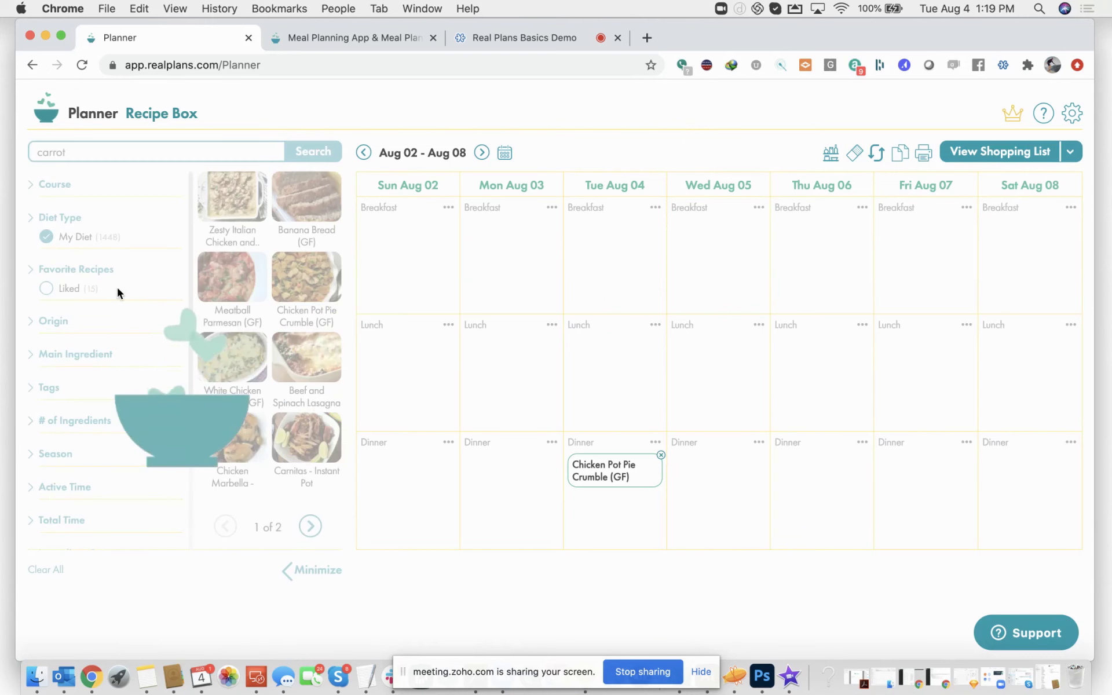
pyautogui.click(306, 154)
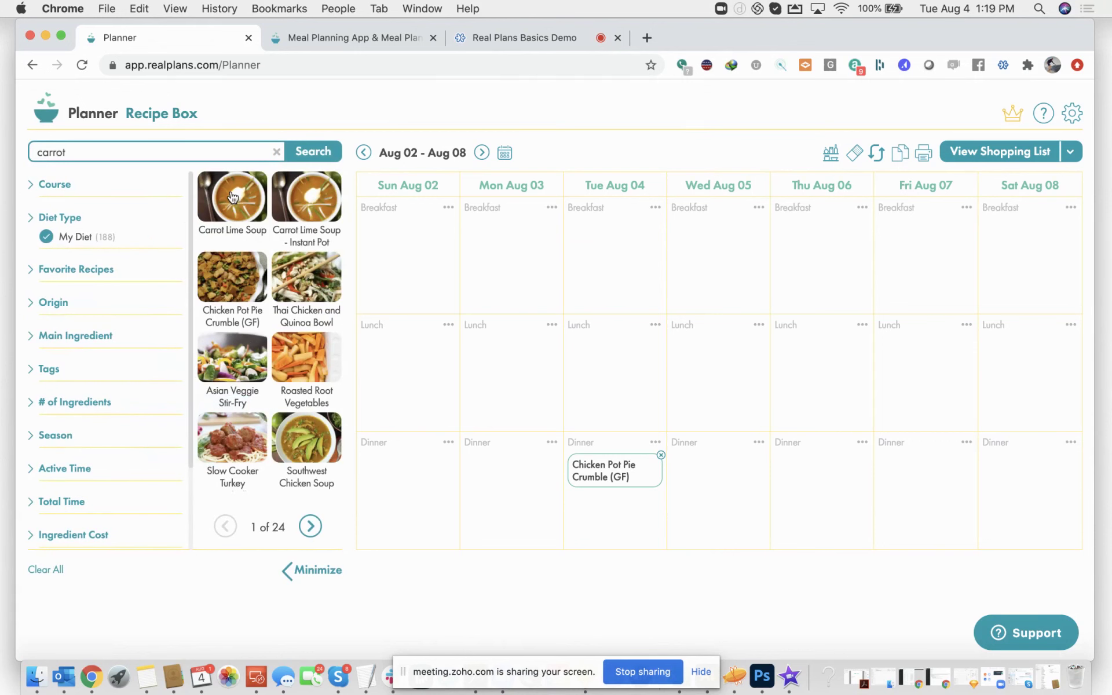
pyautogui.click(33, 185)
pyautogui.click(46, 258)
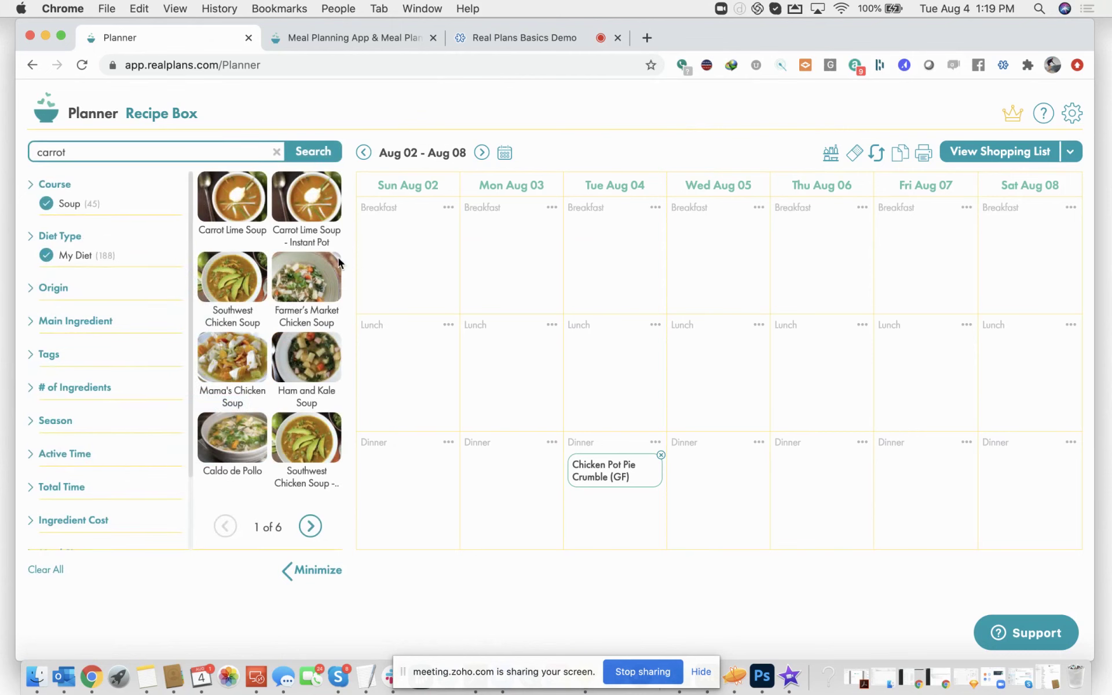
pyautogui.click(316, 151)
# Open the Recipe Box and browse the recipes matching My Diet
pyautogui.click(158, 114)
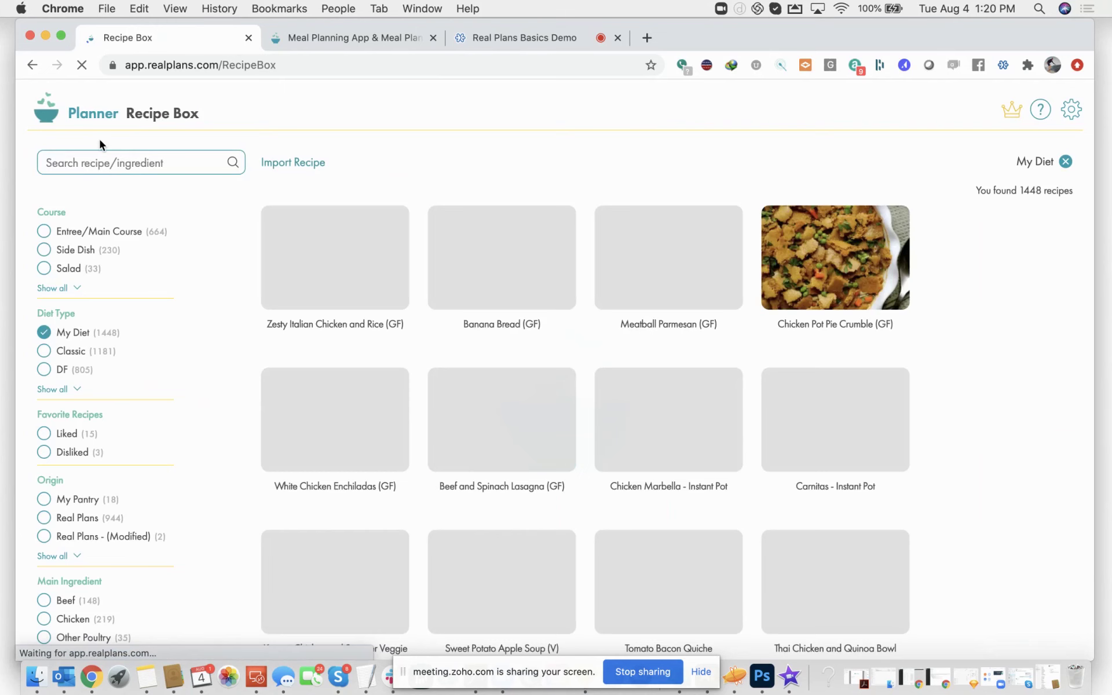
pyautogui.scroll(-10, 1009, 337)
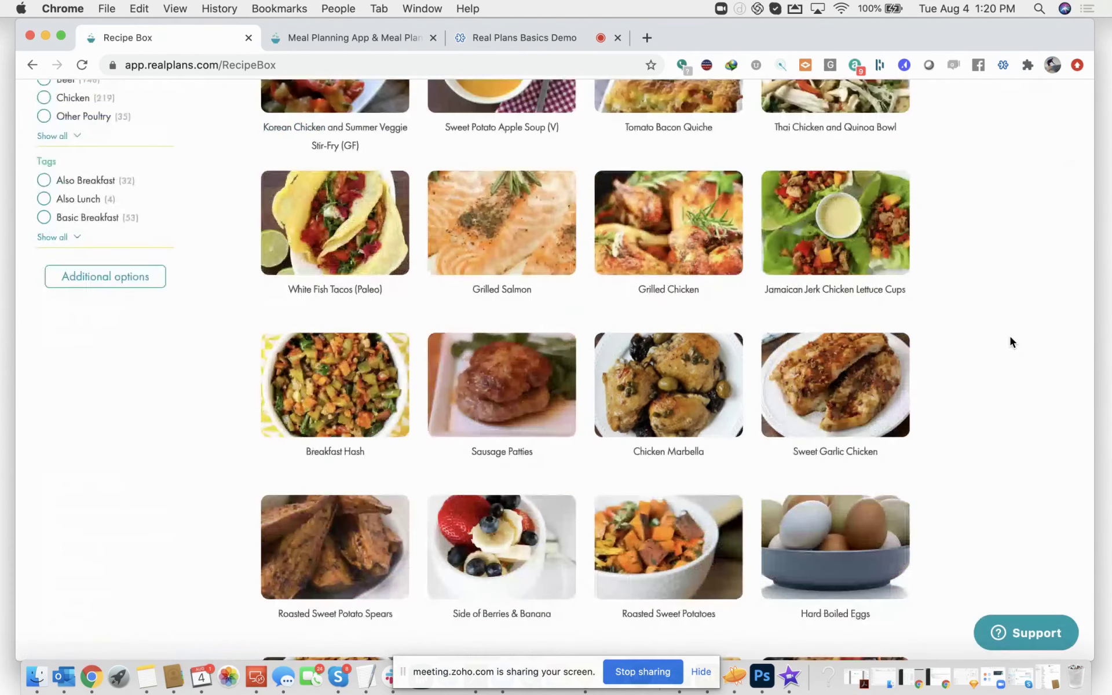
pyautogui.scroll(-3, 1010, 342)
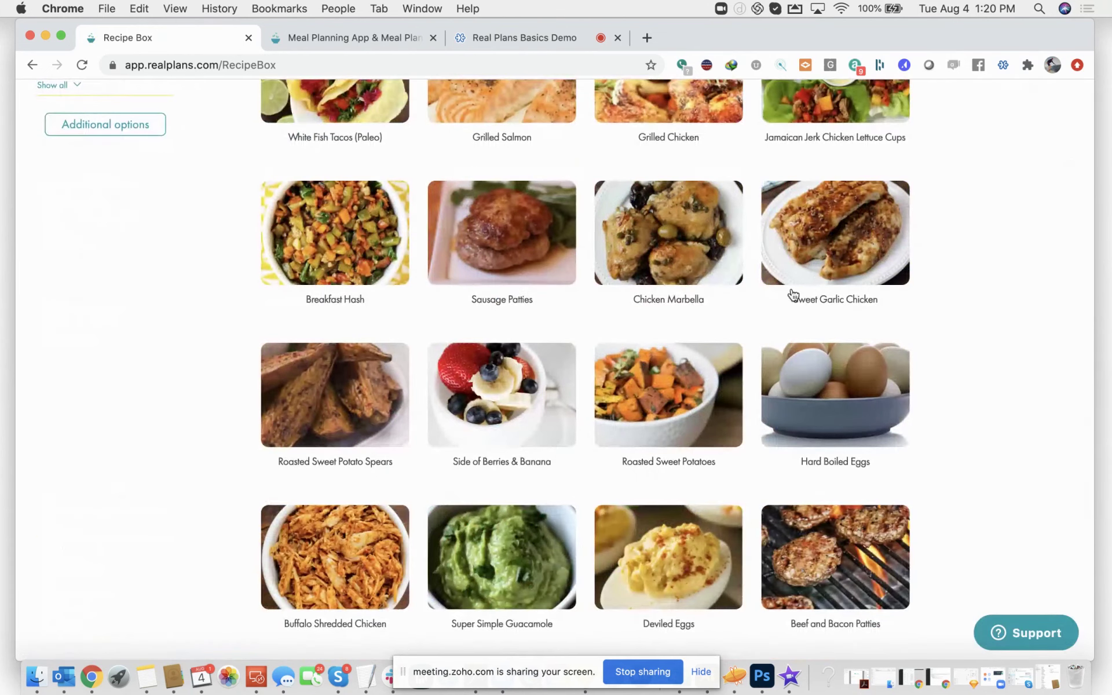
pyautogui.scroll(1, 1024, 355)
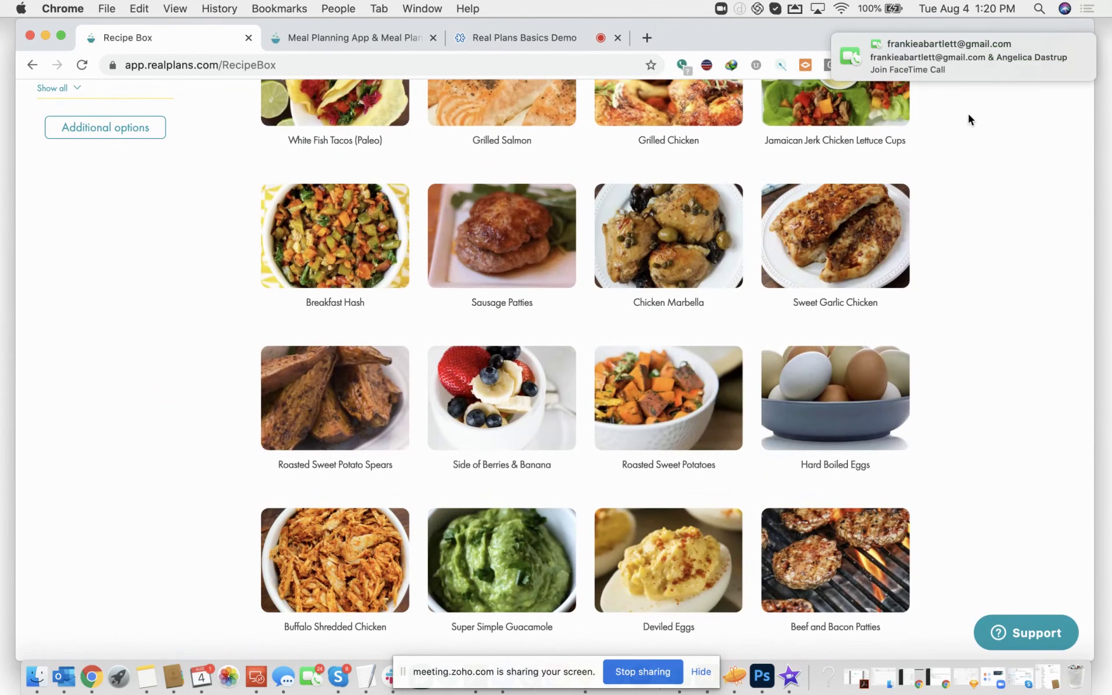
pyautogui.hscroll(-2, 1006, 48)
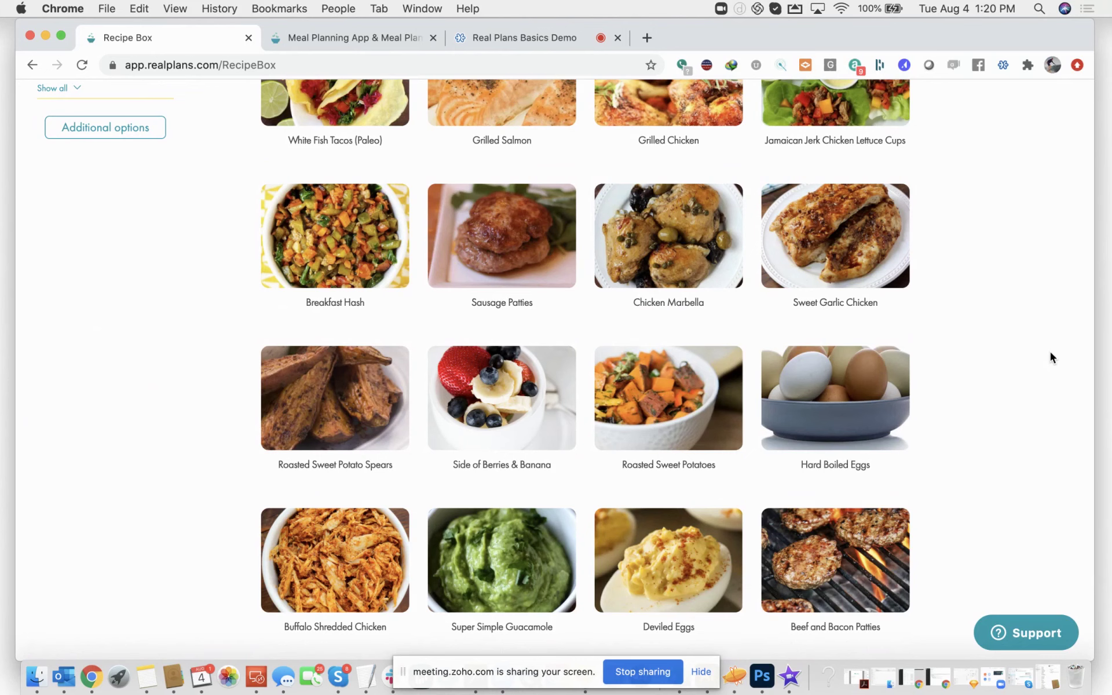
pyautogui.scroll(-5, 1051, 356)
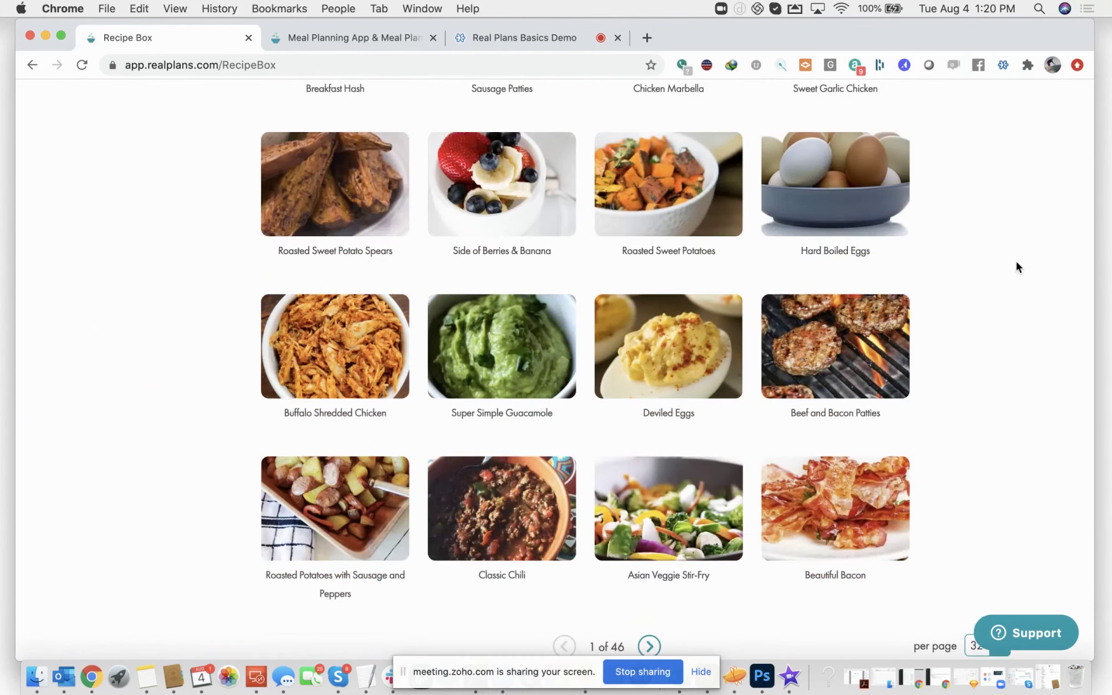
pyautogui.scroll(16, 1015, 260)
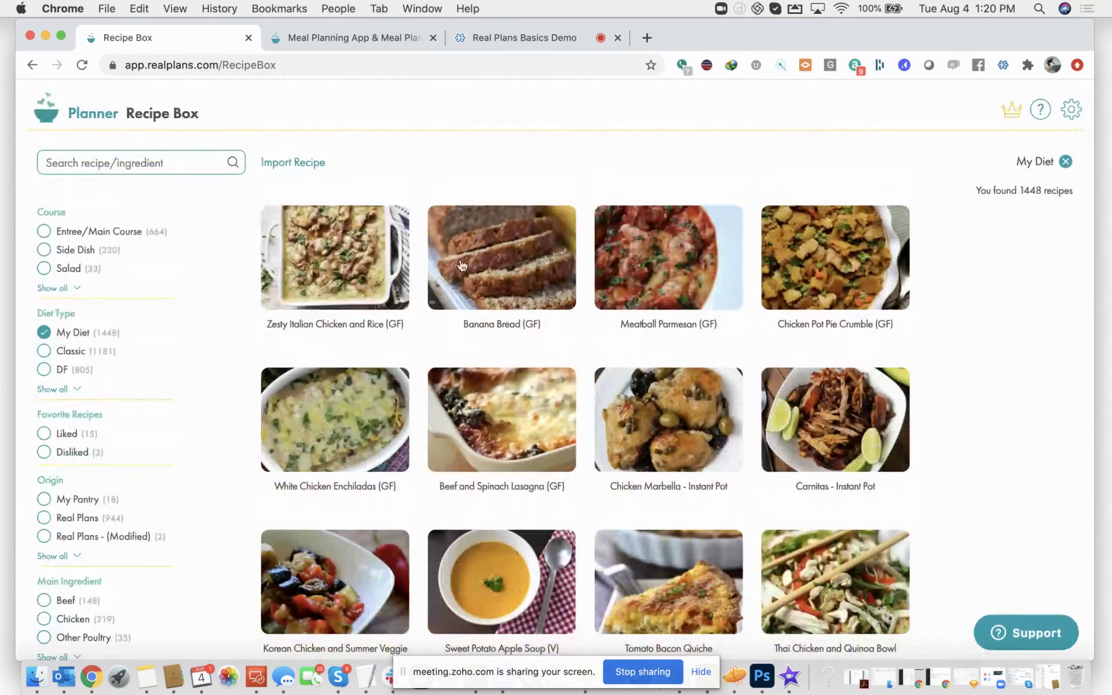
# View the website and manual recipe import forms, cancel both without importing, and return to the planner
pyautogui.click(293, 164)
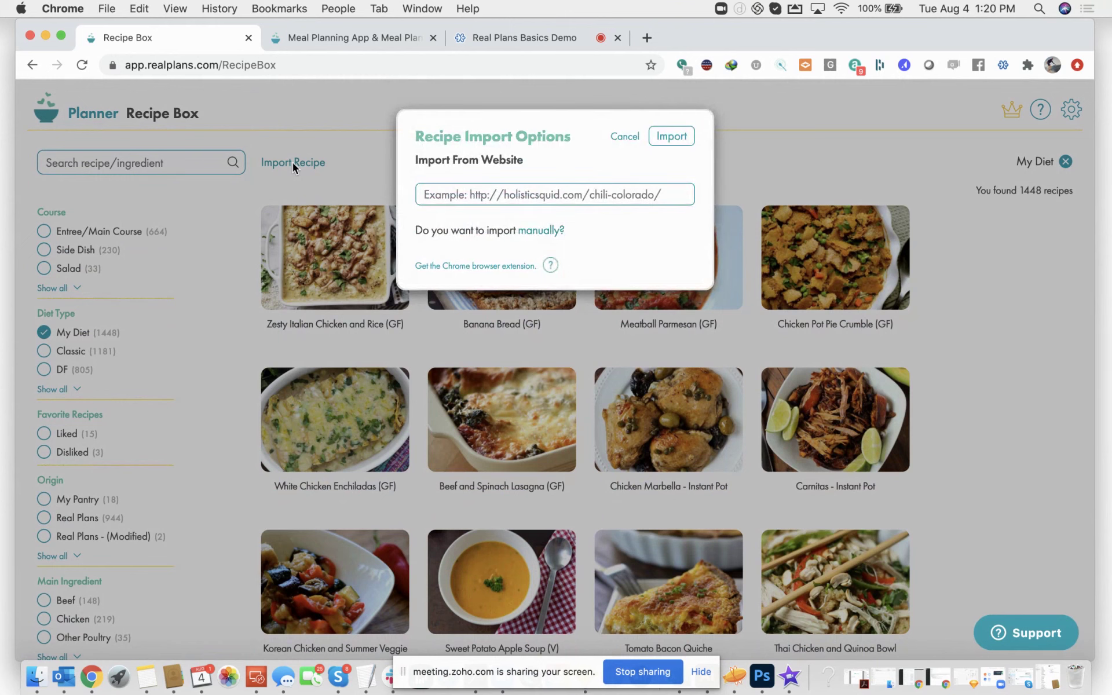
pyautogui.click(544, 196)
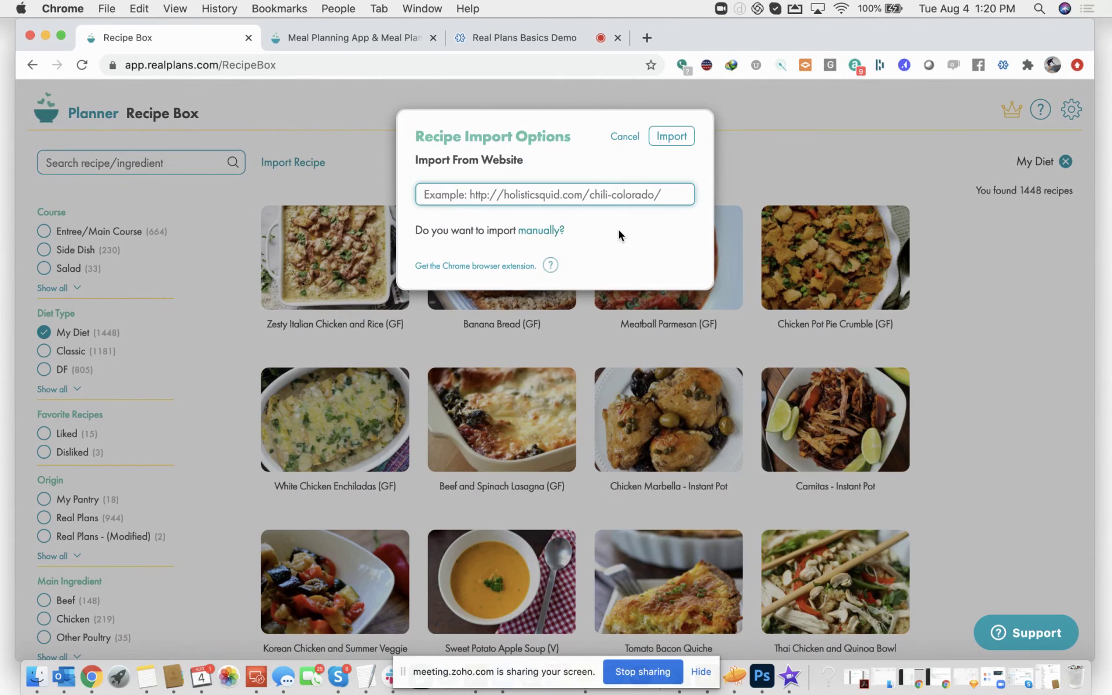
pyautogui.click(541, 232)
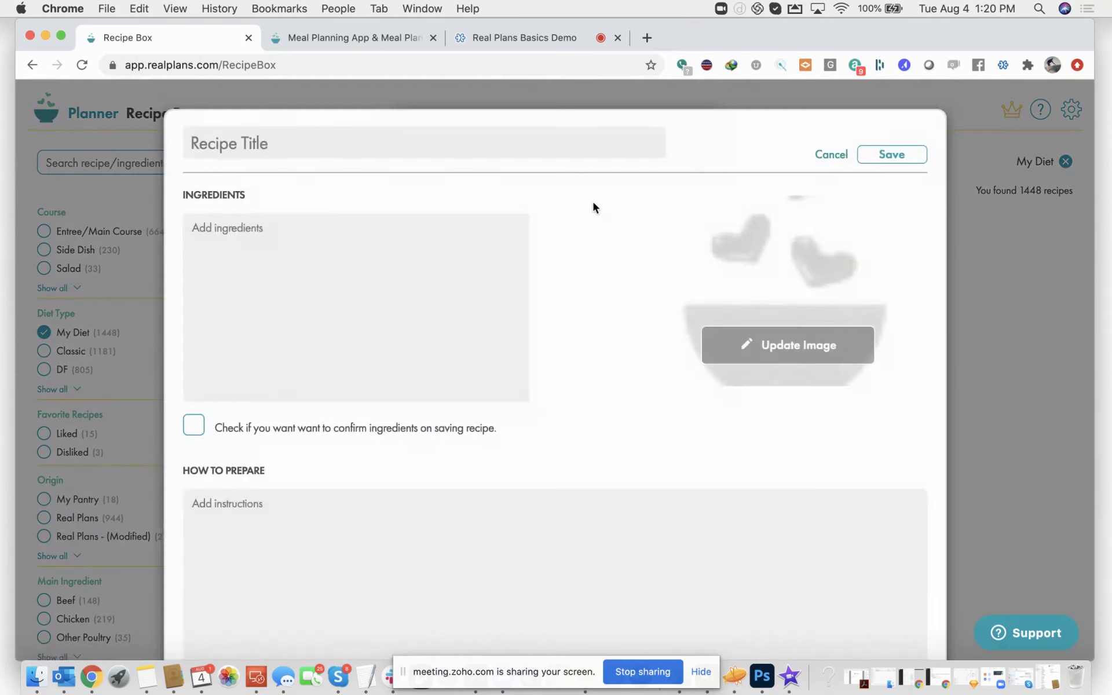
pyautogui.click(832, 155)
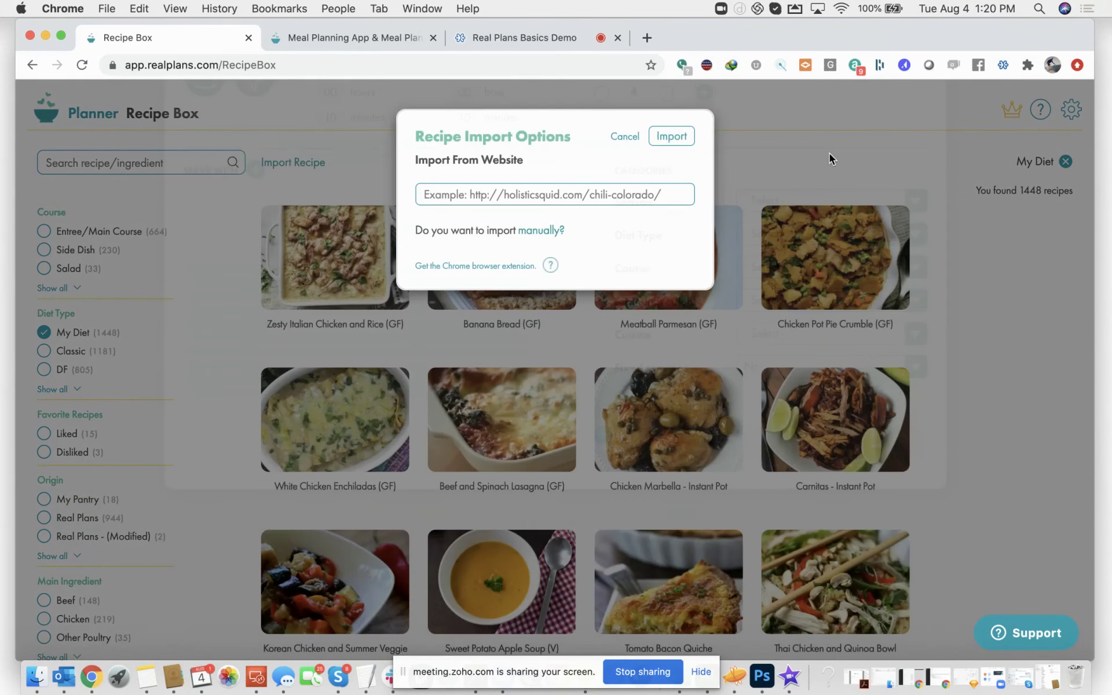
pyautogui.click(624, 136)
pyautogui.click(85, 118)
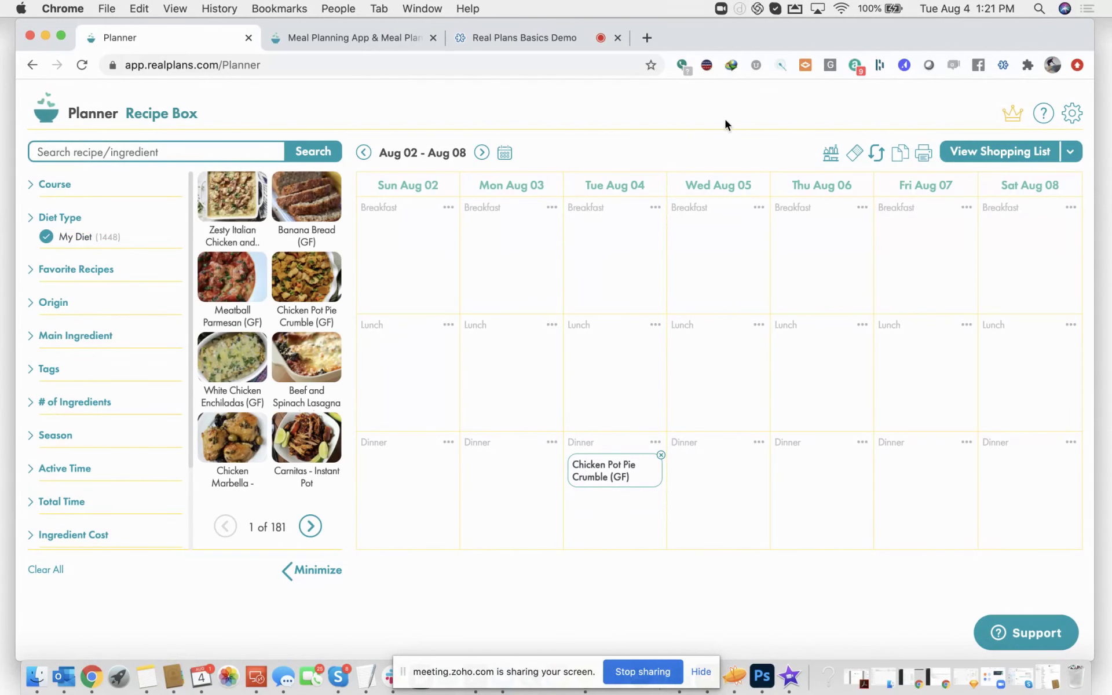
# Turn on the Whole30 functions in the meal plan's advanced settings and accept the Macro Tracker notice
pyautogui.click(1074, 120)
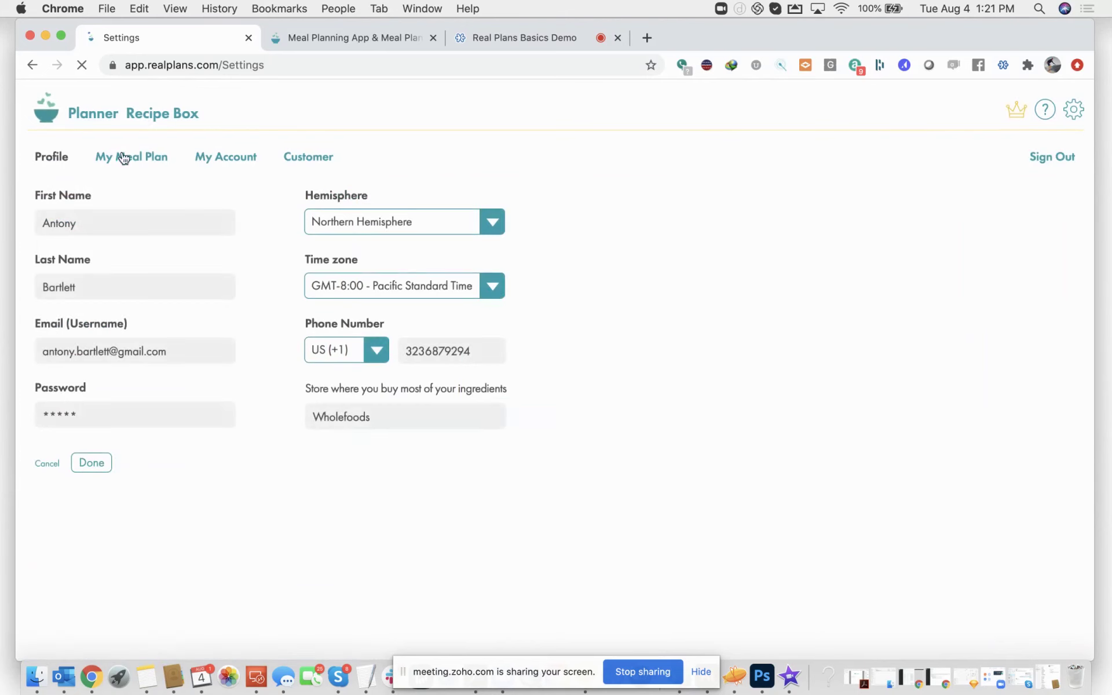
pyautogui.click(122, 155)
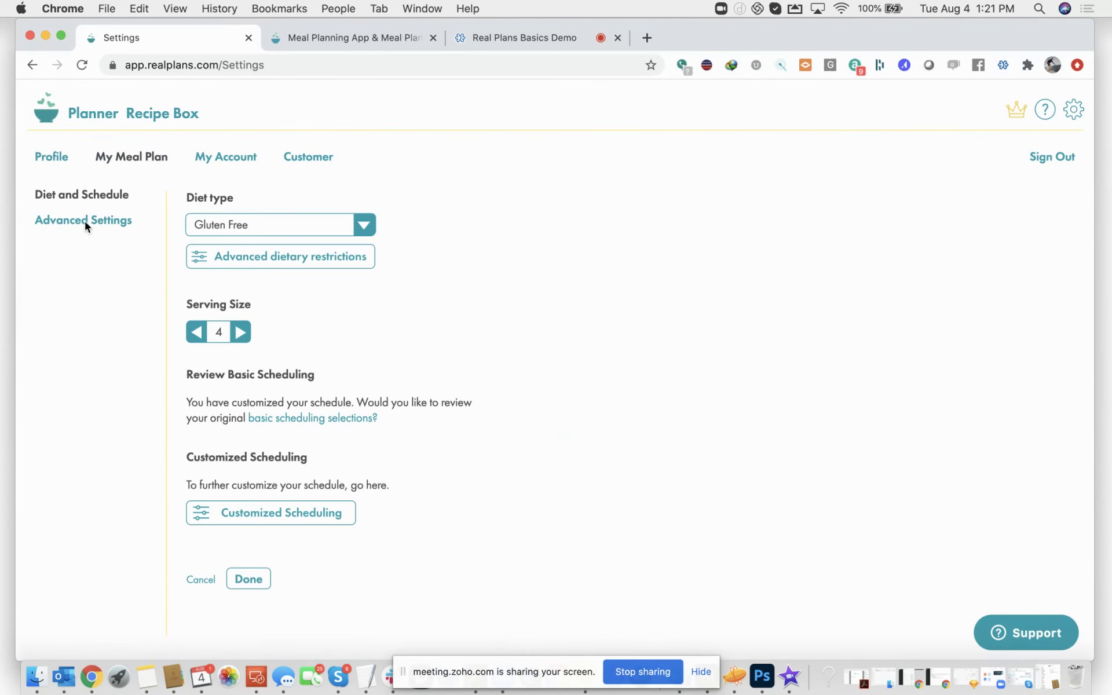
pyautogui.click(86, 226)
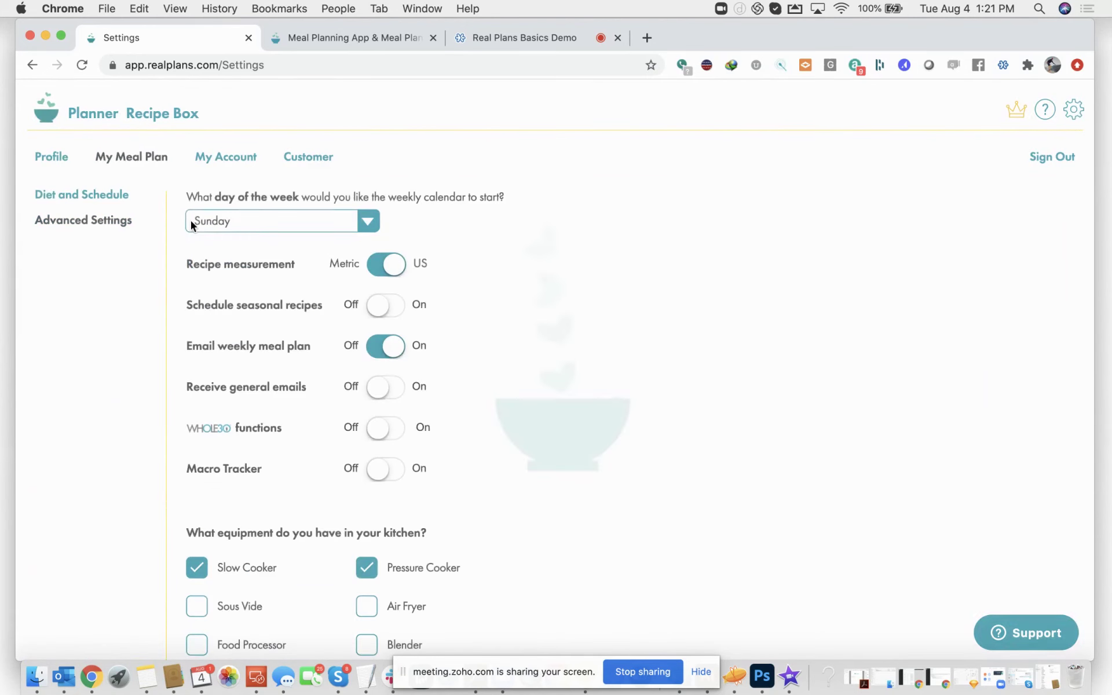
pyautogui.click(392, 428)
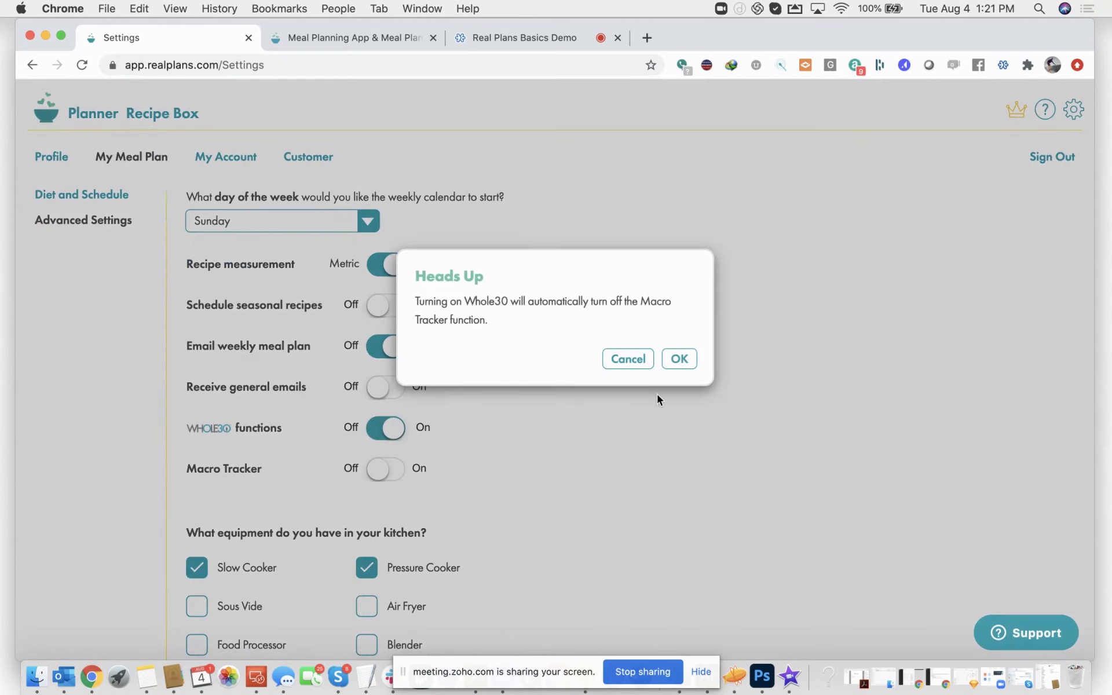
pyautogui.click(694, 361)
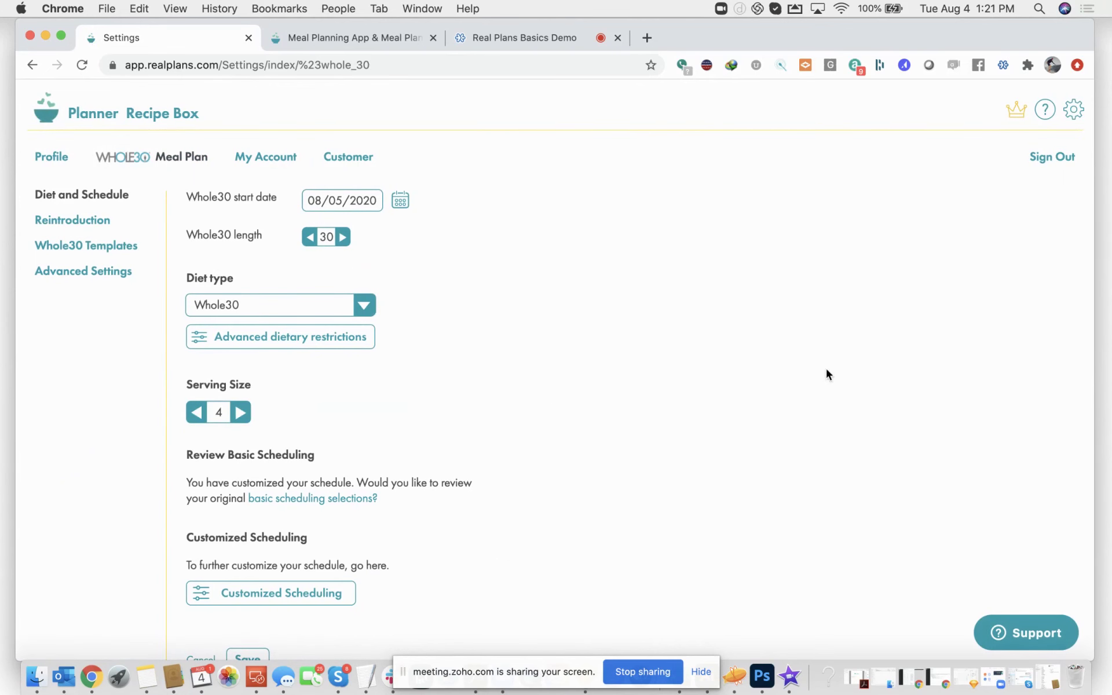
# Check the Whole30 start date calendar and the advanced dietary restrictions, including the excluded ingredients, and cancel without changes
pyautogui.click(396, 202)
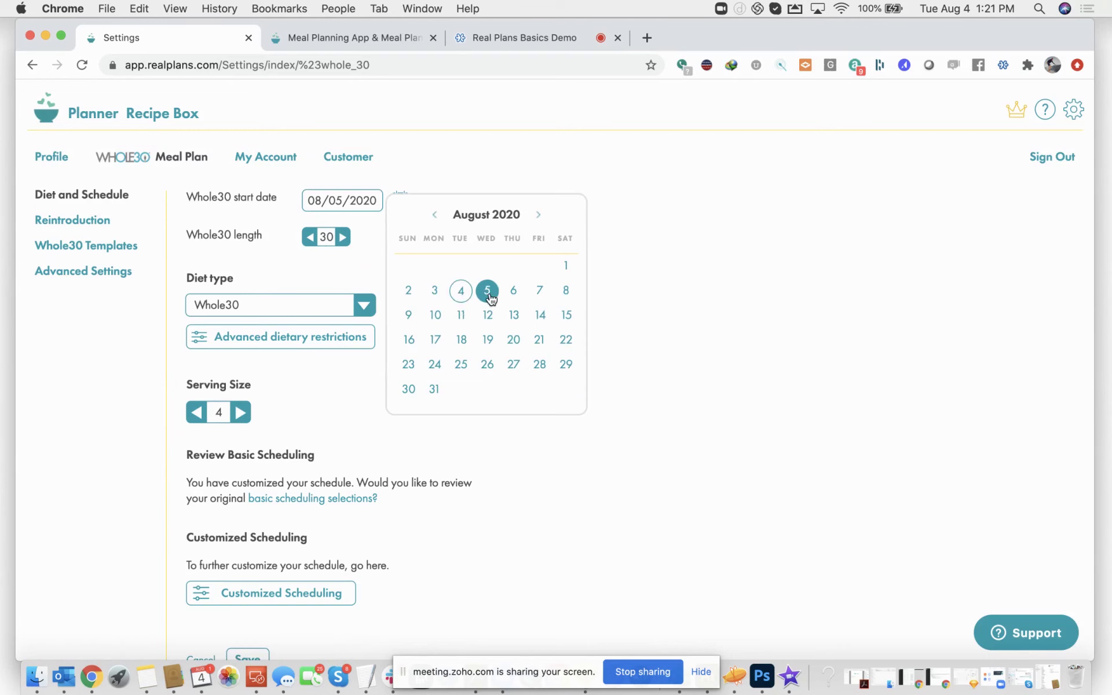
pyautogui.click(112, 191)
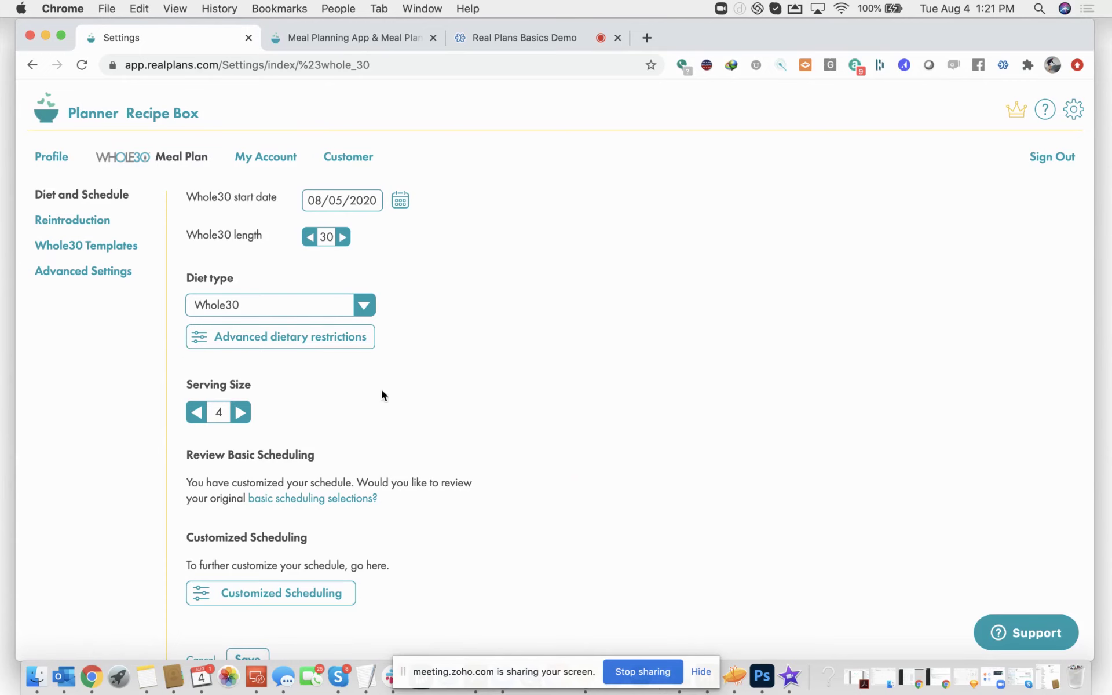
pyautogui.click(310, 335)
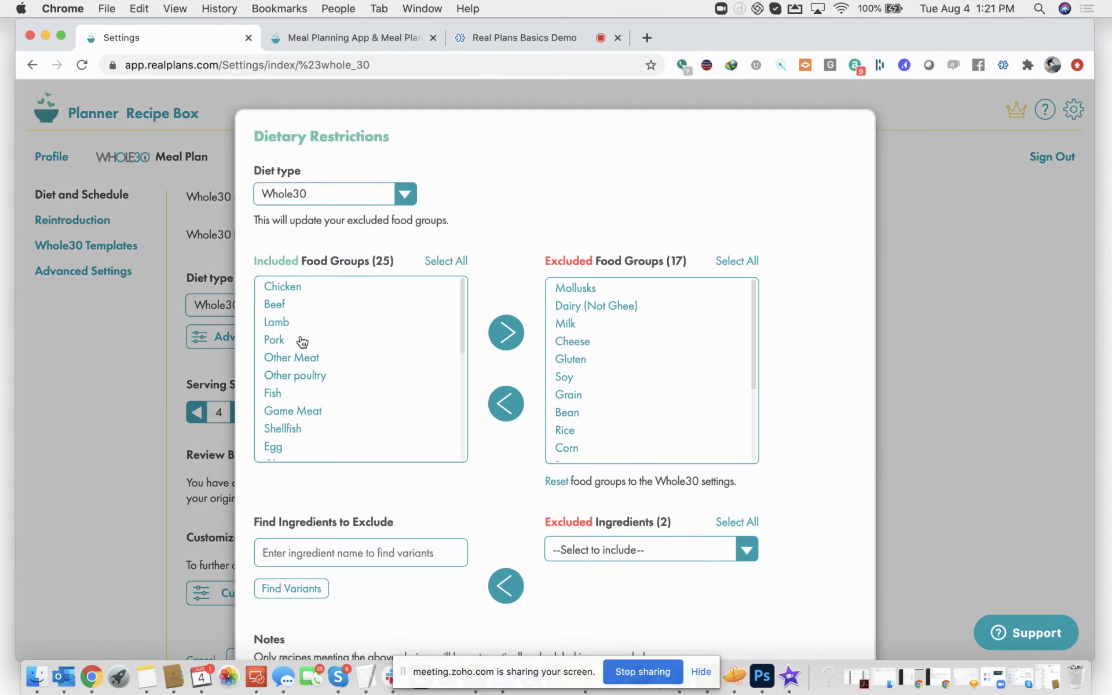
pyautogui.click(747, 548)
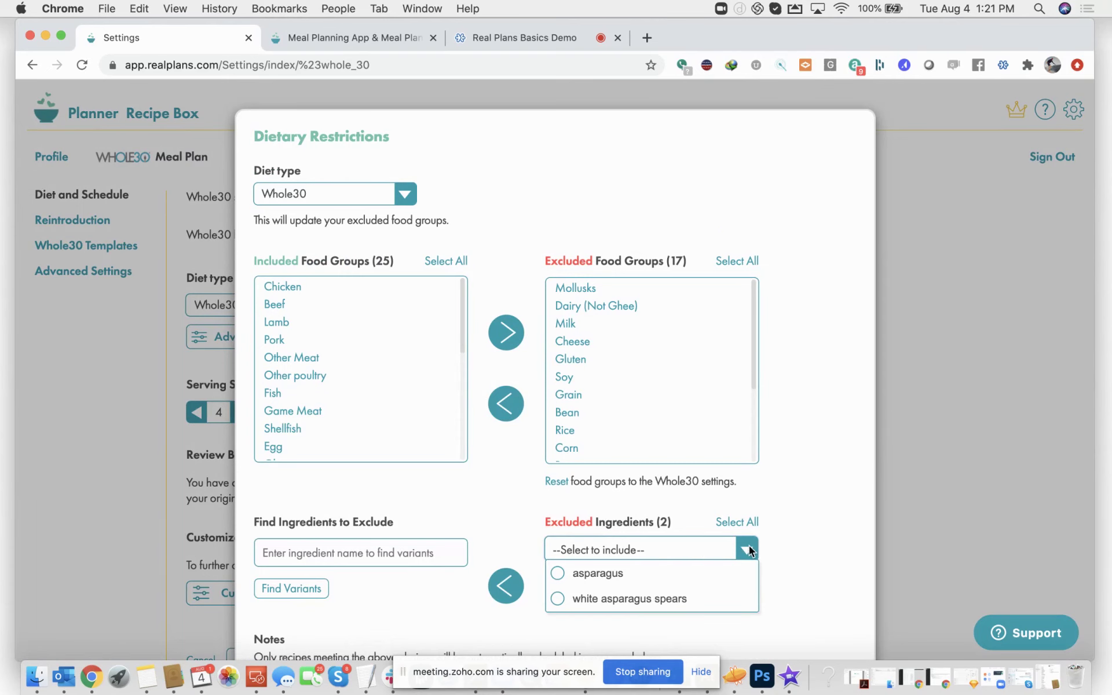
pyautogui.click(796, 484)
pyautogui.scroll(-3, 797, 479)
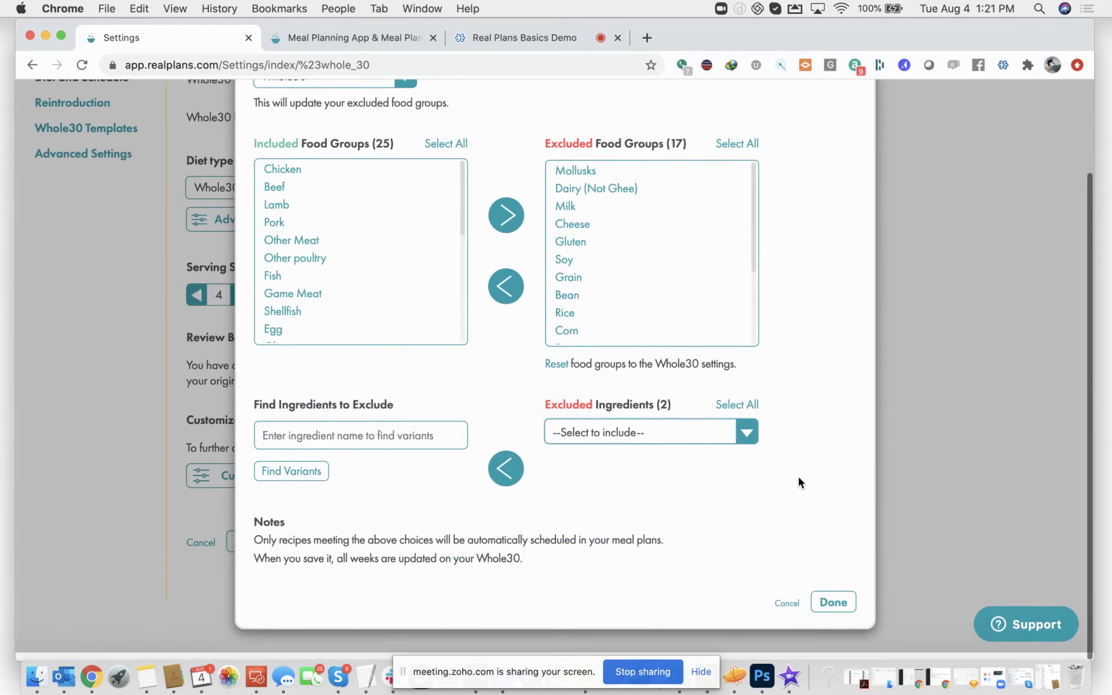
pyautogui.click(788, 612)
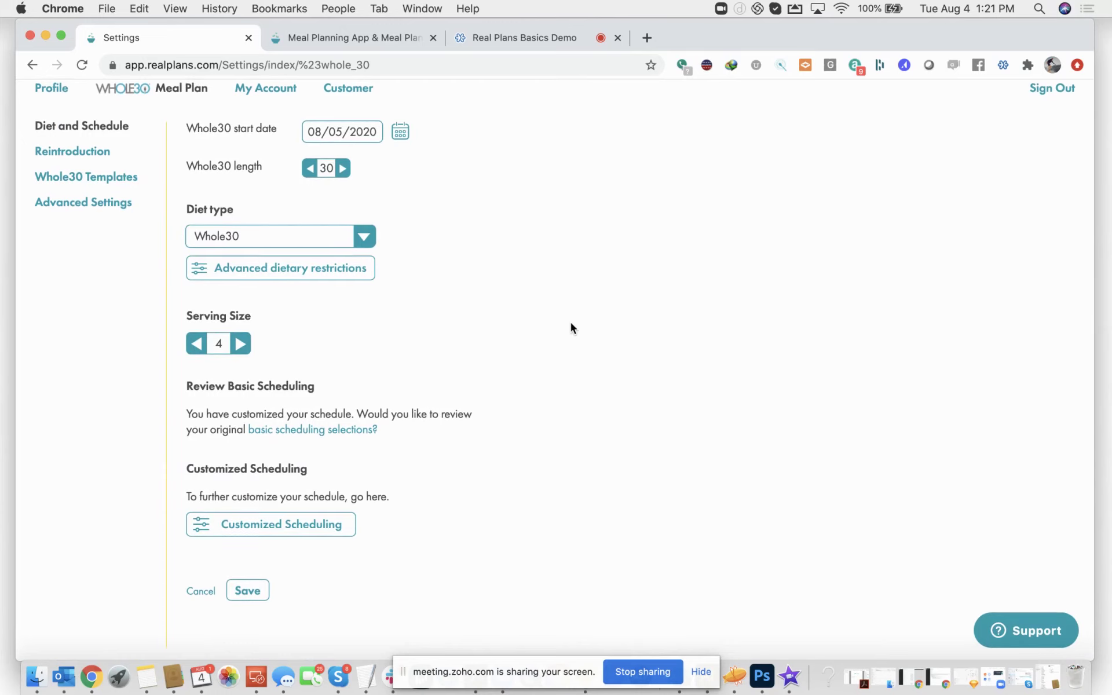
# Save the Whole30 settings, overwriting the entire meal plan, and view the planner's week of Aug 09 - Aug 15
pyautogui.scroll(2, 334, 173)
pyautogui.scroll(-2, 422, 478)
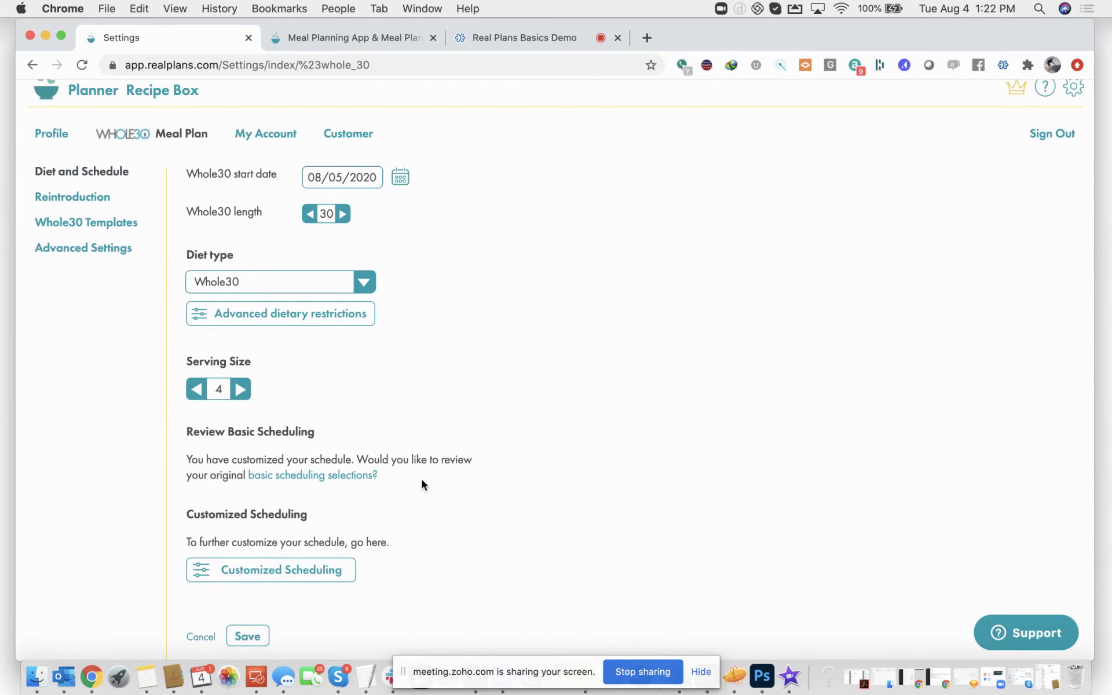
pyautogui.click(265, 599)
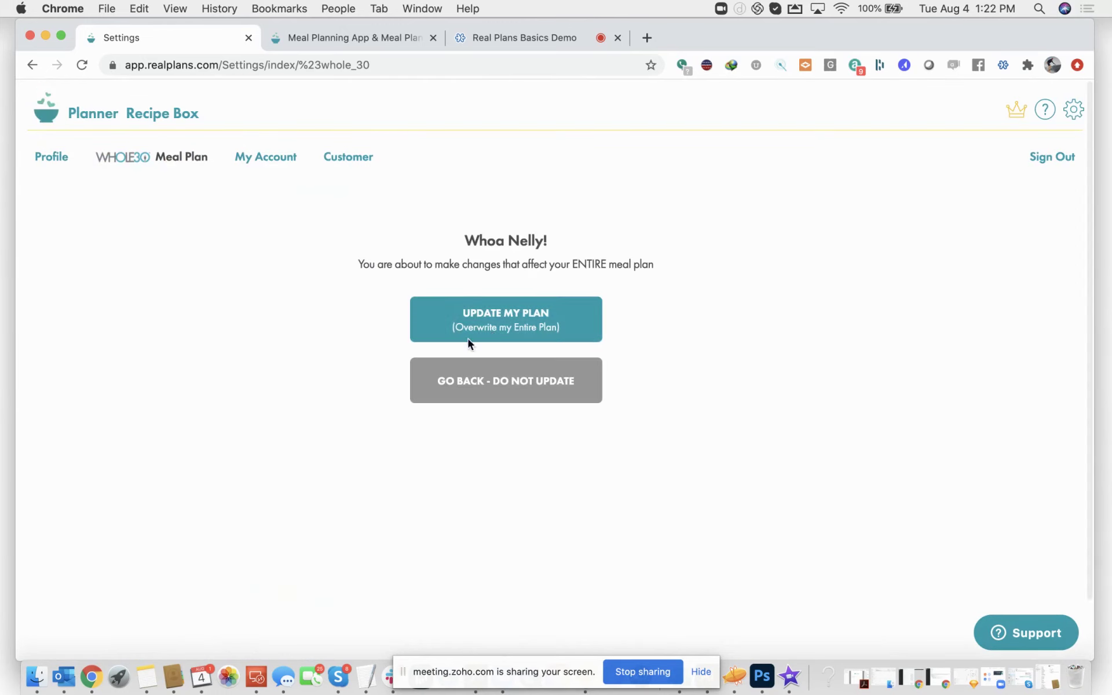
pyautogui.click(495, 327)
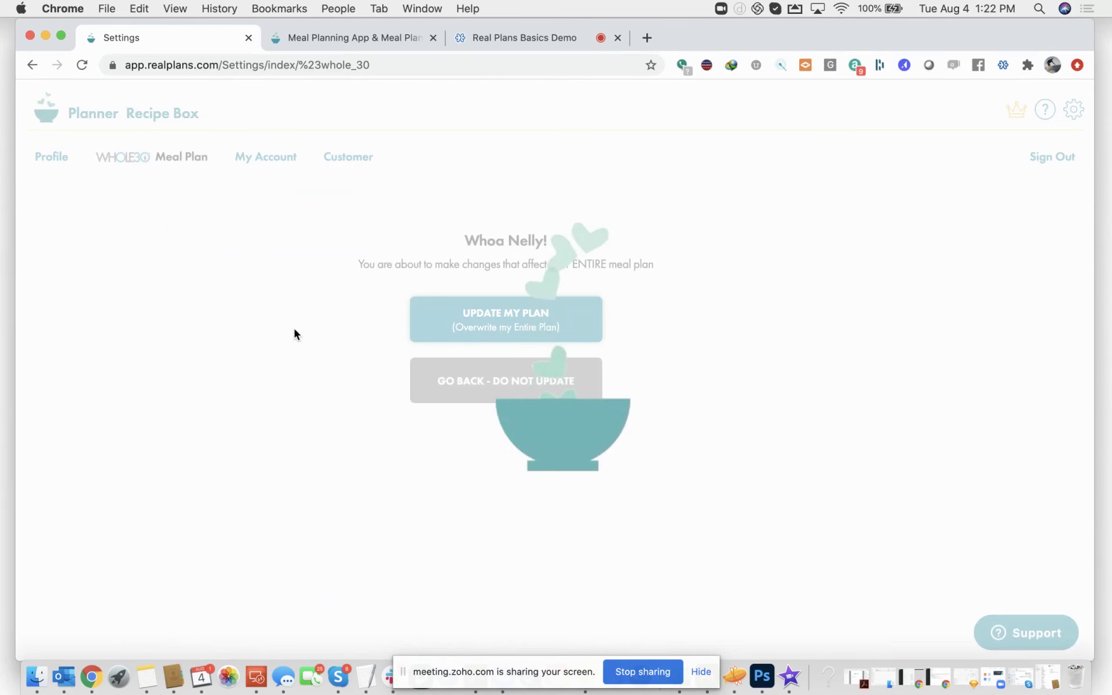
pyautogui.click(497, 304)
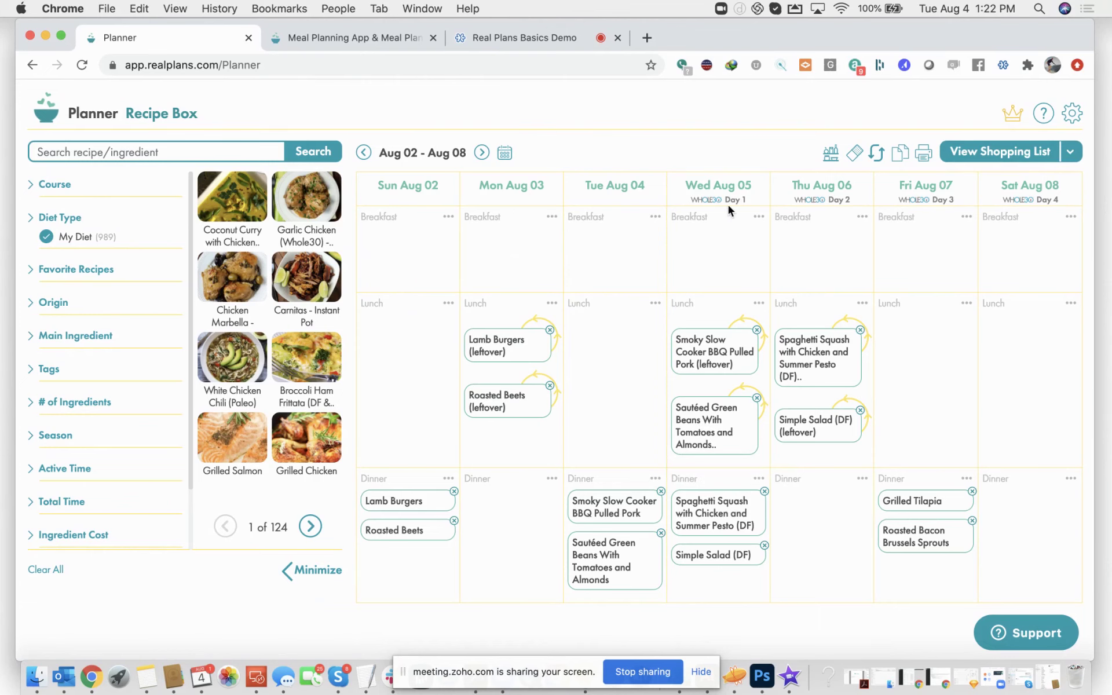
pyautogui.click(481, 152)
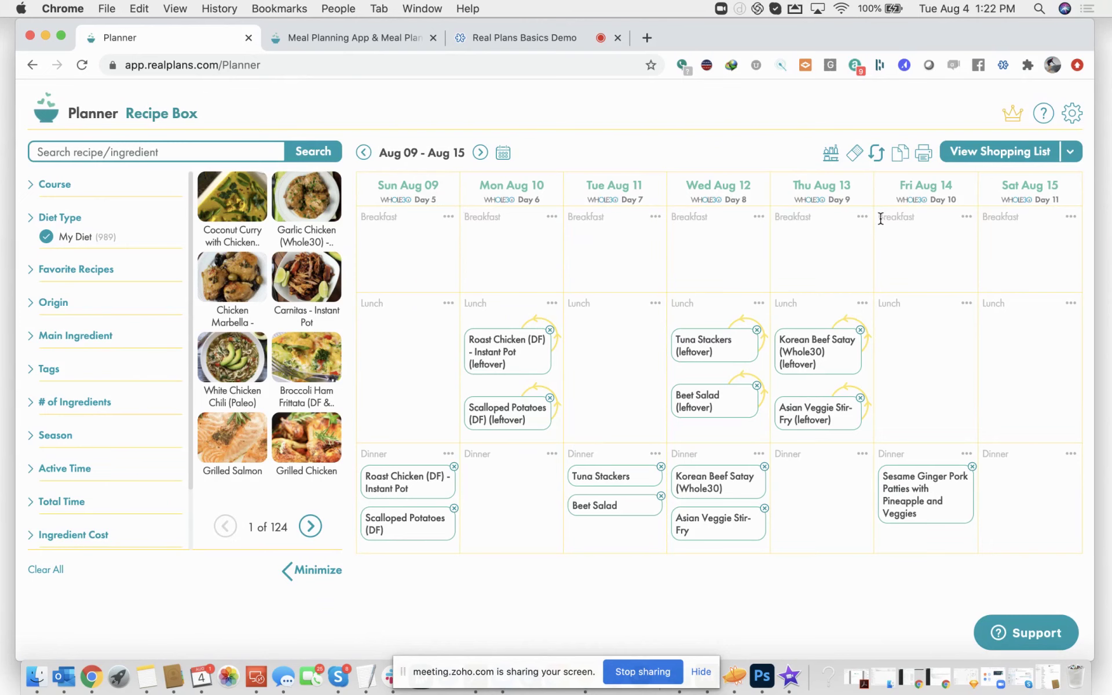
# Apply the Quick and Easy Whole30 template to the meal plan from 08/05/2020, overwriting the existing plan
pyautogui.click(1076, 118)
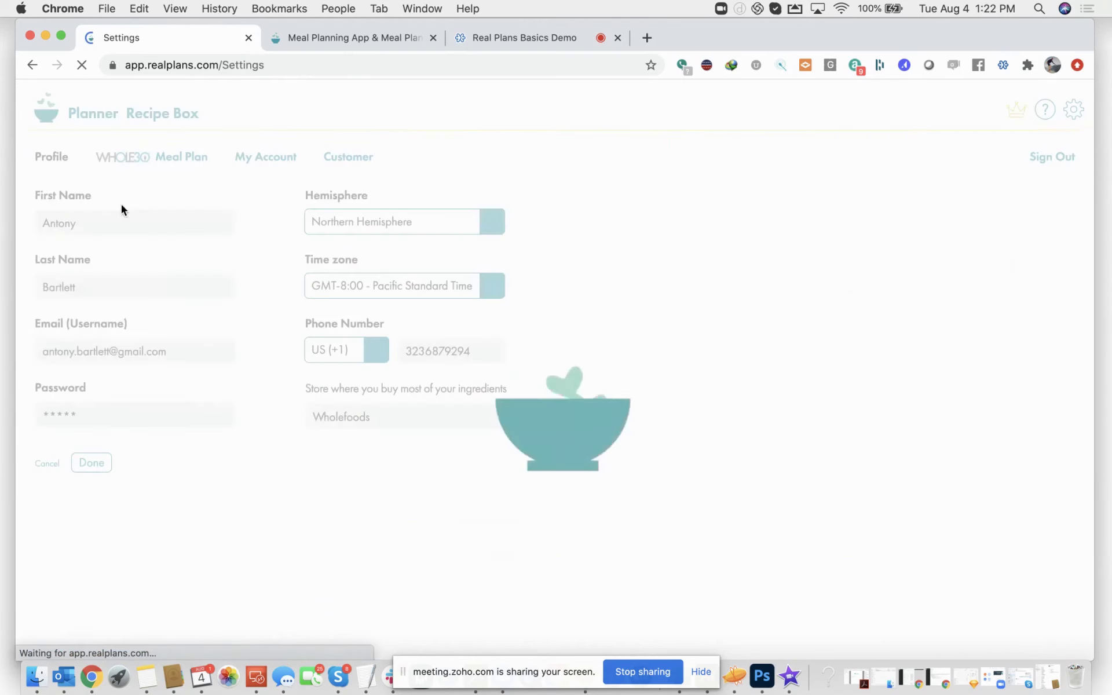
pyautogui.click(162, 157)
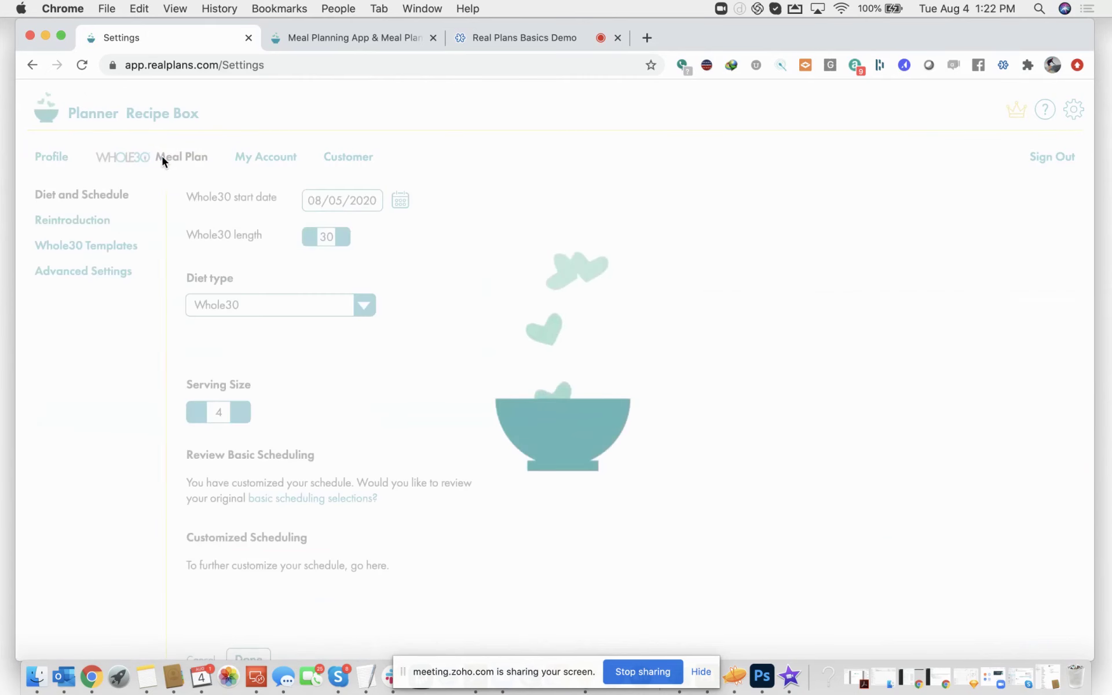
pyautogui.click(102, 255)
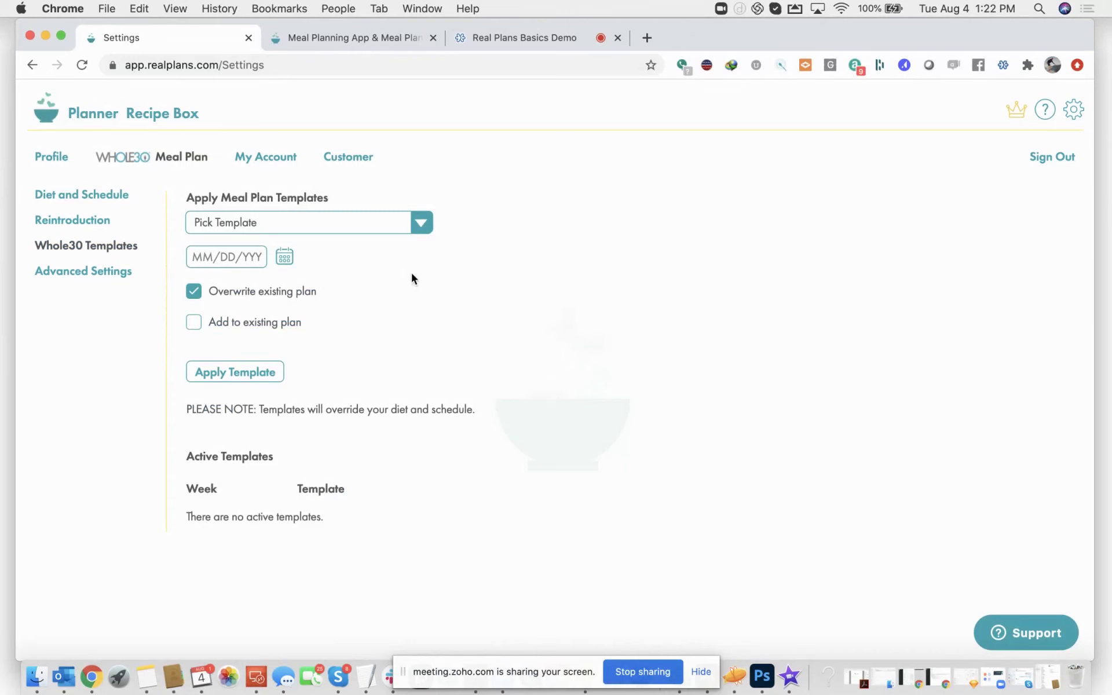
pyautogui.click(428, 224)
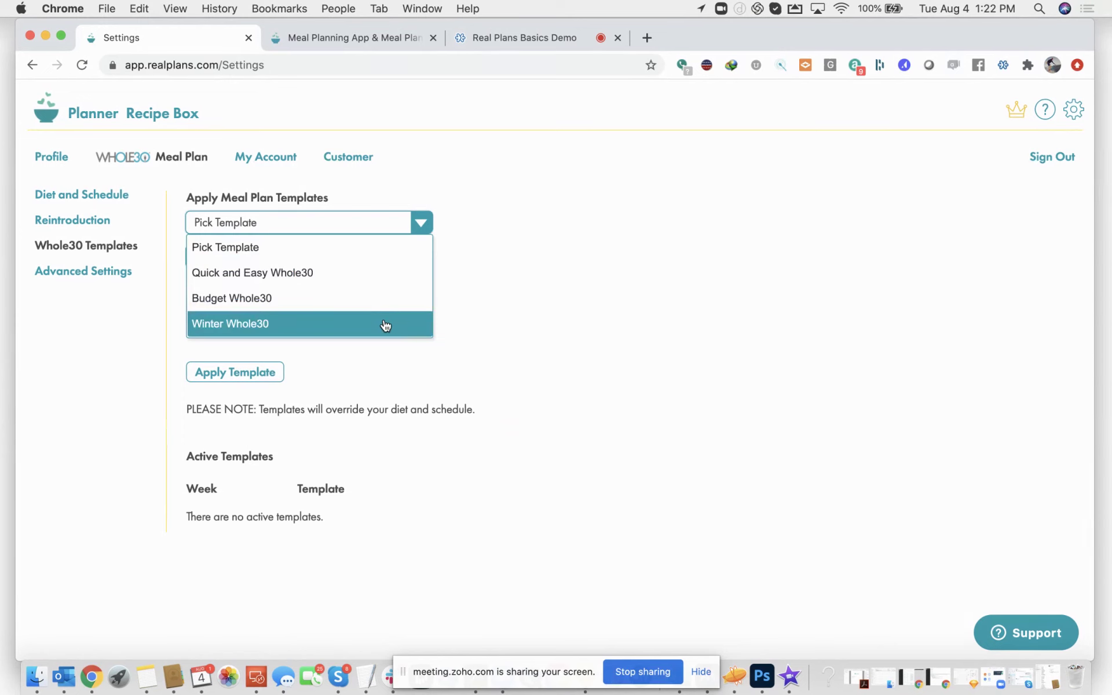
pyautogui.click(363, 276)
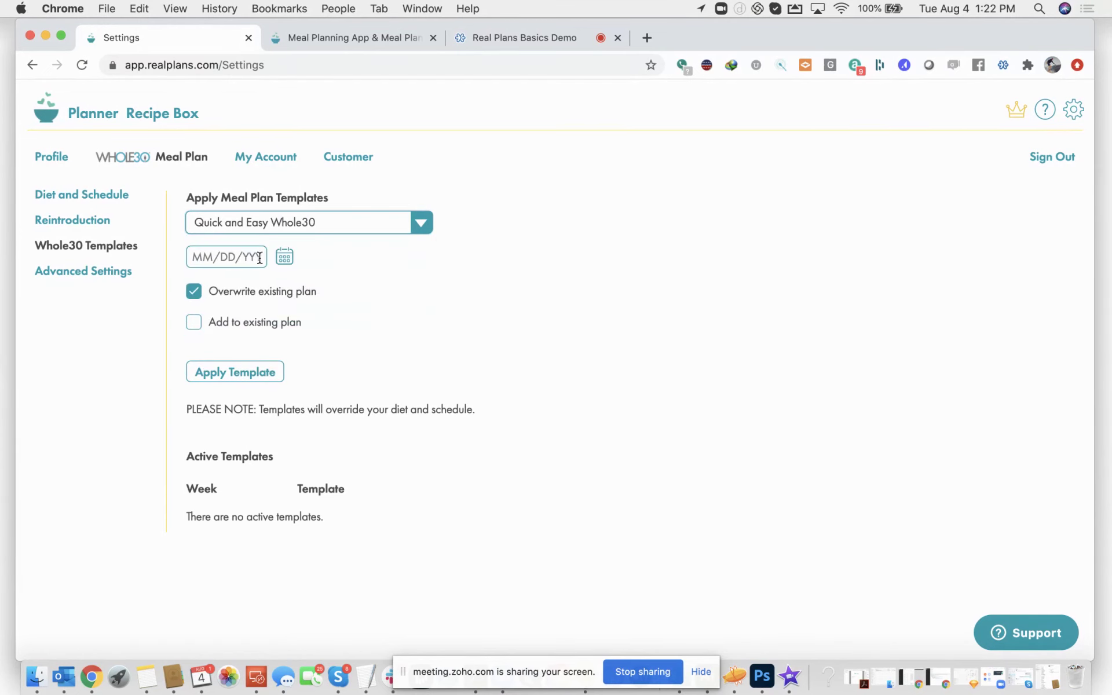
pyautogui.click(280, 255)
pyautogui.click(369, 343)
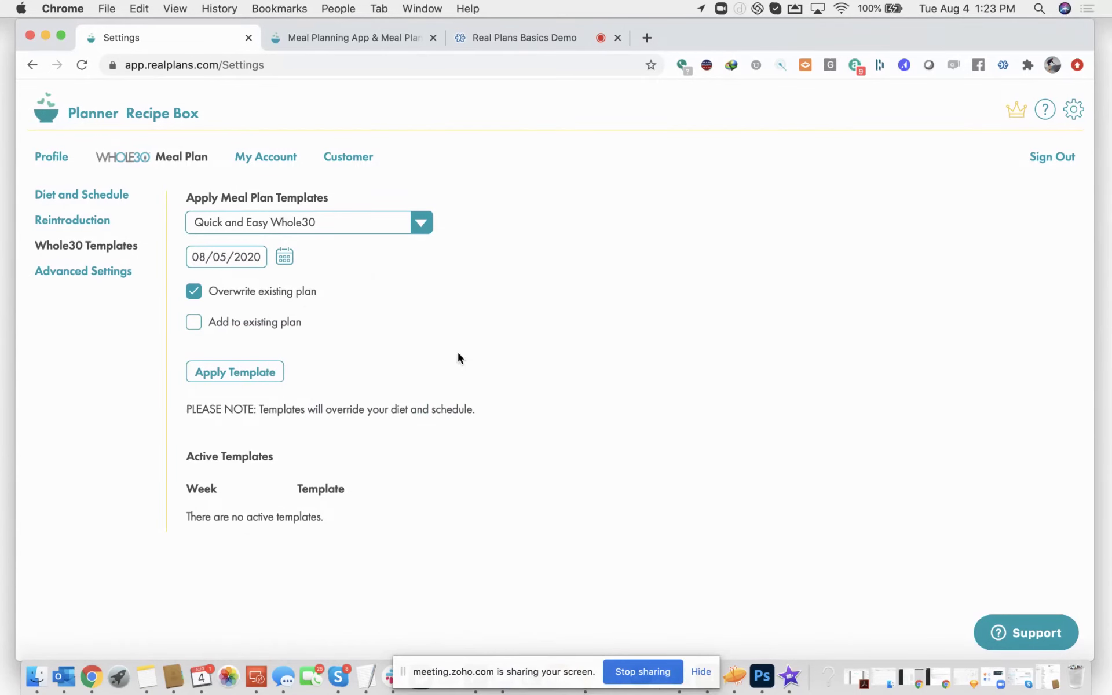
pyautogui.click(247, 378)
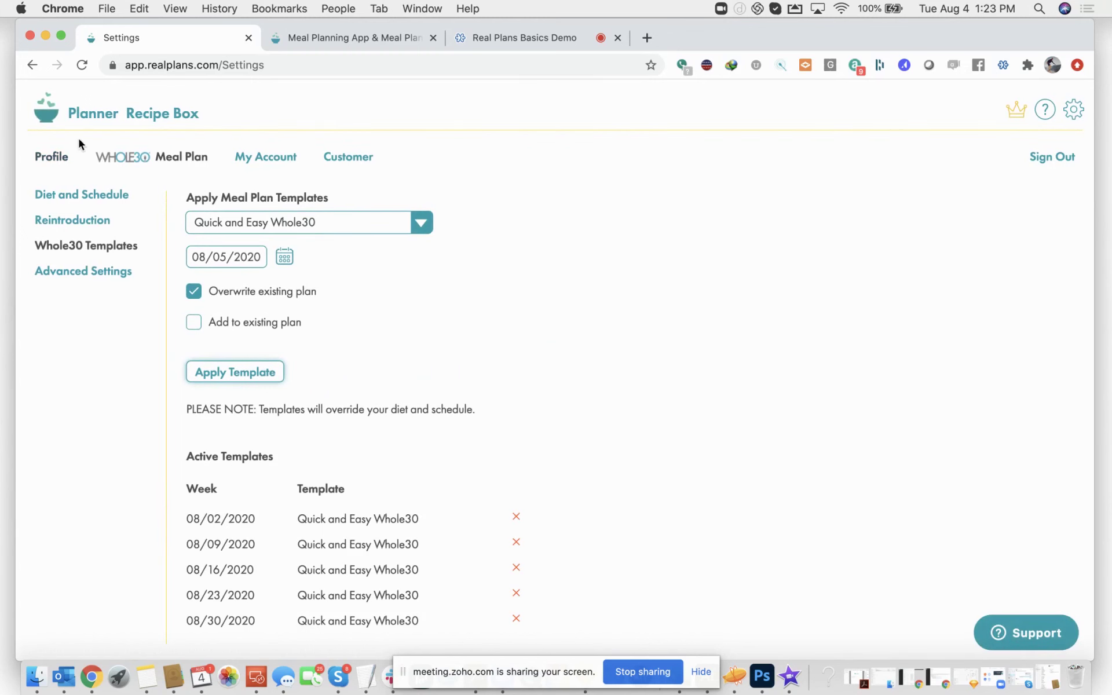
# Return to the planner and look over the templated breakfasts, lunches and dinners for Aug 02 - Aug 08
pyautogui.click(99, 113)
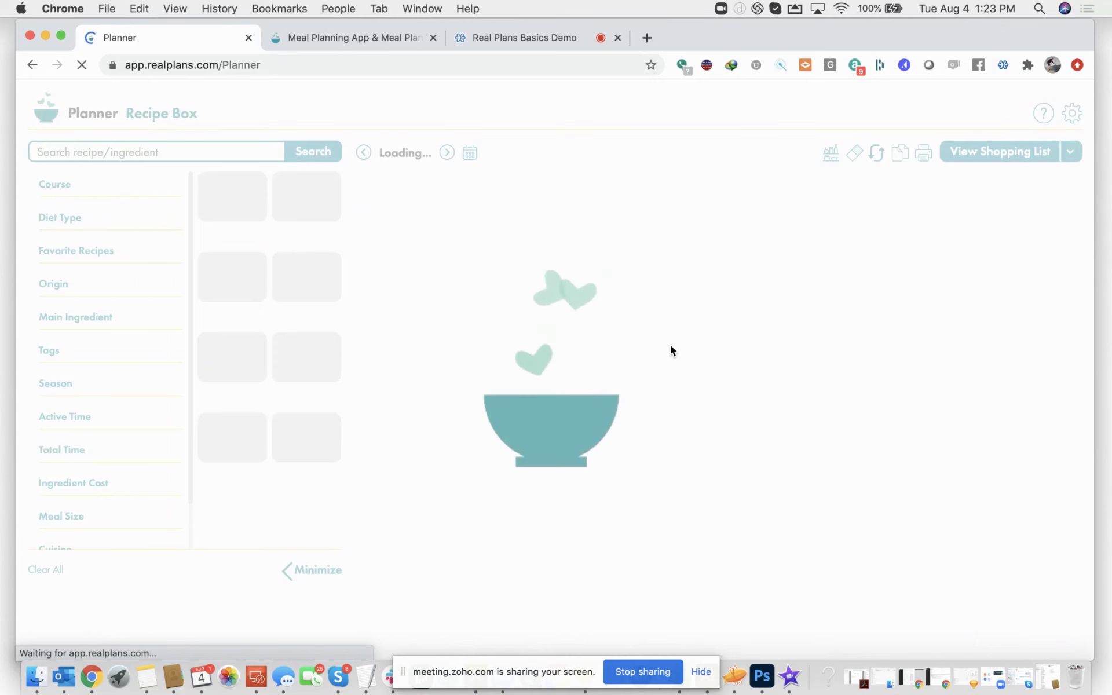
pyautogui.scroll(-3, 826, 412)
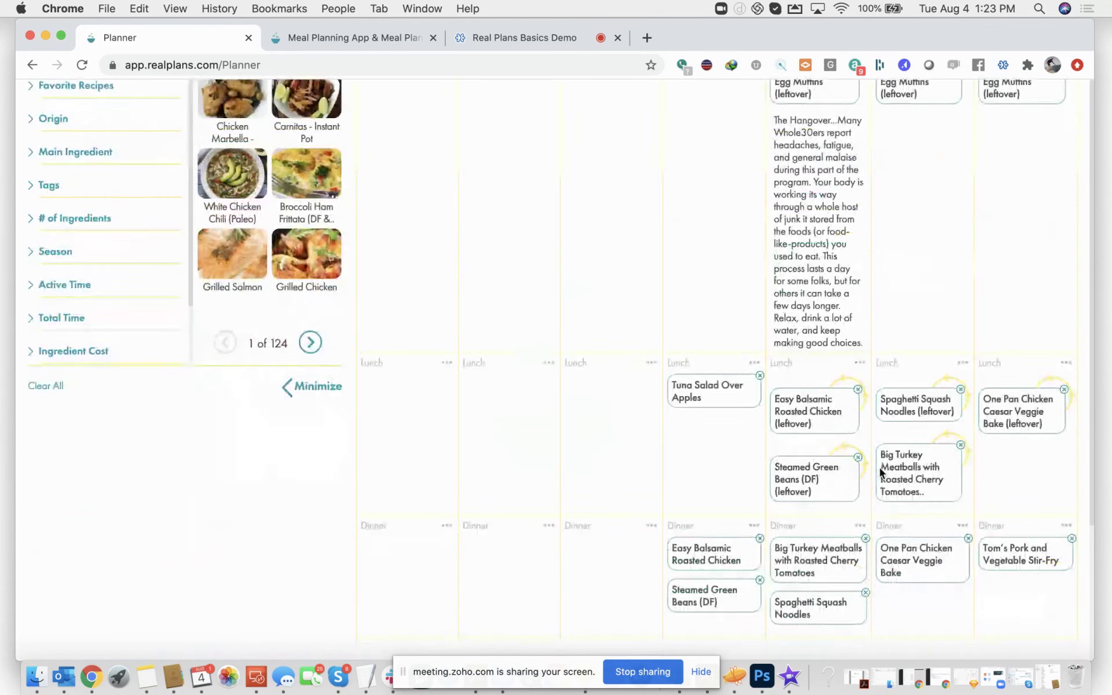
pyautogui.scroll(3, 942, 281)
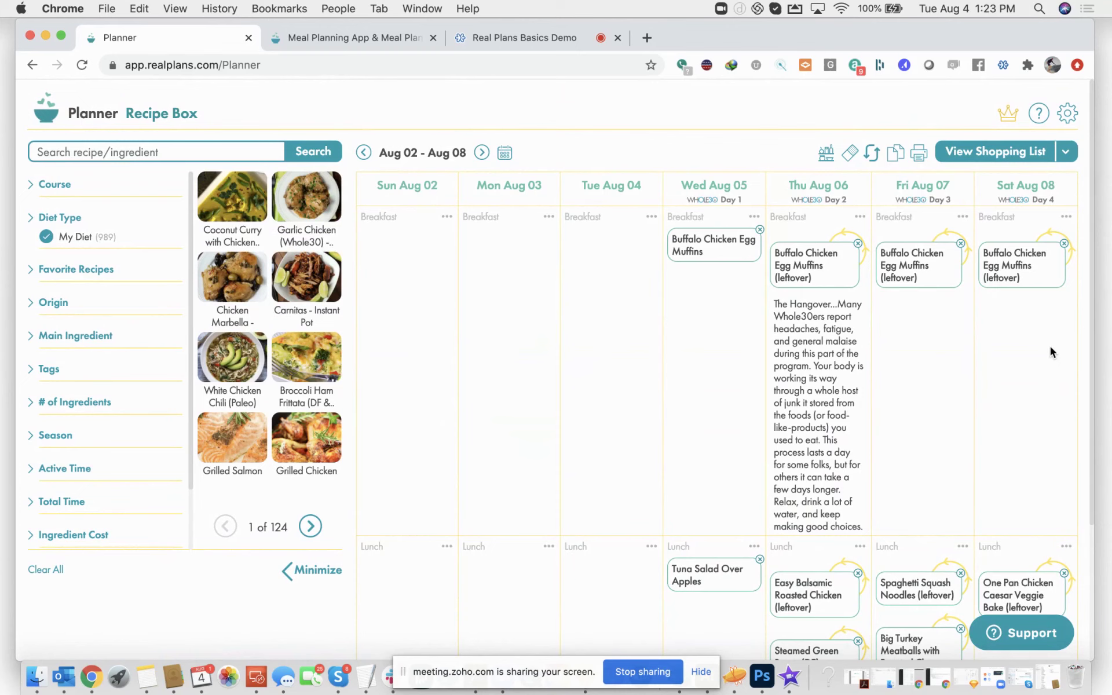
# Examine the Whole30 reintroduction schedule and the day choices for a new introduction, and go back to the planner without changes
pyautogui.click(1066, 119)
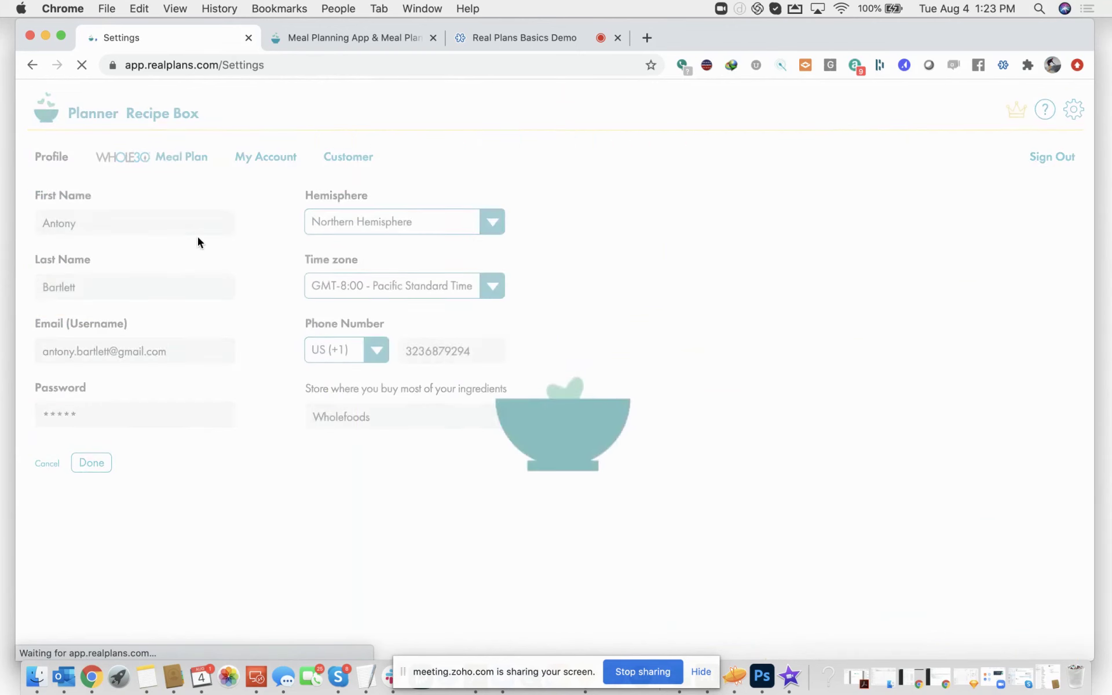
pyautogui.click(162, 161)
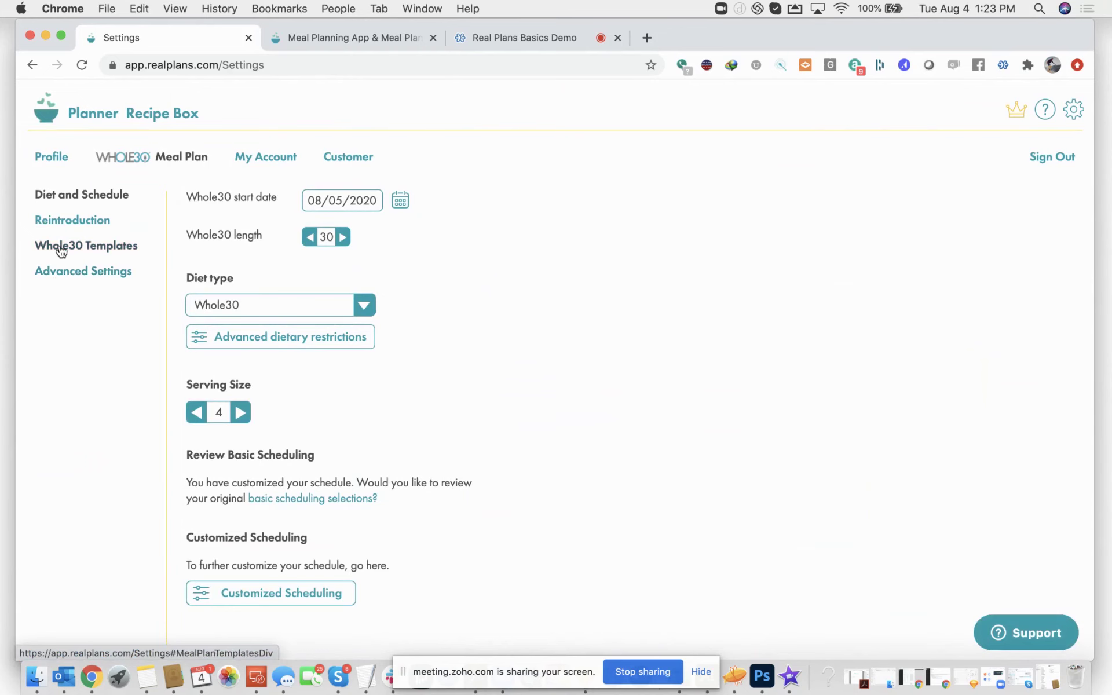
pyautogui.click(61, 221)
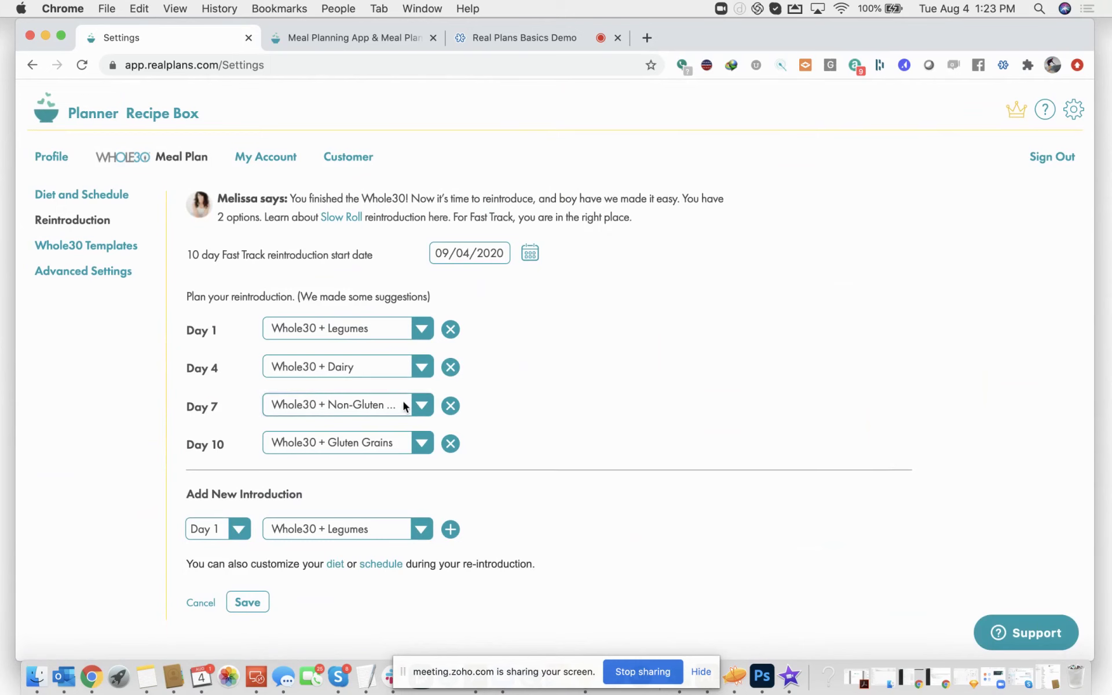
pyautogui.click(241, 532)
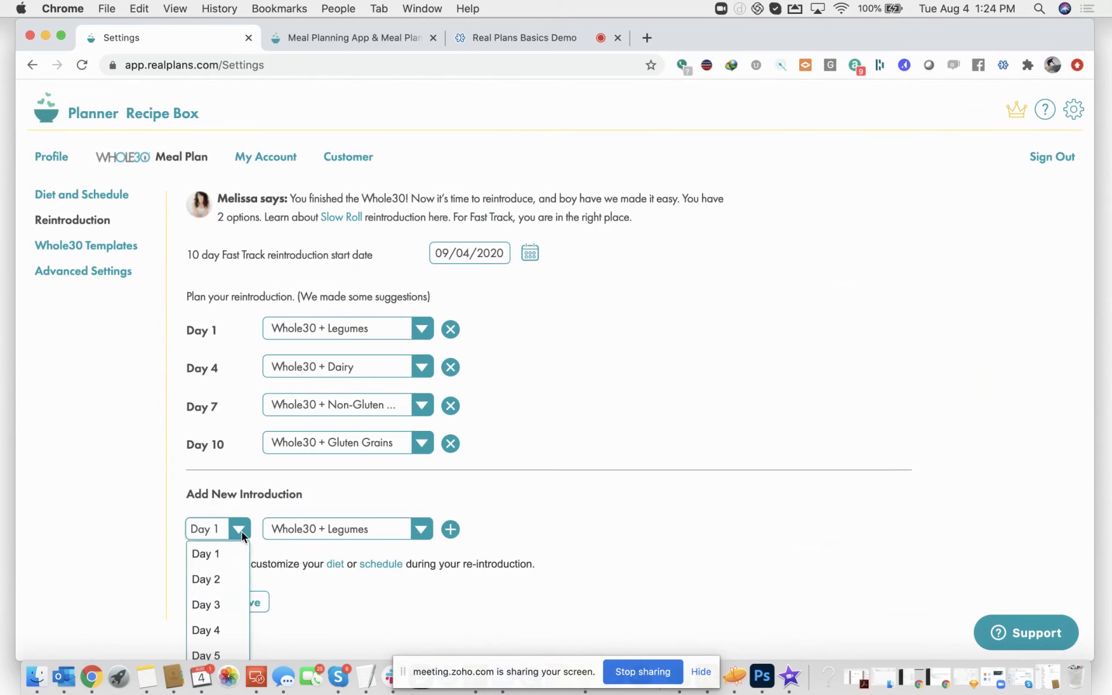
pyautogui.click(547, 409)
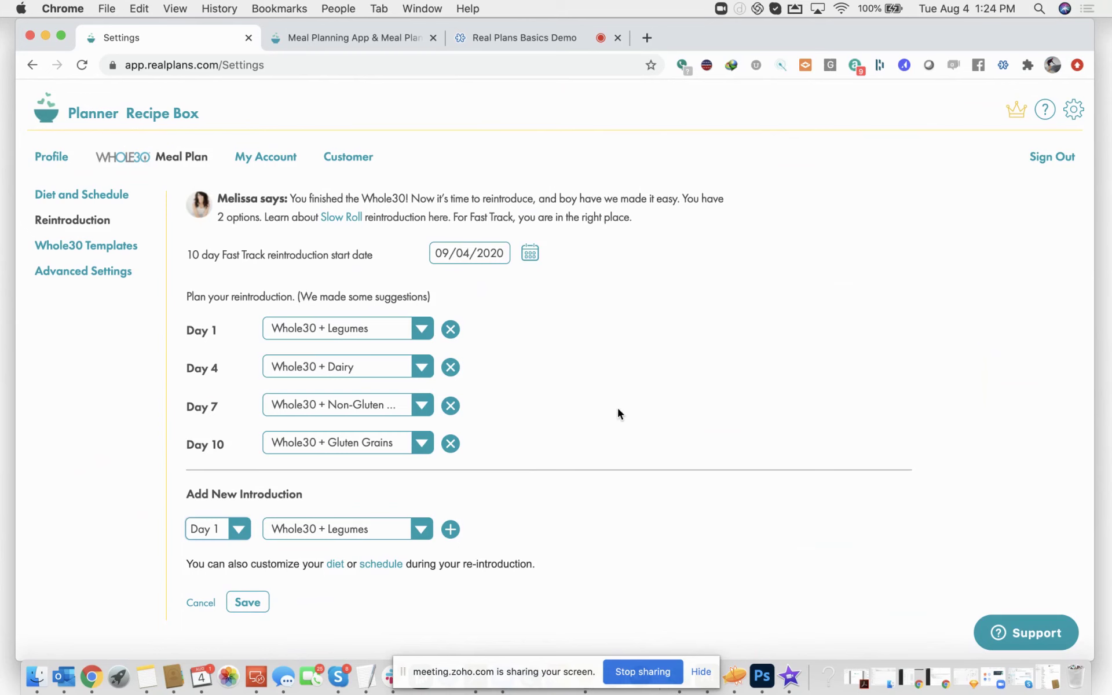
pyautogui.click(90, 120)
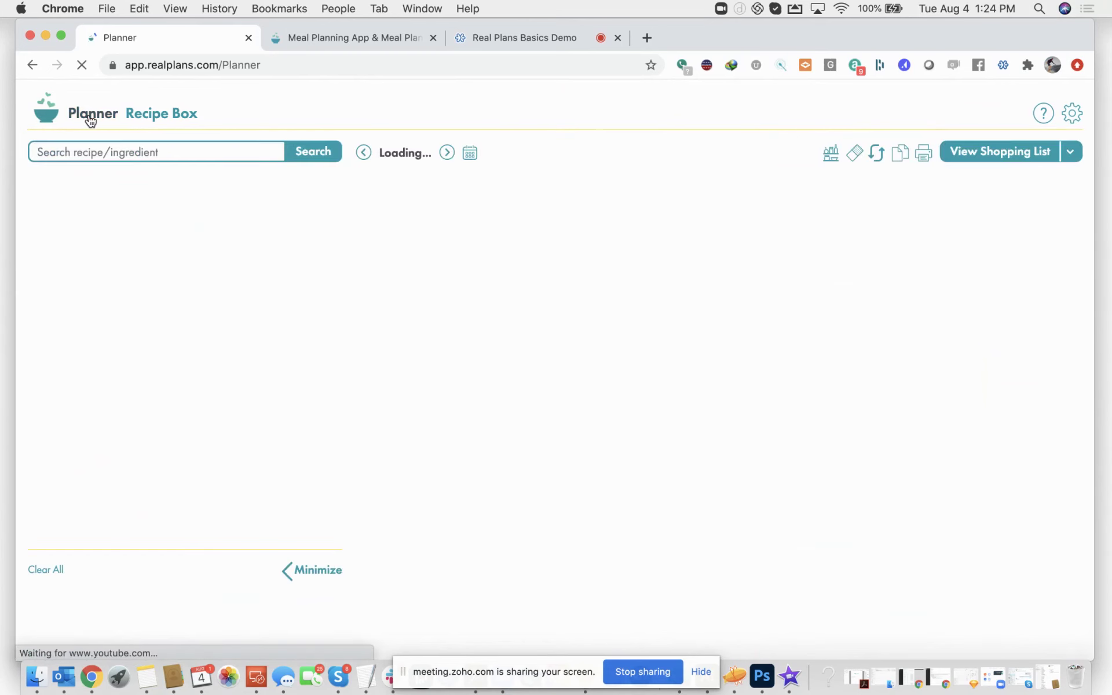
# Review the meal plan's advanced settings, including the Whole30 functions, Macro Tracker and kitchen equipment options
pyautogui.click(1072, 116)
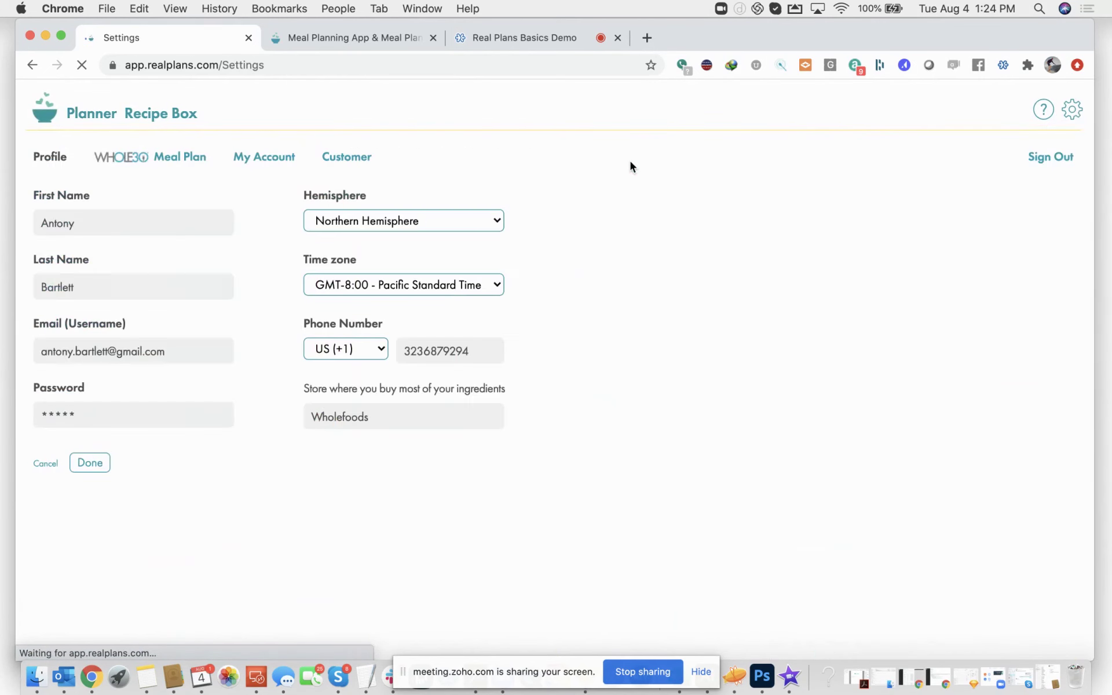
pyautogui.click(141, 158)
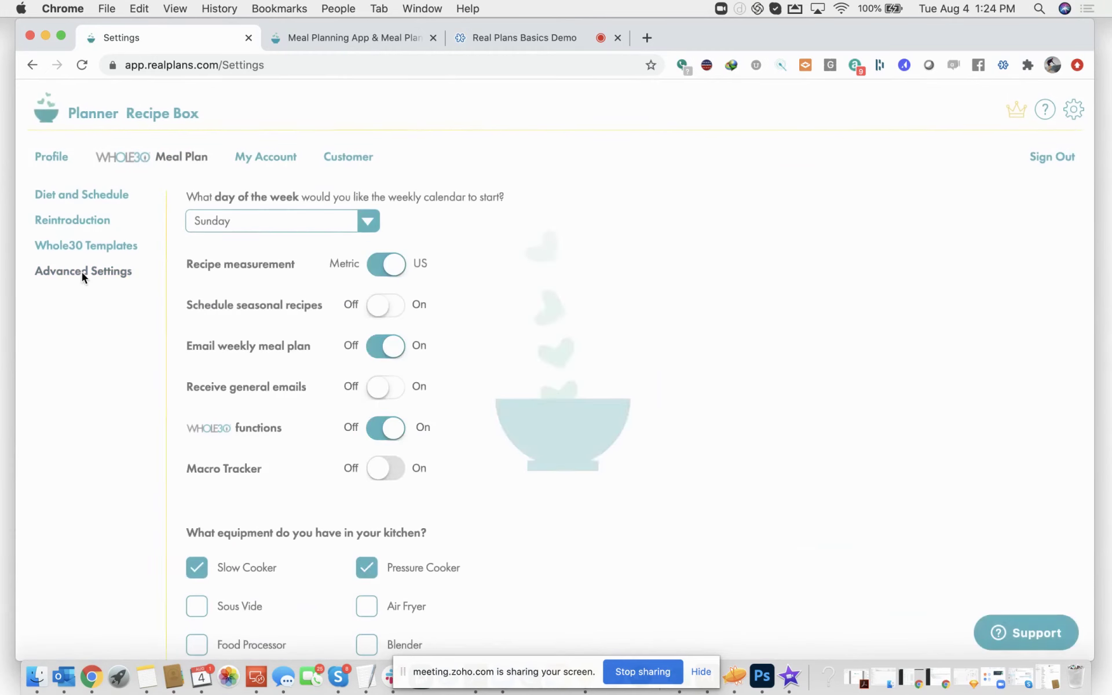
pyautogui.scroll(-3, 384, 499)
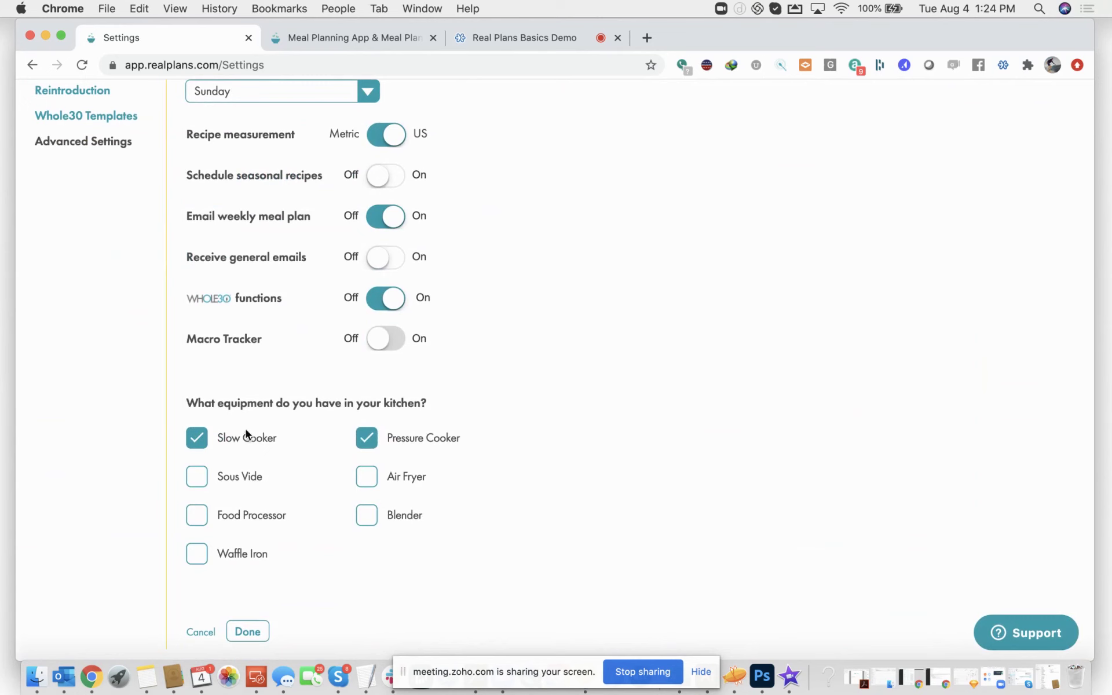
pyautogui.moveTo(184, 404); pyautogui.dragTo(447, 404)
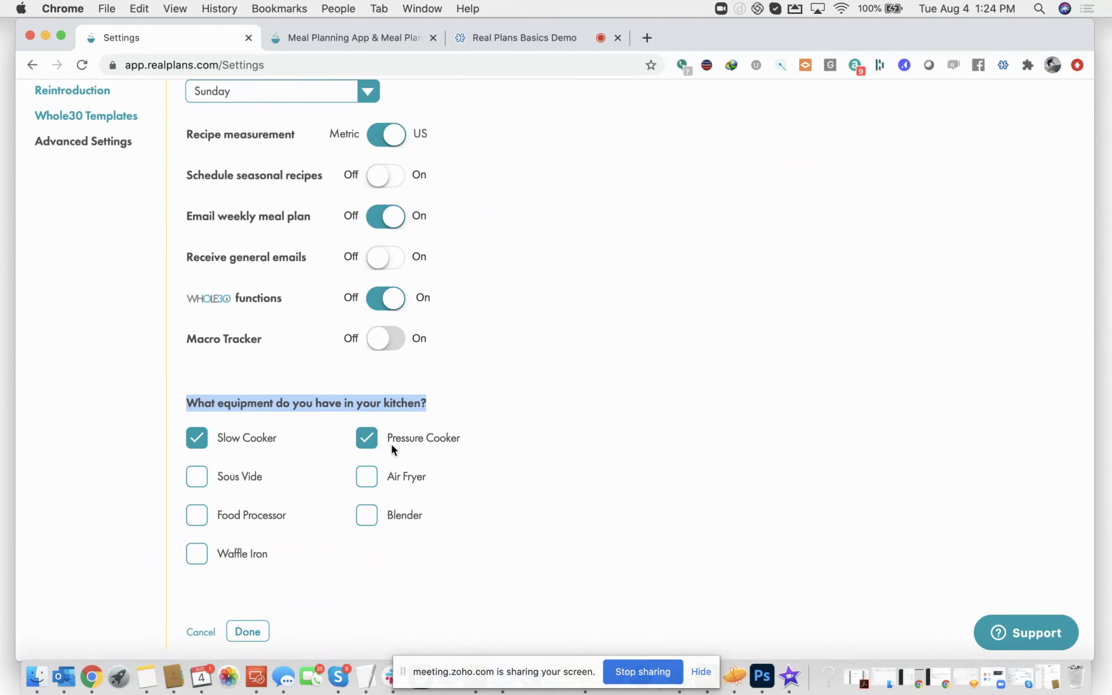
pyautogui.scroll(3, 697, 287)
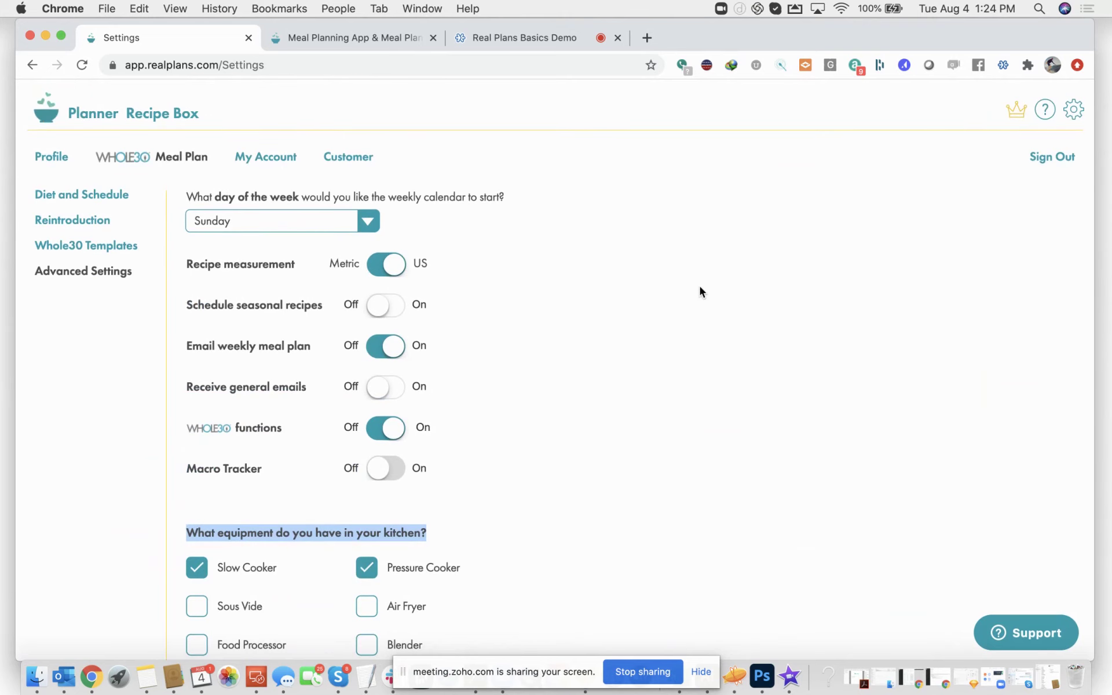
pyautogui.scroll(-1, 698, 301)
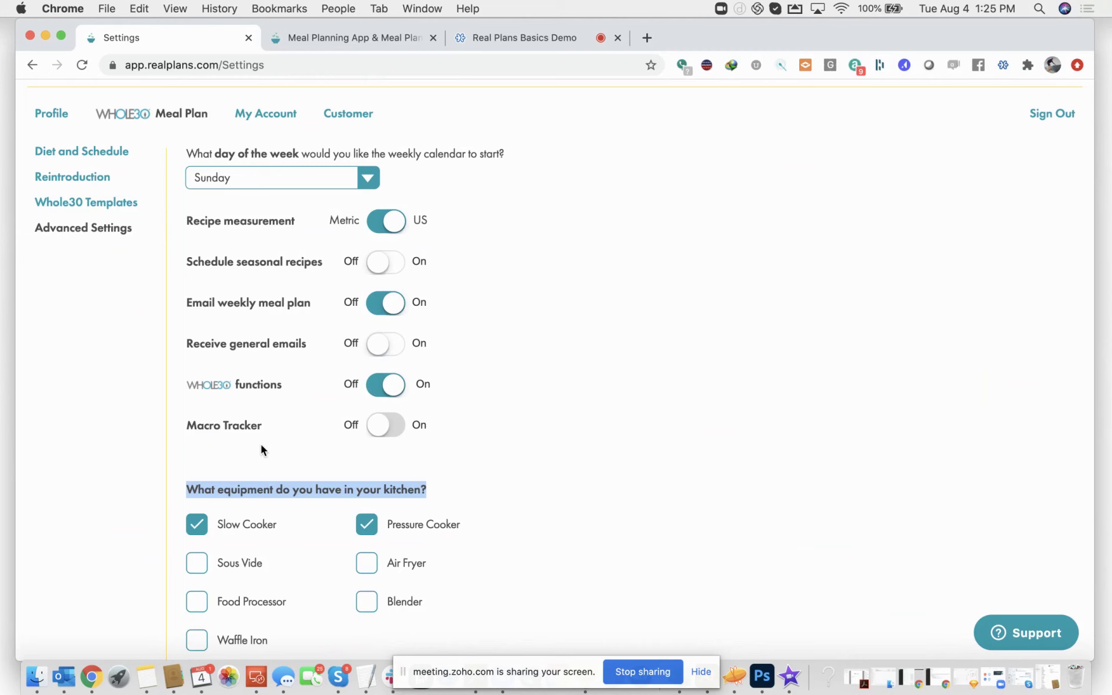
pyautogui.click(429, 497)
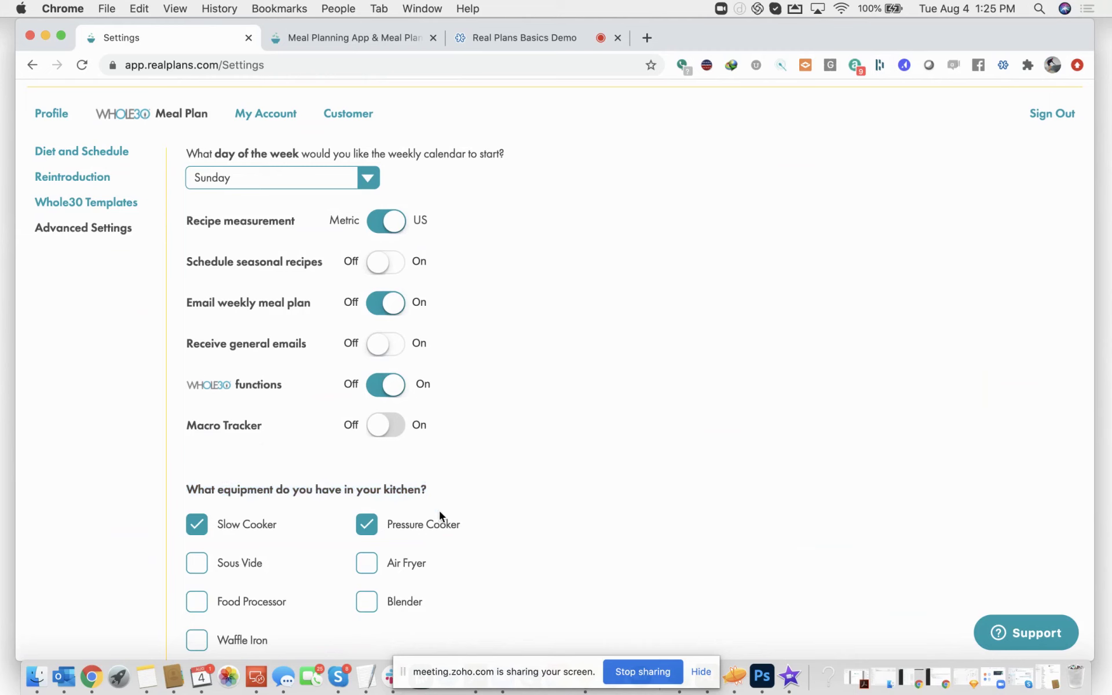
pyautogui.scroll(1, 304, 275)
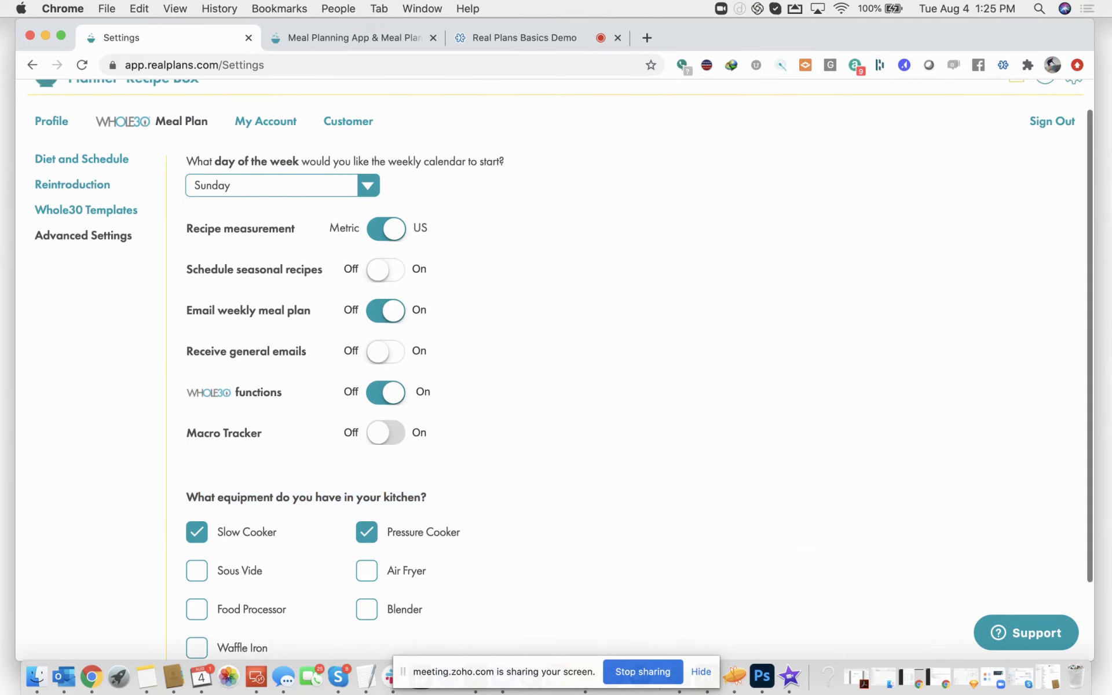
# Switch to the Zoom meeting and move its window off the shared screen
pyautogui.press('super+Tab')
pyautogui.moveTo(679, 69); pyautogui.dragTo(657, 63)
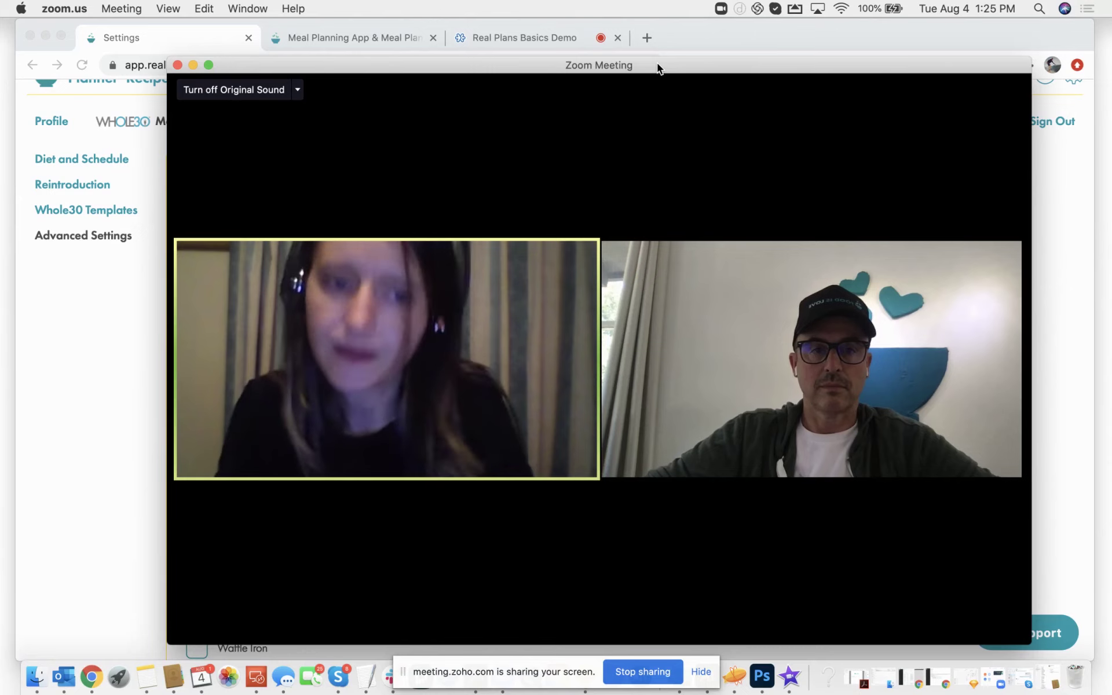
pyautogui.moveTo(656, 63); pyautogui.dragTo(0, 17)
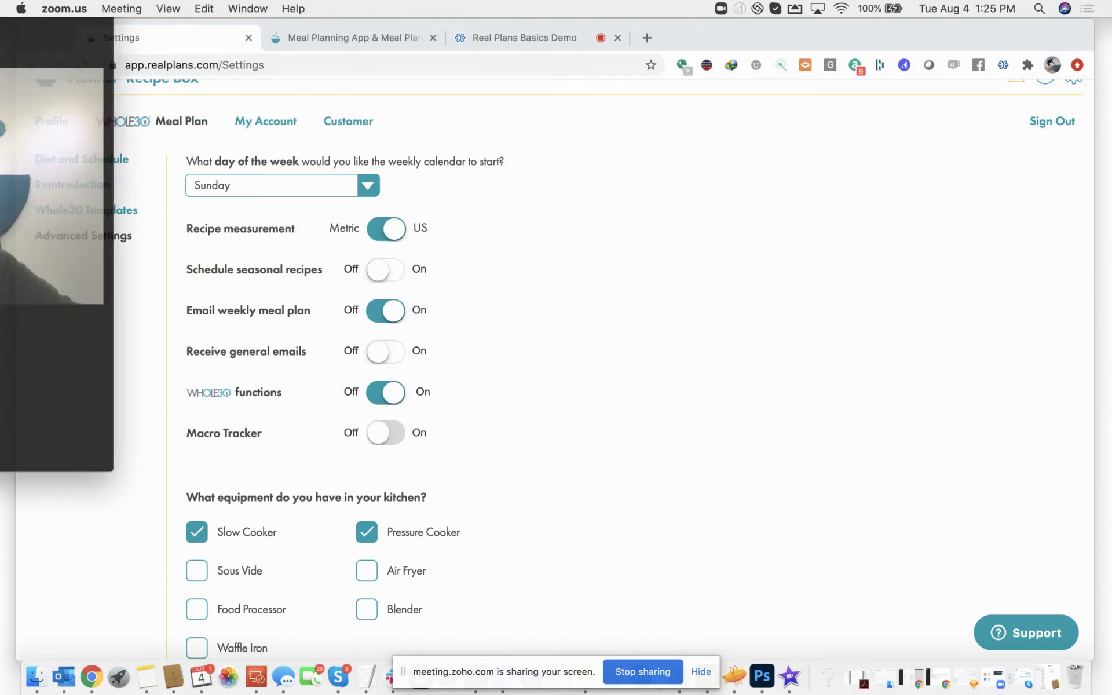
# Open the planner's timeline for 2 Aug - 8 Aug and read through its defrosting, marinating and preparation tasks
pyautogui.scroll(1, 701, 215)
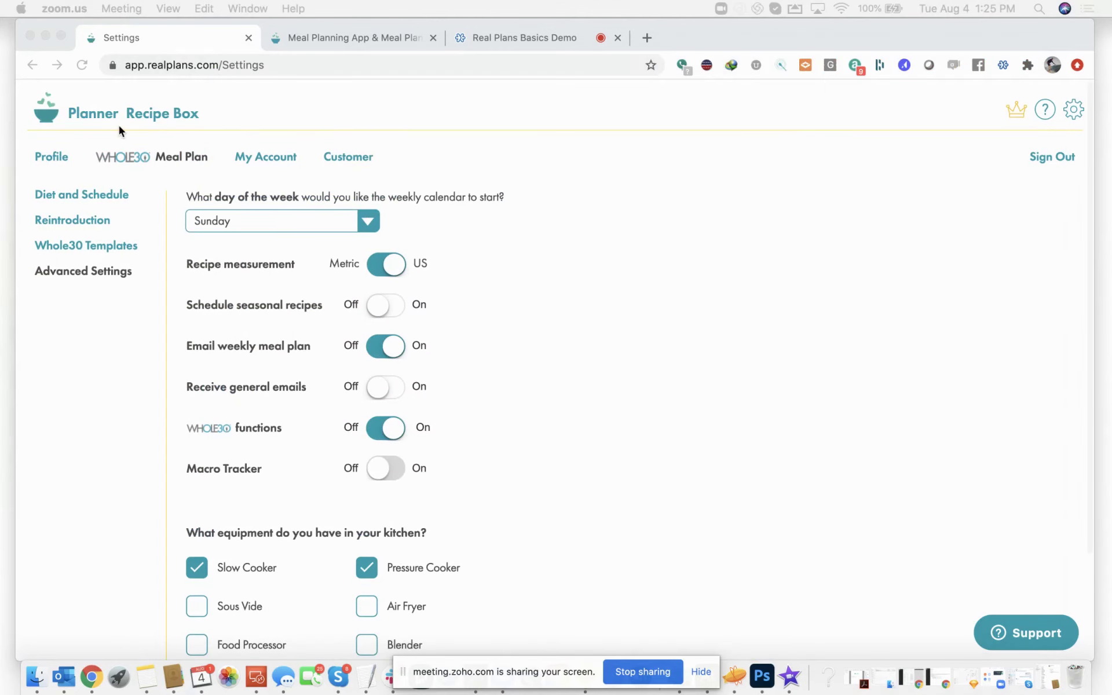
pyautogui.click(87, 115)
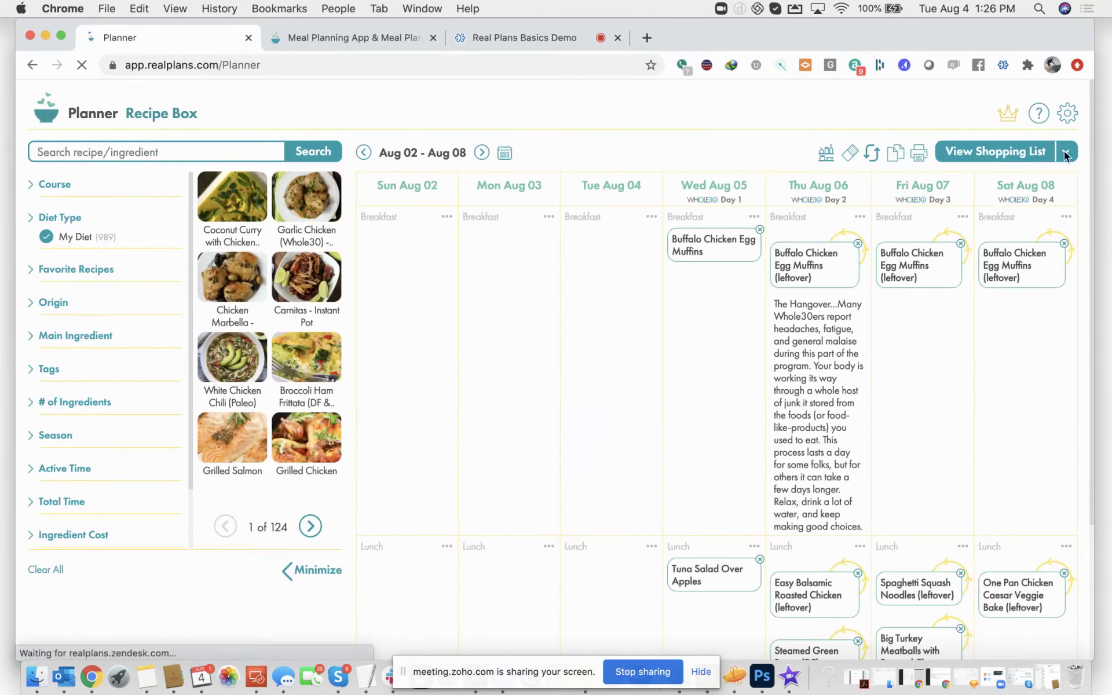
pyautogui.click(1065, 152)
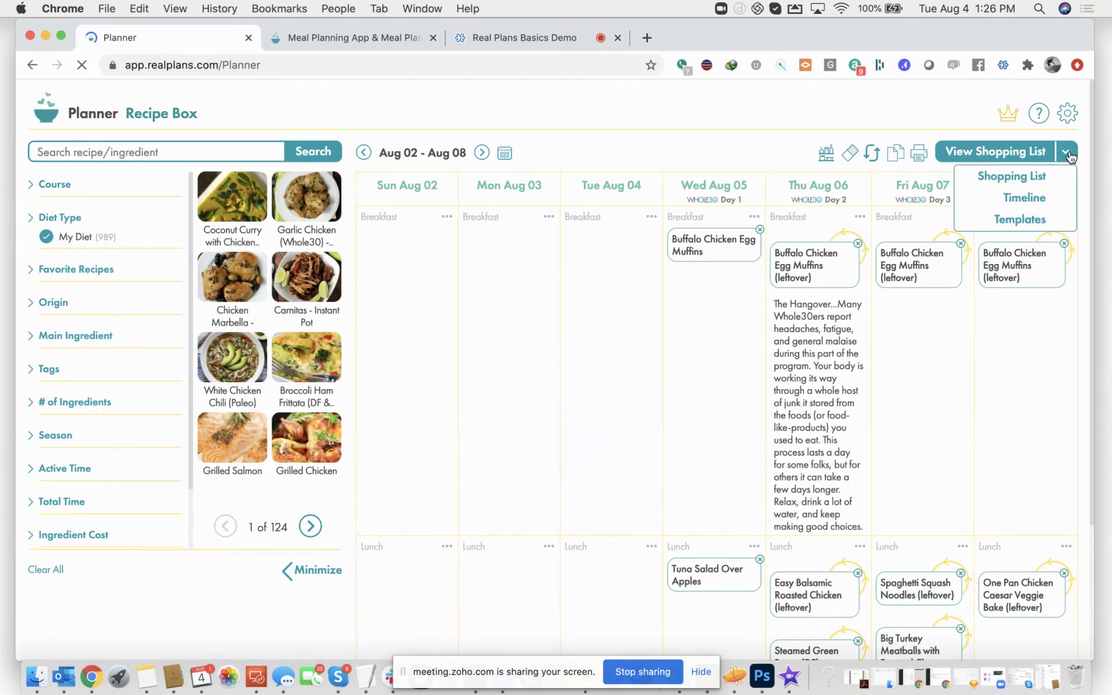
pyautogui.click(1038, 197)
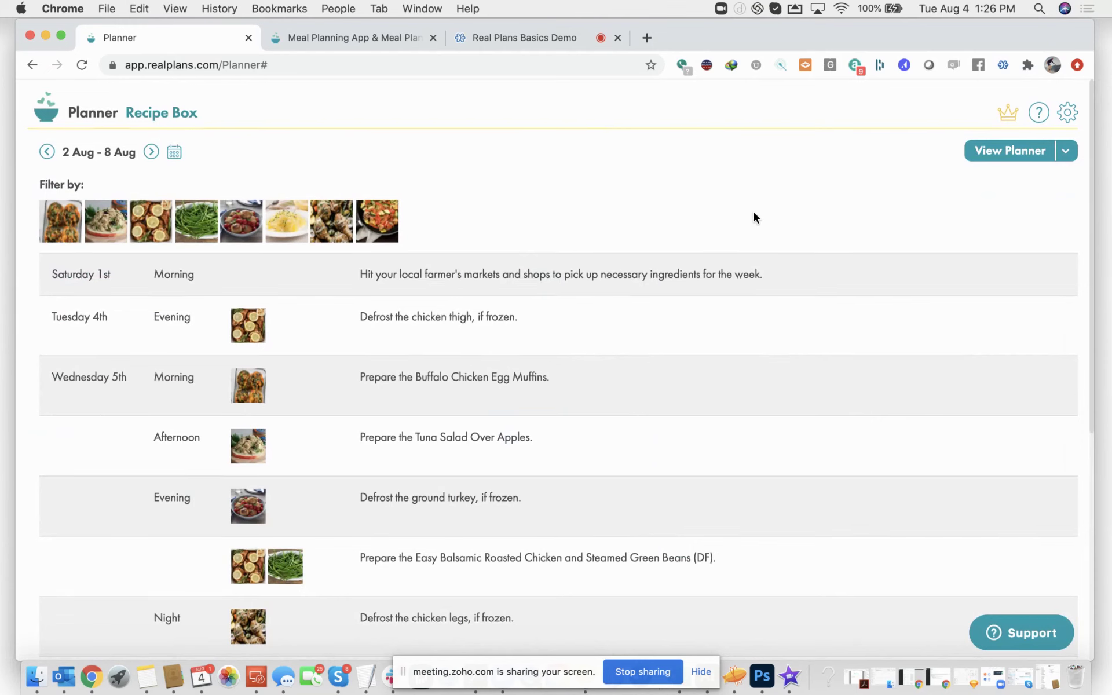
pyautogui.scroll(-3, 747, 214)
pyautogui.moveTo(518, 239); pyautogui.dragTo(328, 238)
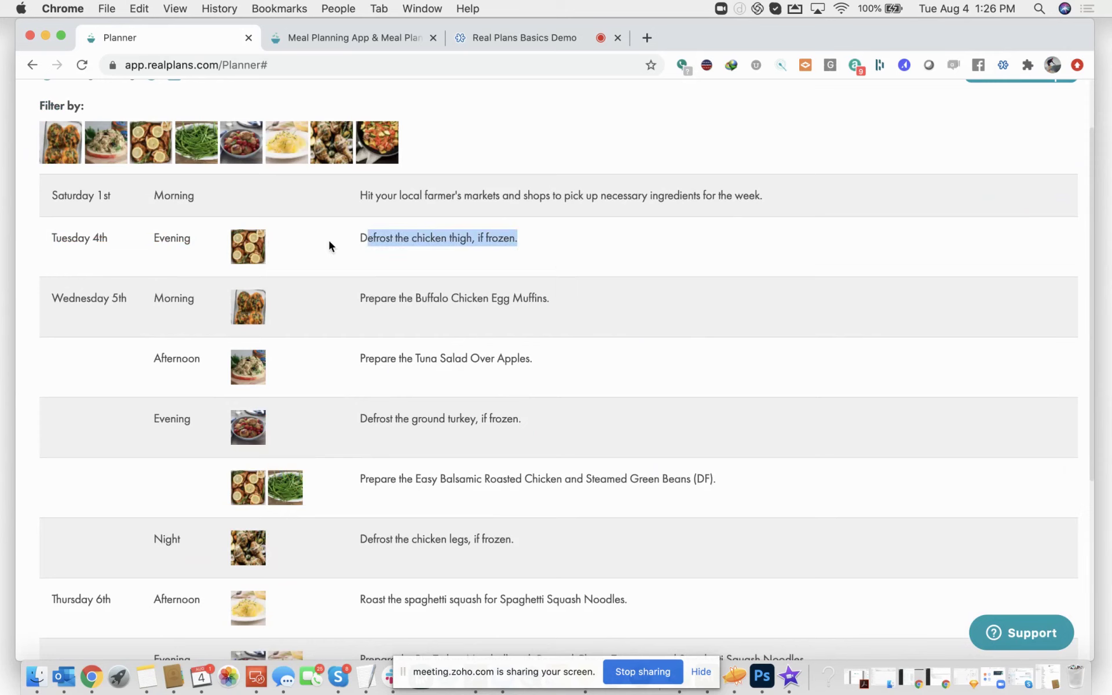
pyautogui.click(486, 239)
pyautogui.moveTo(518, 239); pyautogui.dragTo(376, 245)
pyautogui.scroll(-5, 640, 256)
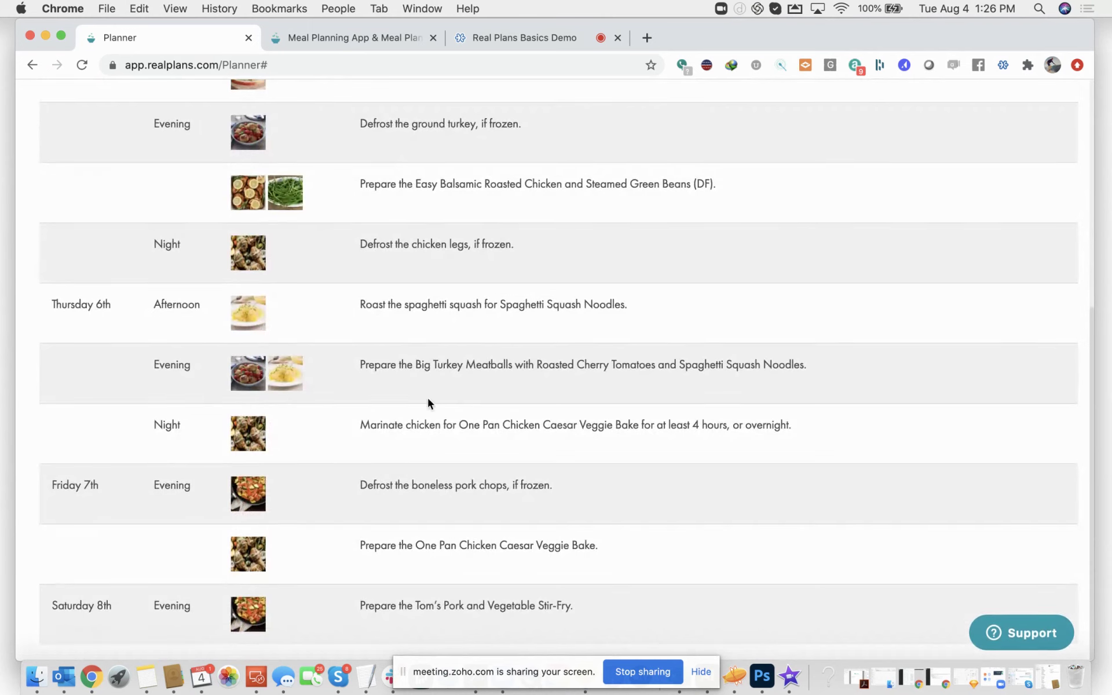
pyautogui.moveTo(344, 431)
pyautogui.mouseDown()
pyautogui.moveTo(689, 406)
pyautogui.moveTo(799, 425)
pyautogui.moveTo(353, 419)
pyautogui.mouseUp()
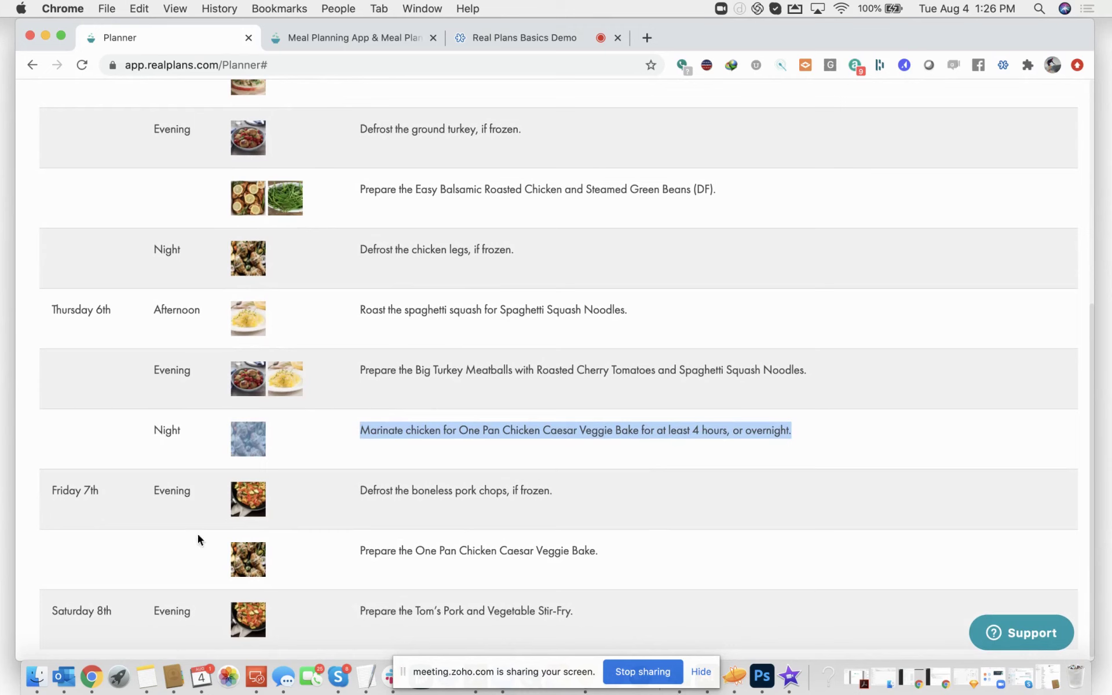
pyautogui.click(405, 450)
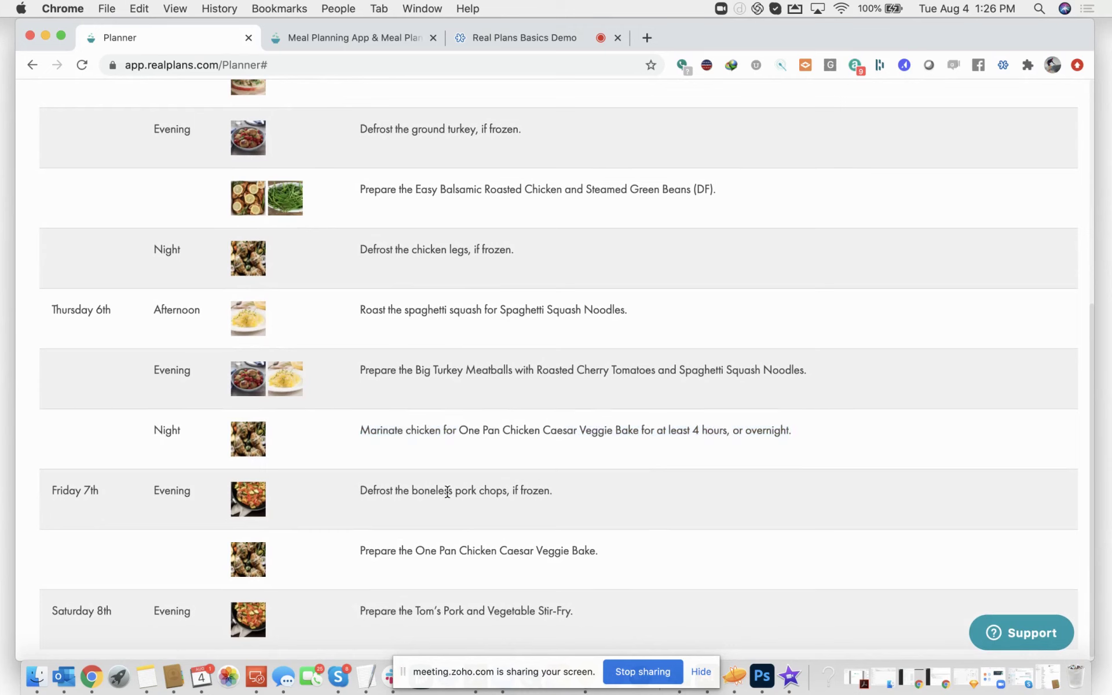
pyautogui.moveTo(356, 429); pyautogui.dragTo(807, 435)
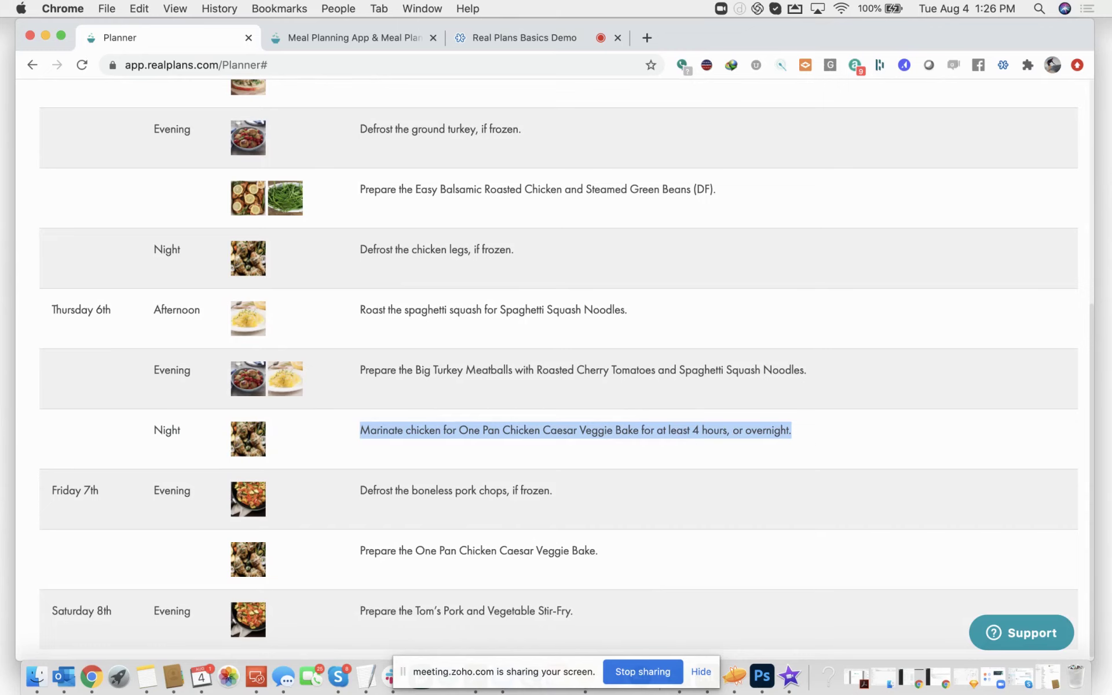
# Bring the Zoom meeting window into view, and move it back off the shared screen
pyautogui.moveTo(0, 34); pyautogui.dragTo(345, 56)
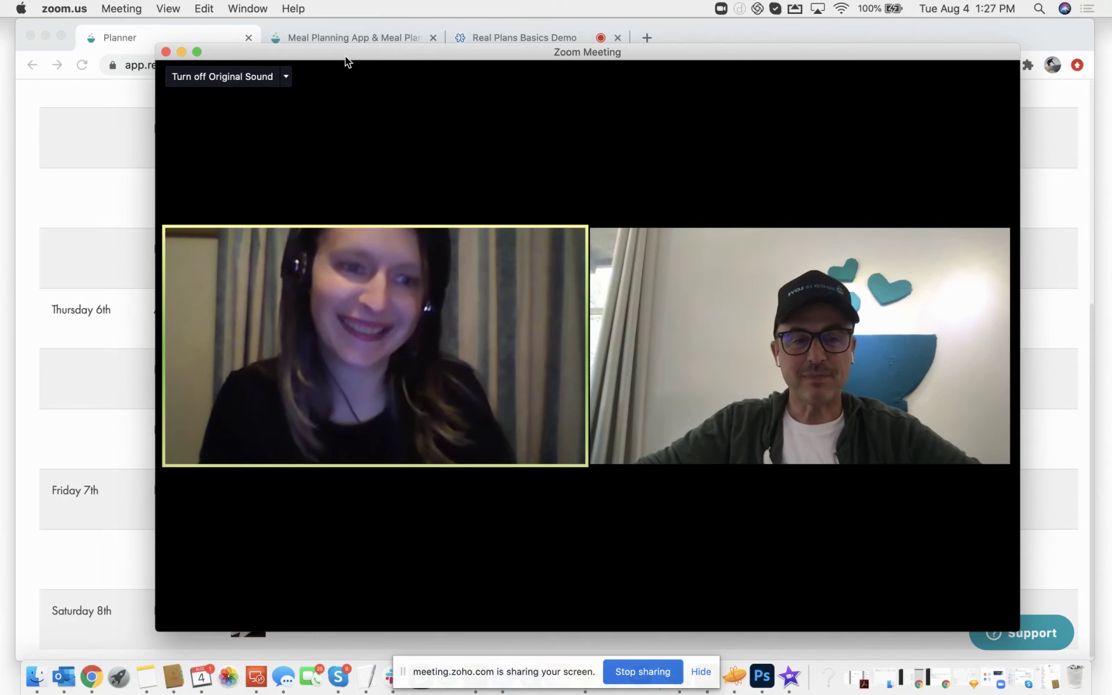
pyautogui.moveTo(356, 57); pyautogui.dragTo(349, 53)
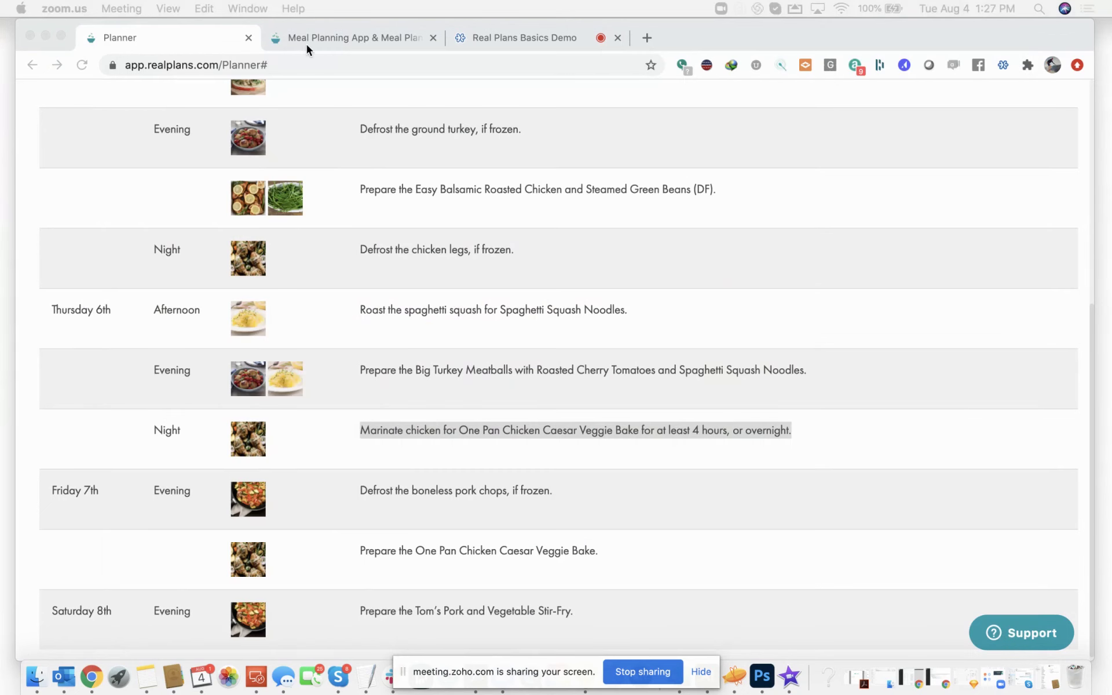
# Look at the Real Plans homepage with its live demo banner, and go back to the planner
pyautogui.click(307, 42)
pyautogui.click(308, 40)
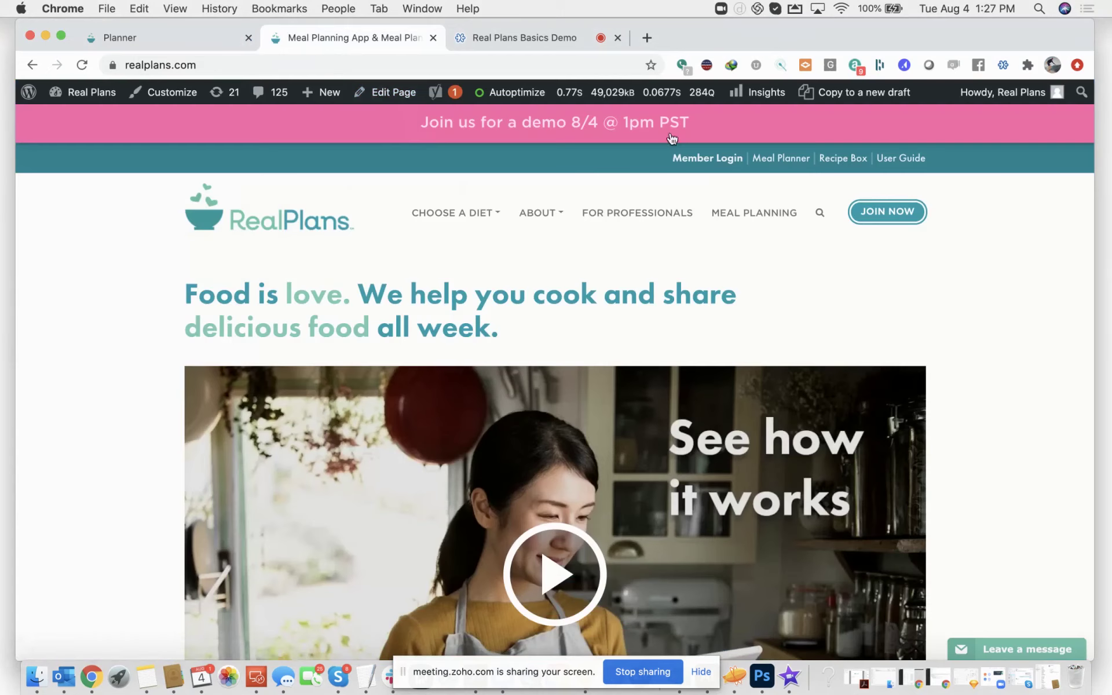
pyautogui.click(144, 39)
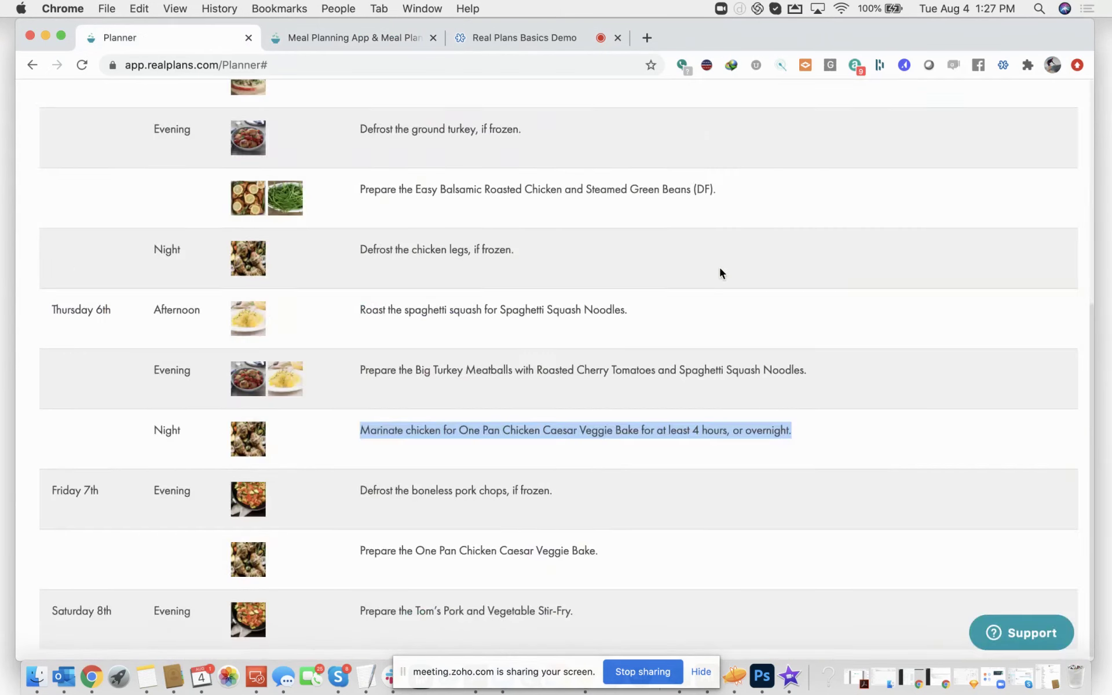
# In the Whole30 meal plan's basic scheduling selections, set the number of times to cook dinner to 5
pyautogui.scroll(8, 718, 266)
pyautogui.click(1066, 114)
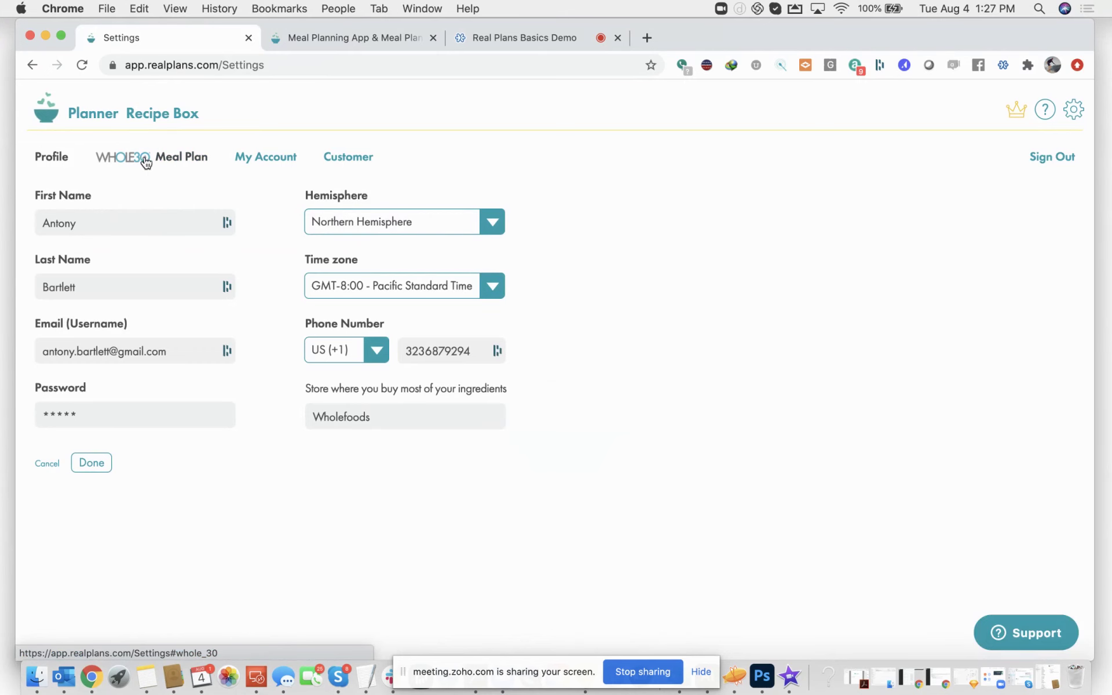
pyautogui.click(146, 162)
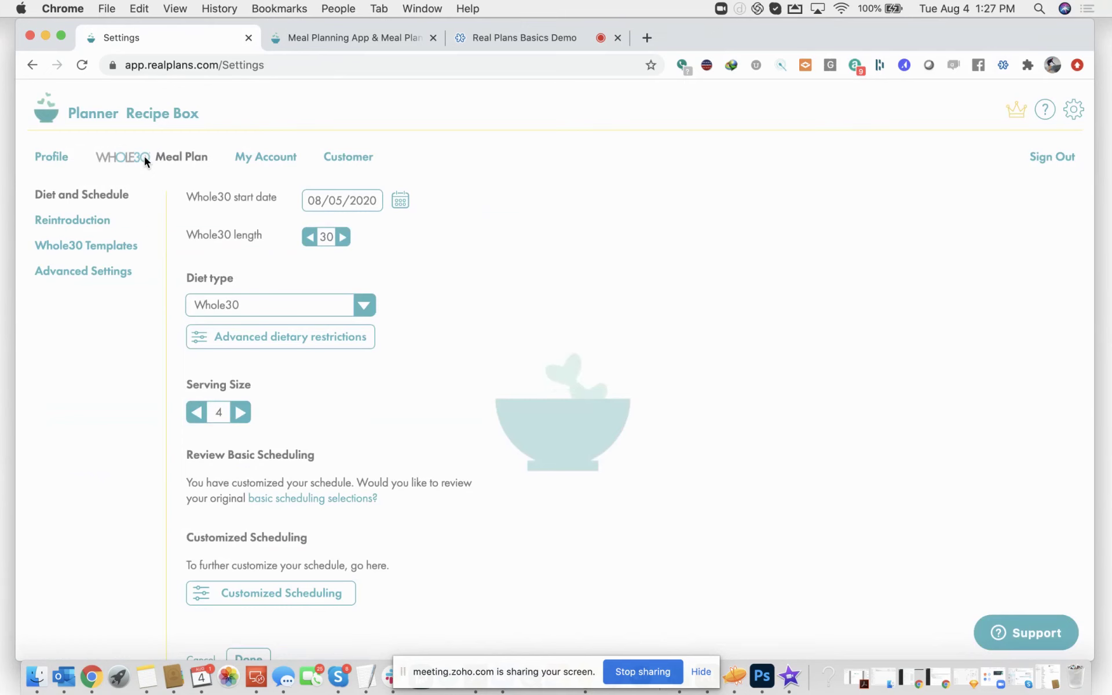
pyautogui.scroll(-2, 292, 543)
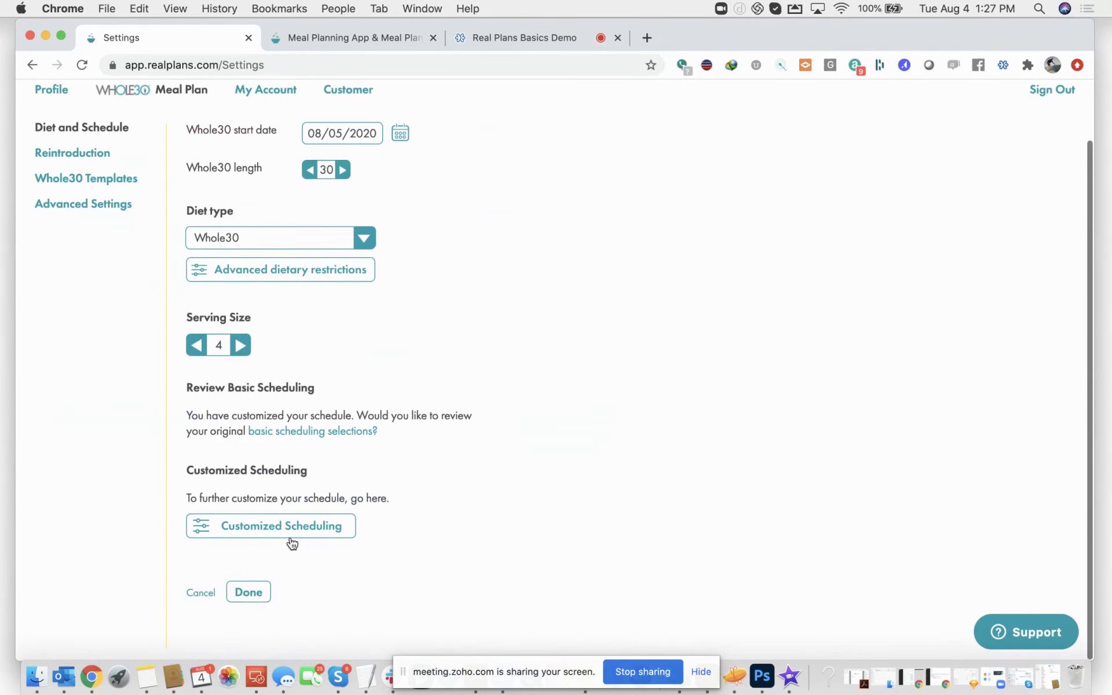
pyautogui.scroll(2, 292, 543)
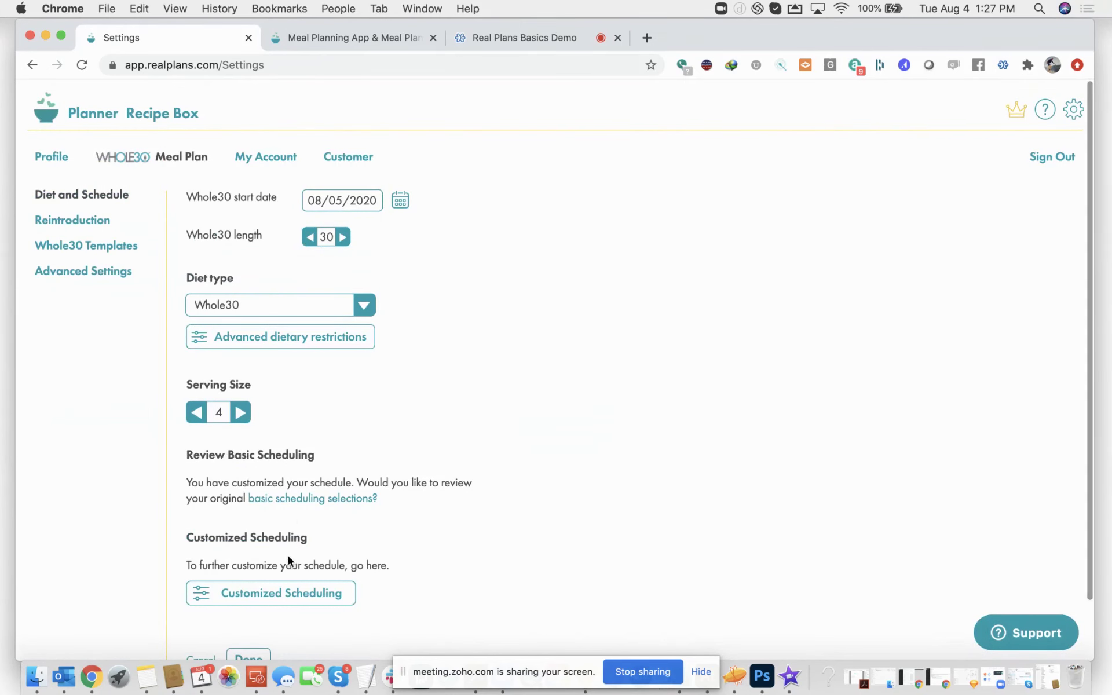
pyautogui.click(288, 499)
pyautogui.scroll(-3, 446, 519)
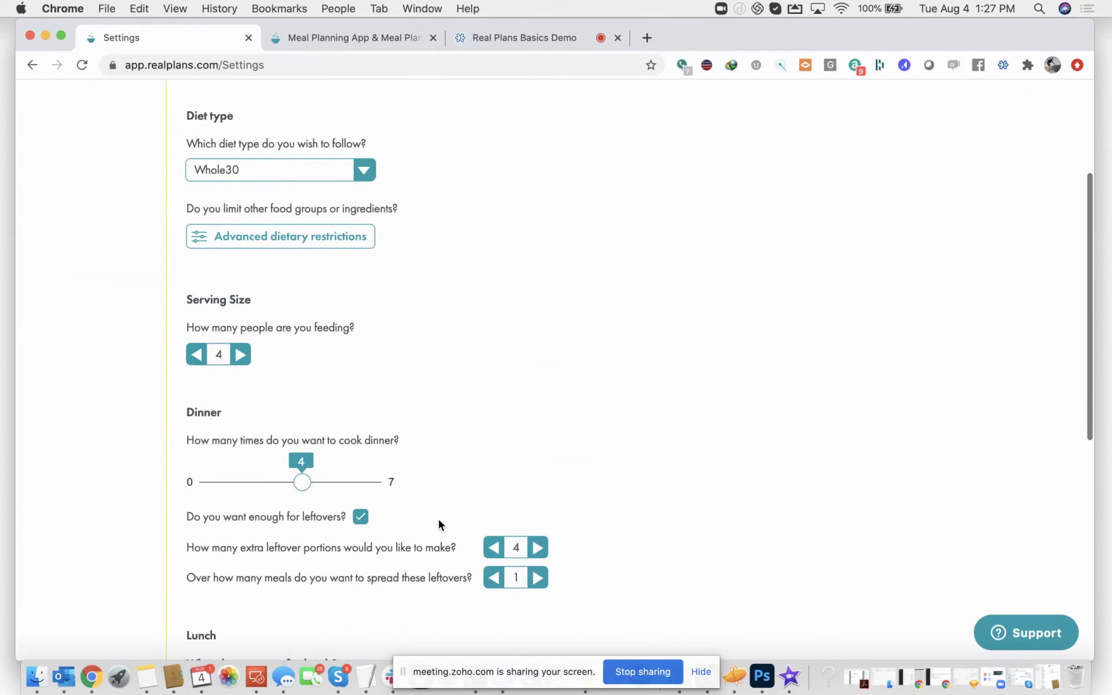
pyautogui.moveTo(303, 484); pyautogui.dragTo(326, 481)
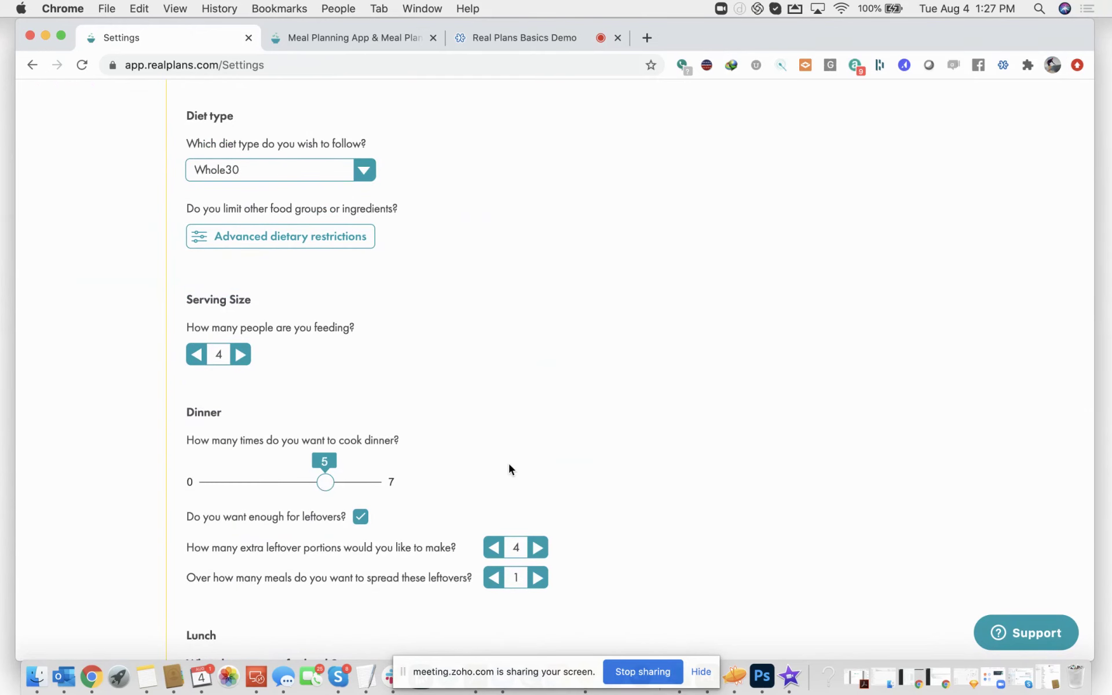
# Submit the Whole30 schedule changes, and return to the planner declining to update the existing meal plans
pyautogui.scroll(-10, 508, 463)
pyautogui.click(261, 599)
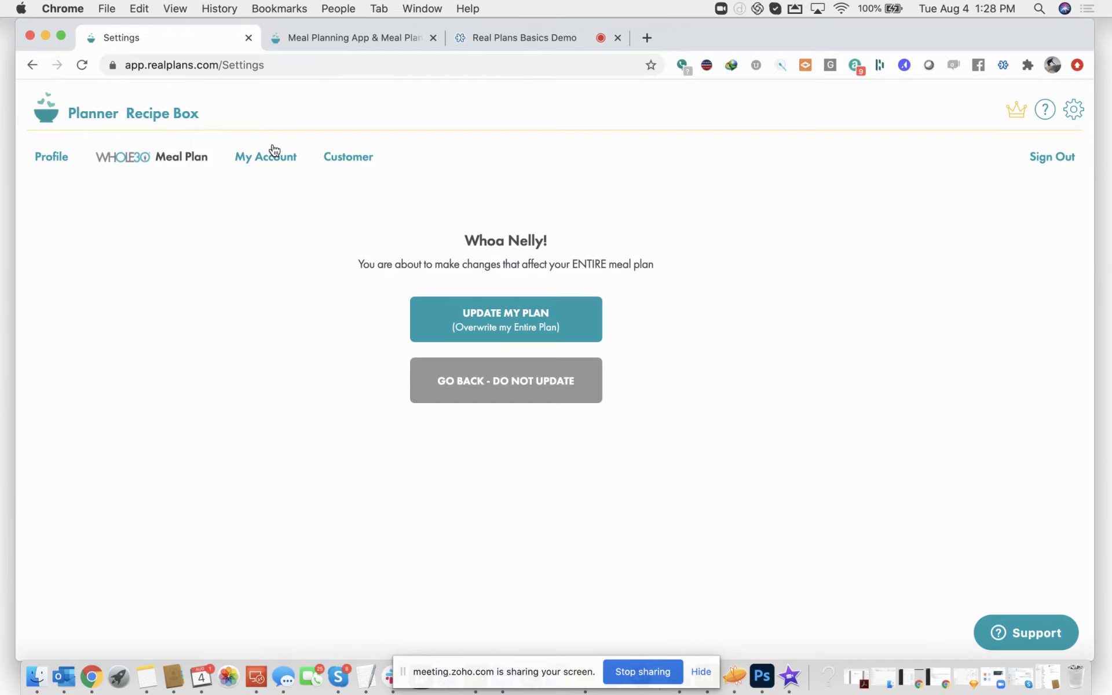
pyautogui.click(86, 117)
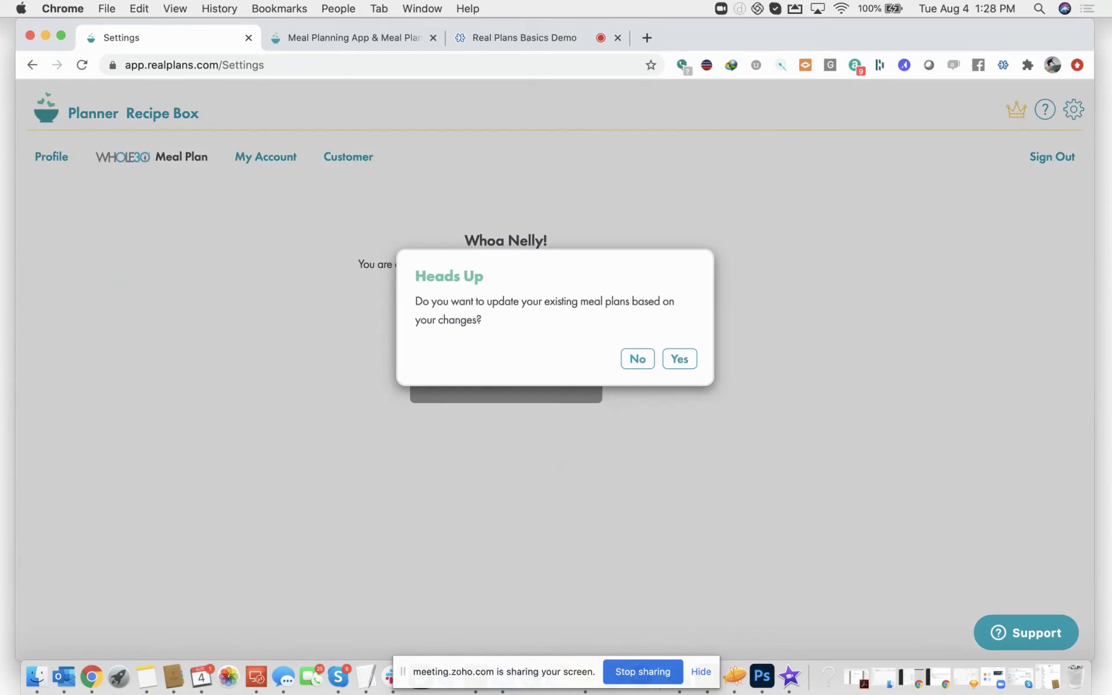
pyautogui.click(630, 359)
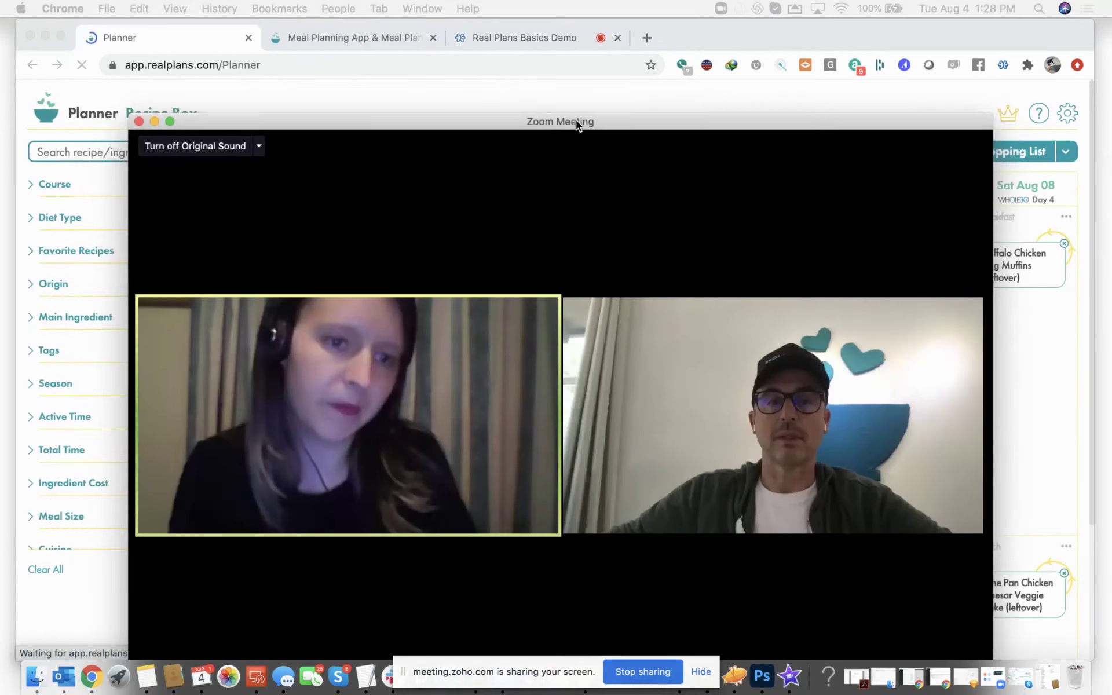
# Move the Zoom meeting window off the shared screen and return to the Real Plans planner
pyautogui.moveTo(576, 120); pyautogui.dragTo(547, 66)
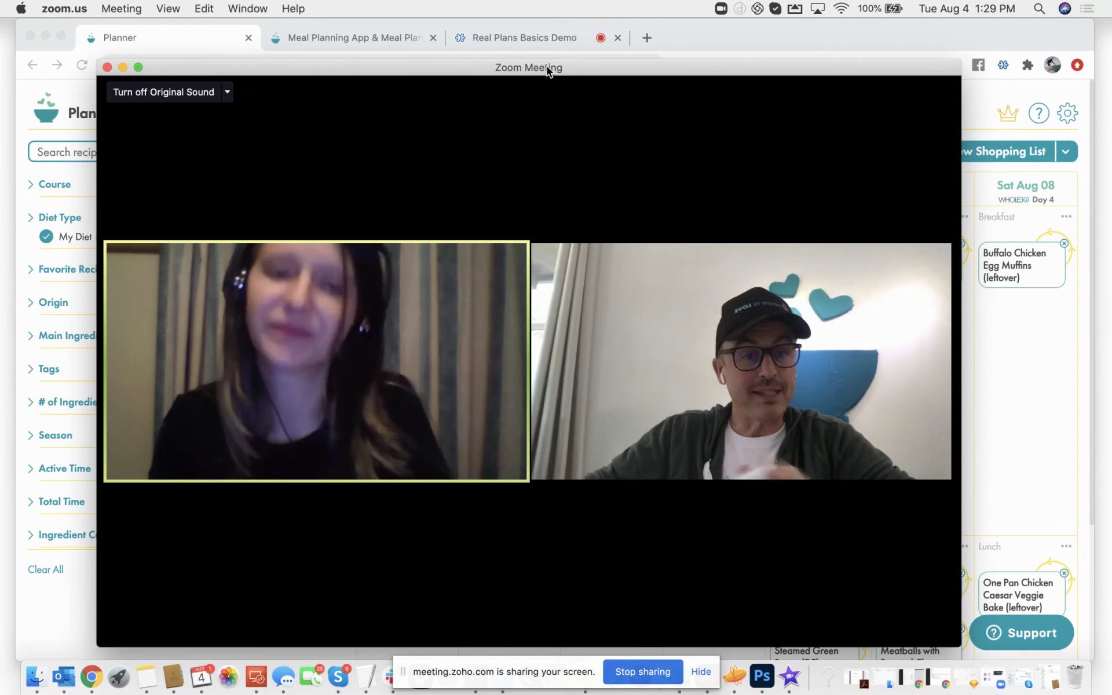
pyautogui.moveTo(546, 66); pyautogui.dragTo(385, 5)
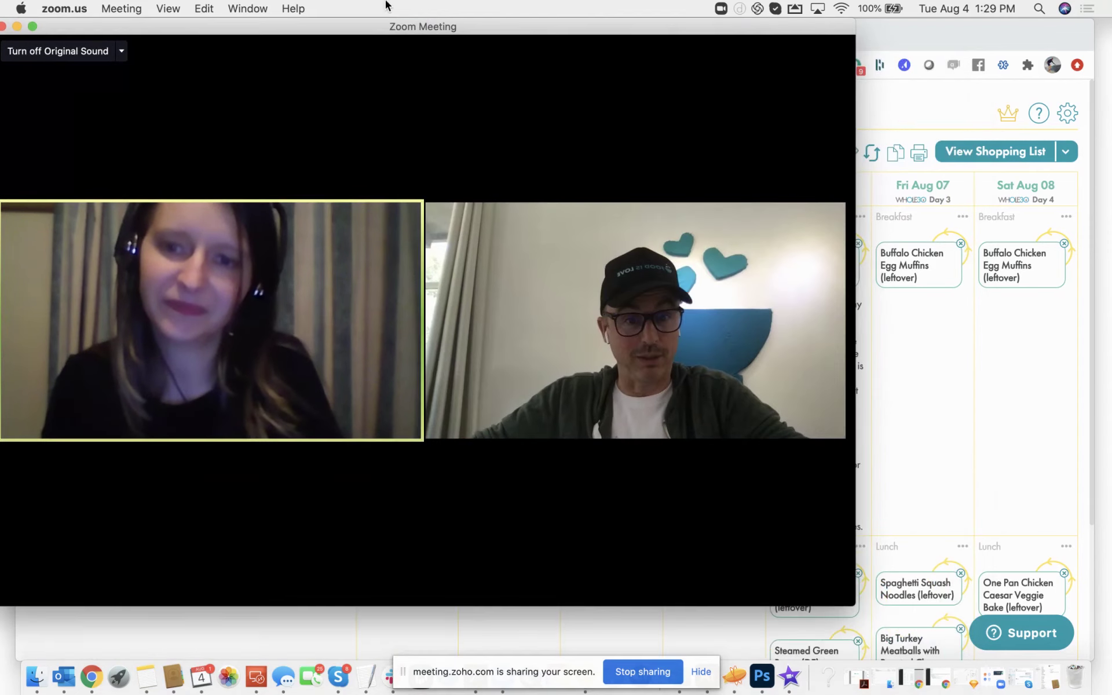
pyautogui.click(911, 158)
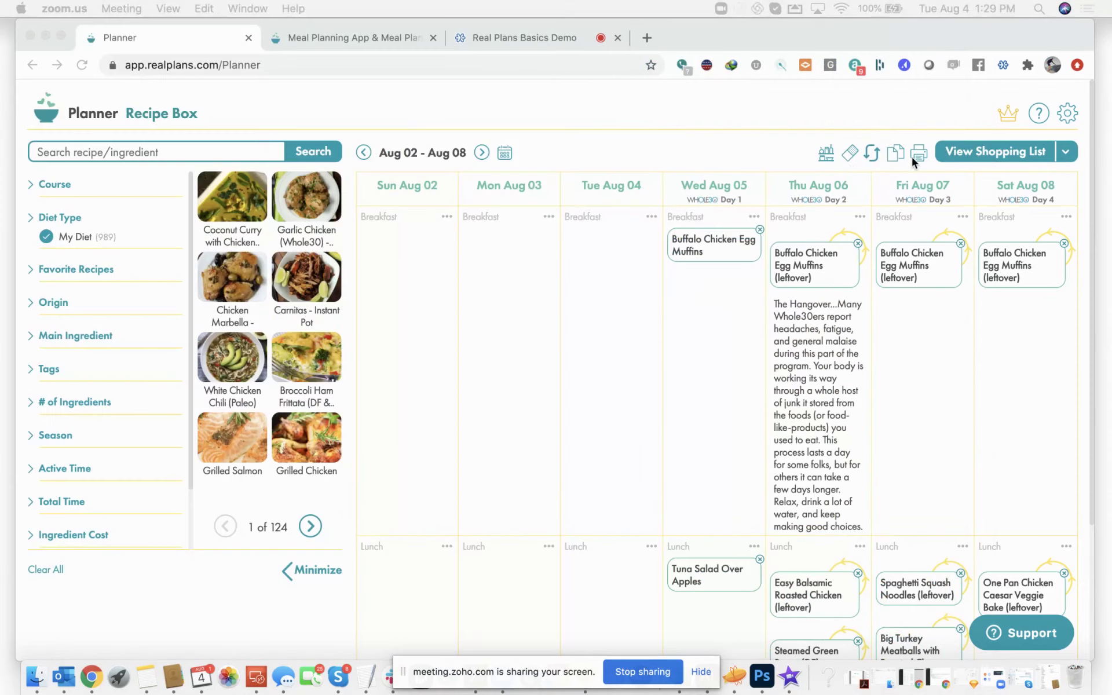
# Open the pantry manager and filter the planner's recipes to those available from the pantry ingredients
pyautogui.click(849, 161)
pyautogui.click(826, 153)
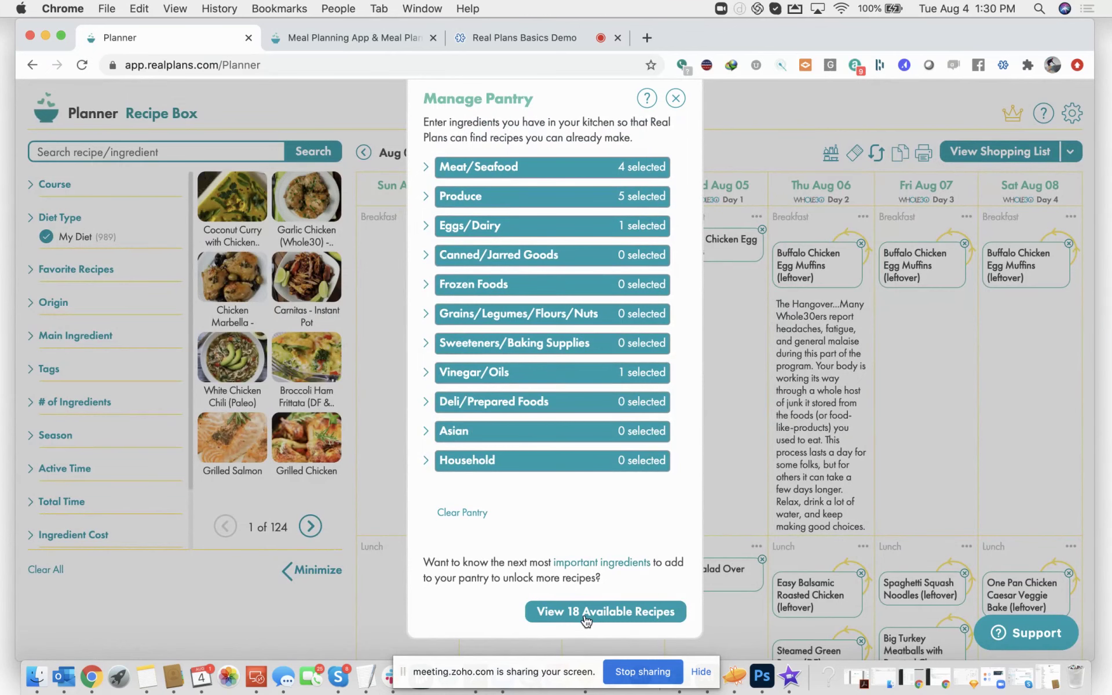
pyautogui.click(586, 611)
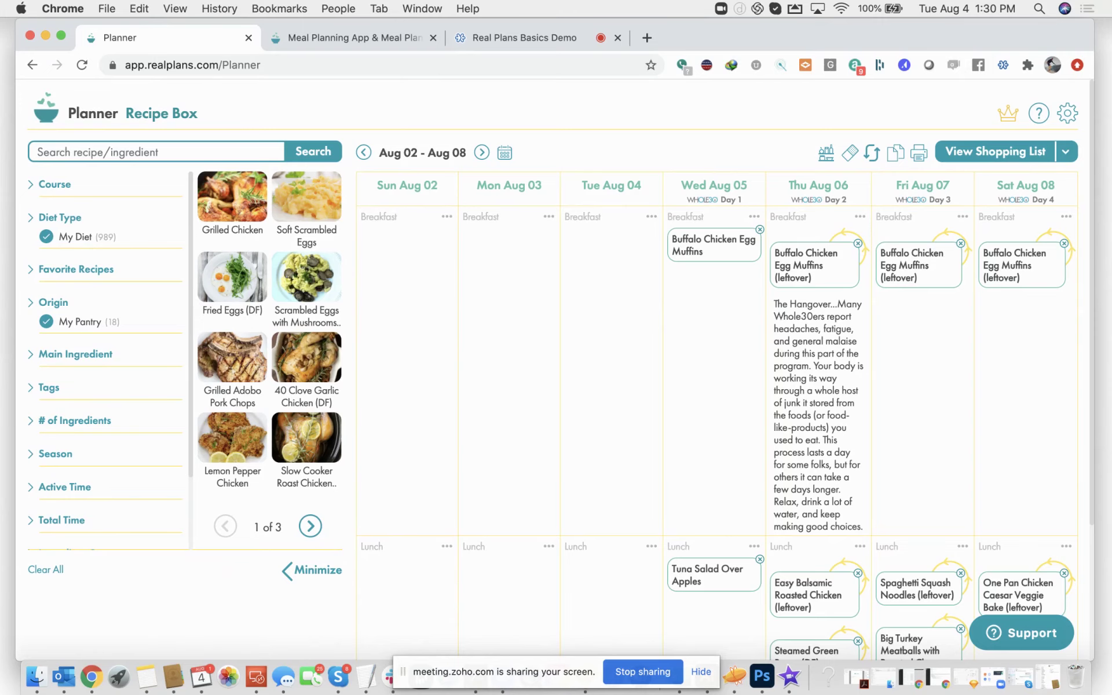
# Show the Zoom meeting window over the planner and take it off the shared screen again
pyautogui.moveTo(0, 35); pyautogui.dragTo(493, 66)
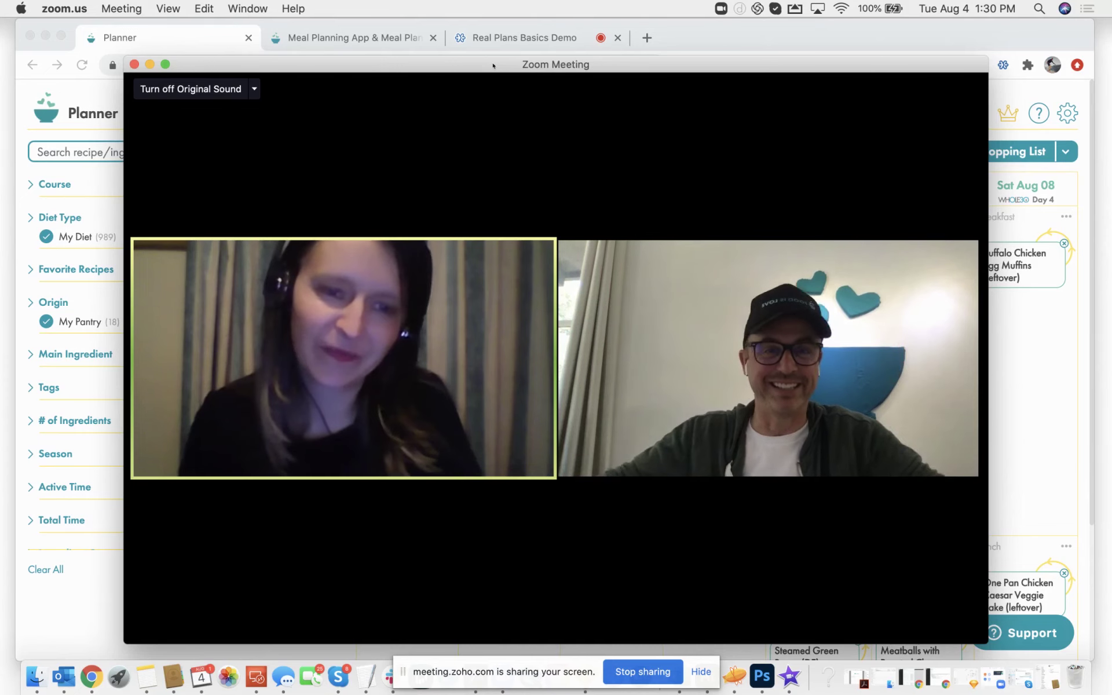
pyautogui.moveTo(493, 65); pyautogui.dragTo(484, 53)
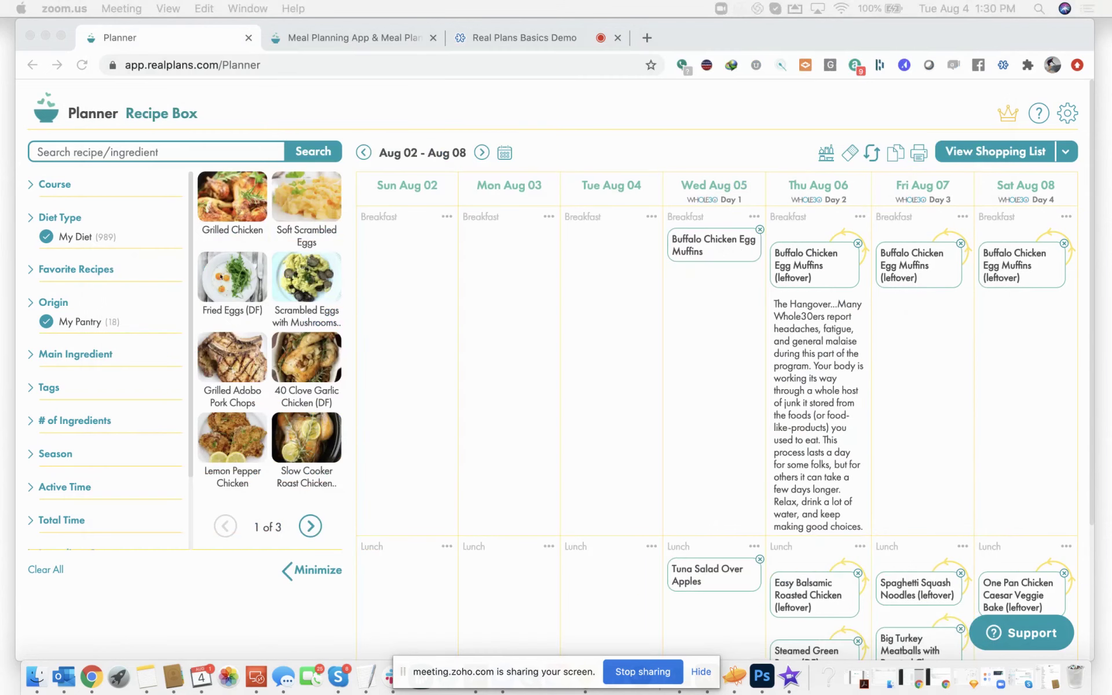
# Add Fried Eggs (DF) to breakfast on Mon Aug 03, marking egg as used up in the pantry
pyautogui.click(227, 280)
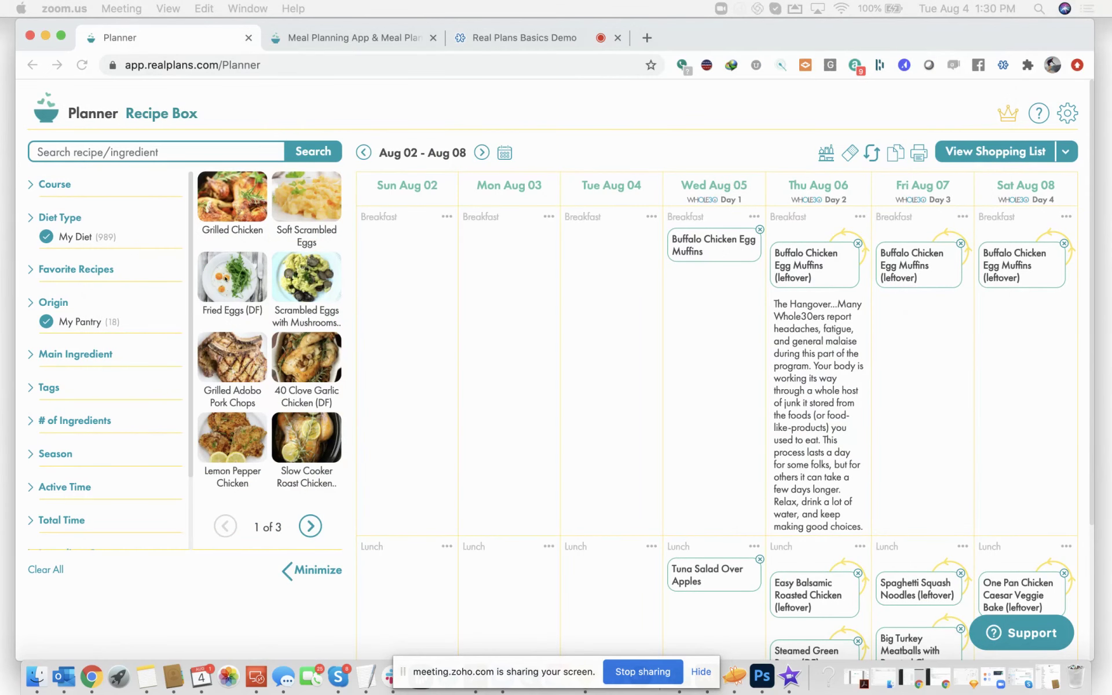
pyautogui.moveTo(230, 280); pyautogui.dragTo(513, 282)
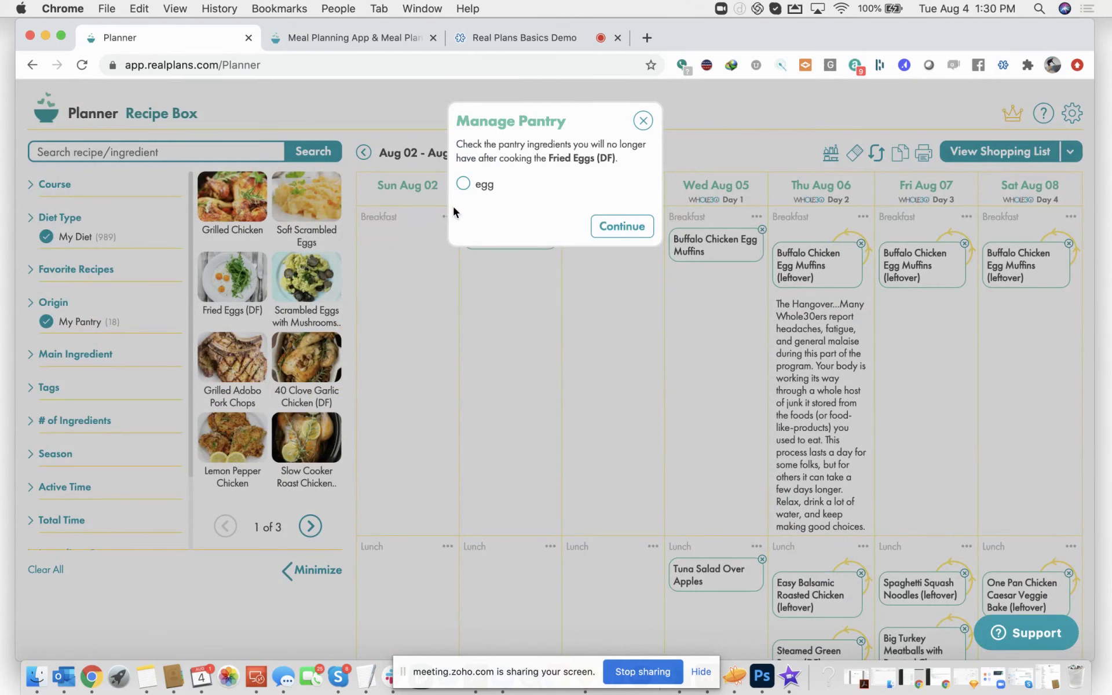
pyautogui.click(464, 184)
pyautogui.click(638, 227)
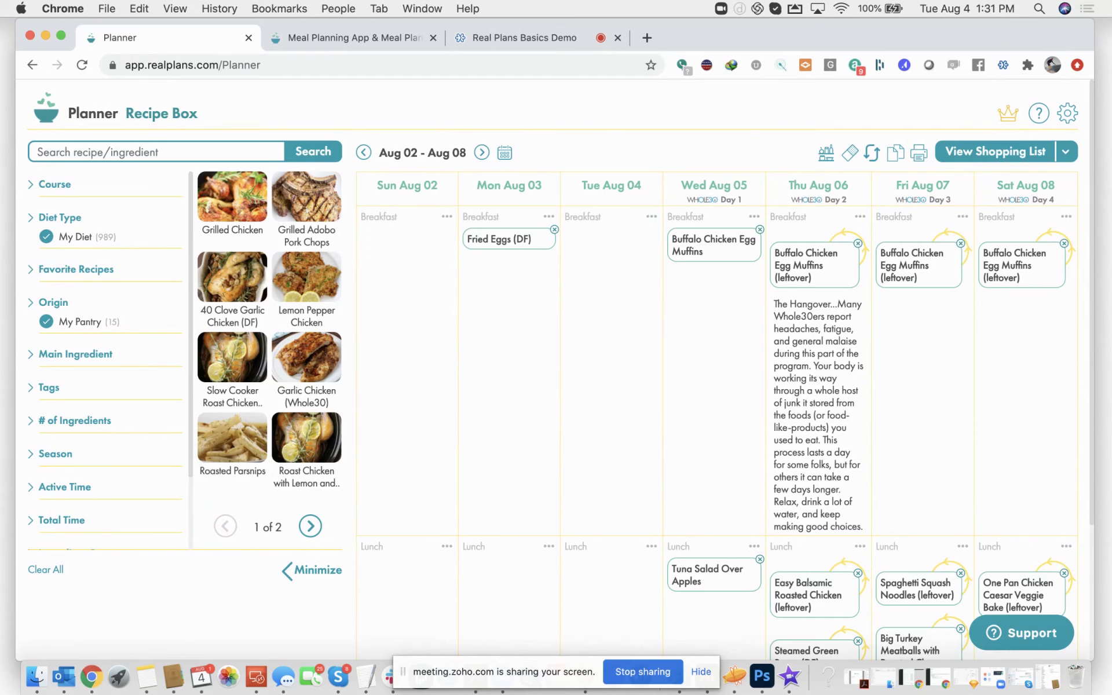
# Switch to the Zoom meeting and place its window over the planner on the shared screen
pyautogui.moveTo(0, 22); pyautogui.dragTo(453, 71)
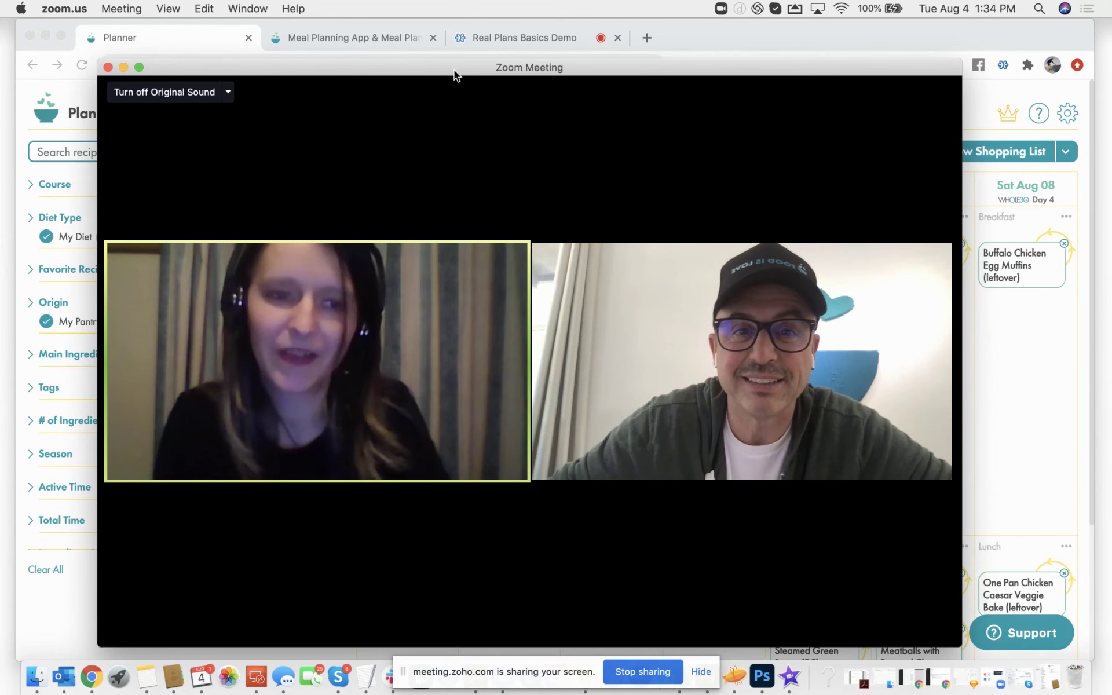
pyautogui.moveTo(453, 73); pyautogui.dragTo(448, 70)
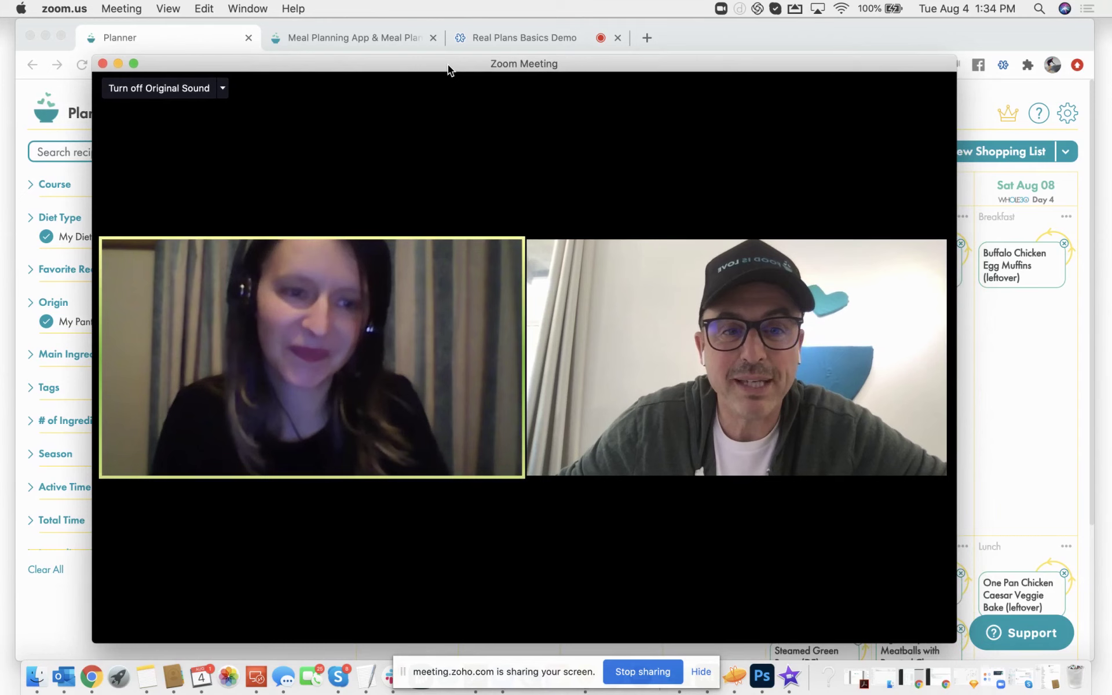